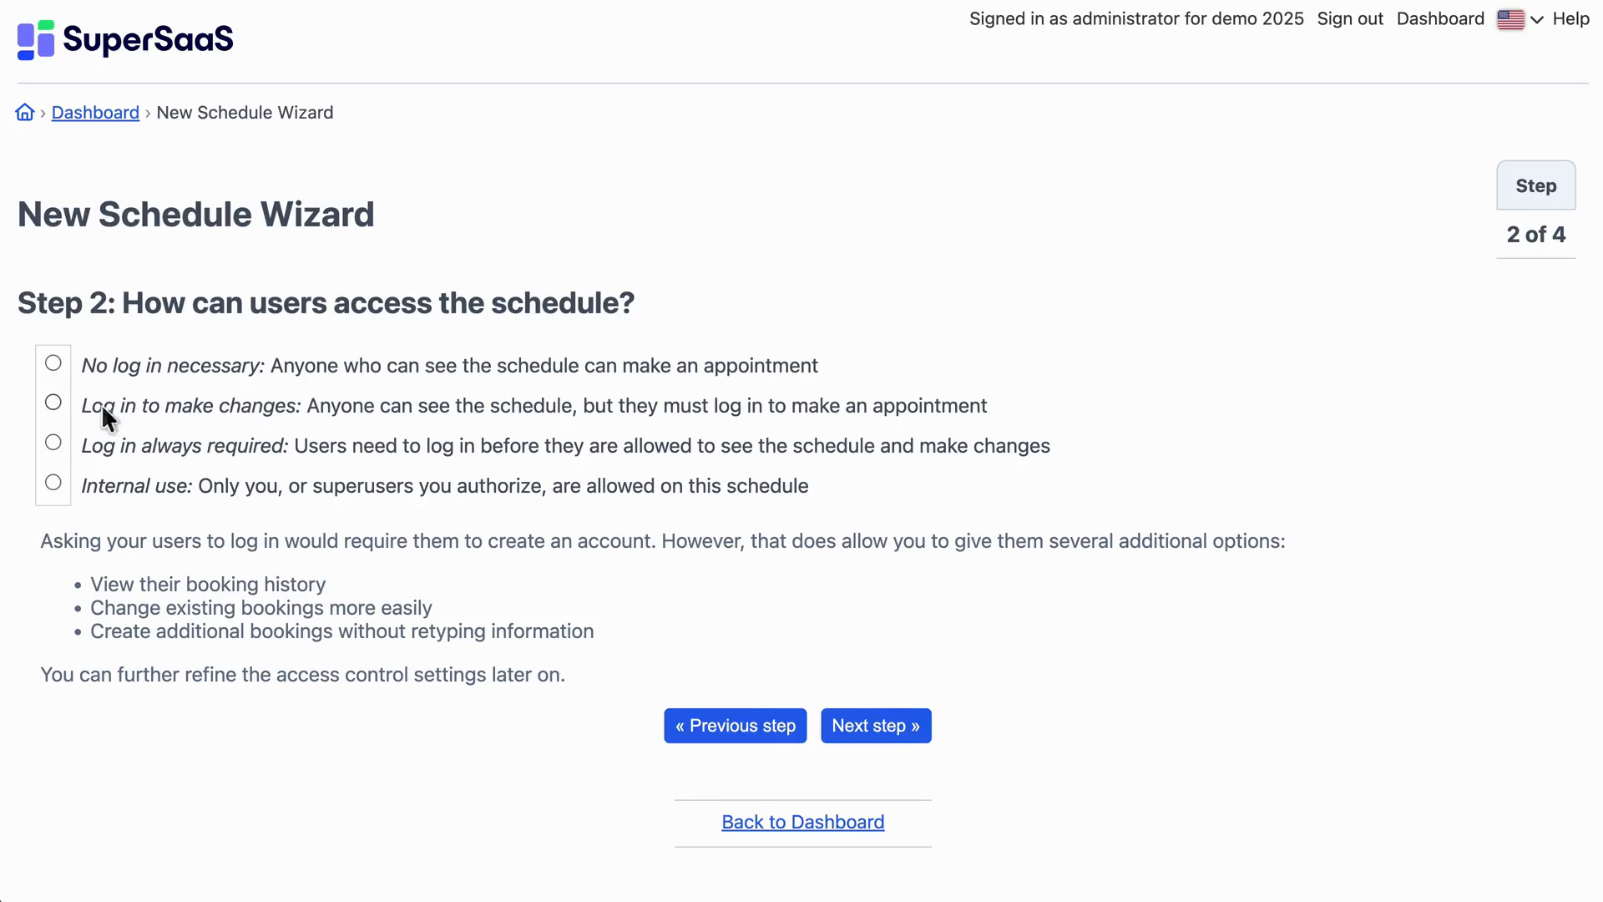
- Require users to log in to make changes and name the new schedule Fitness Class
left_click(53, 402)
left_click(849, 734)
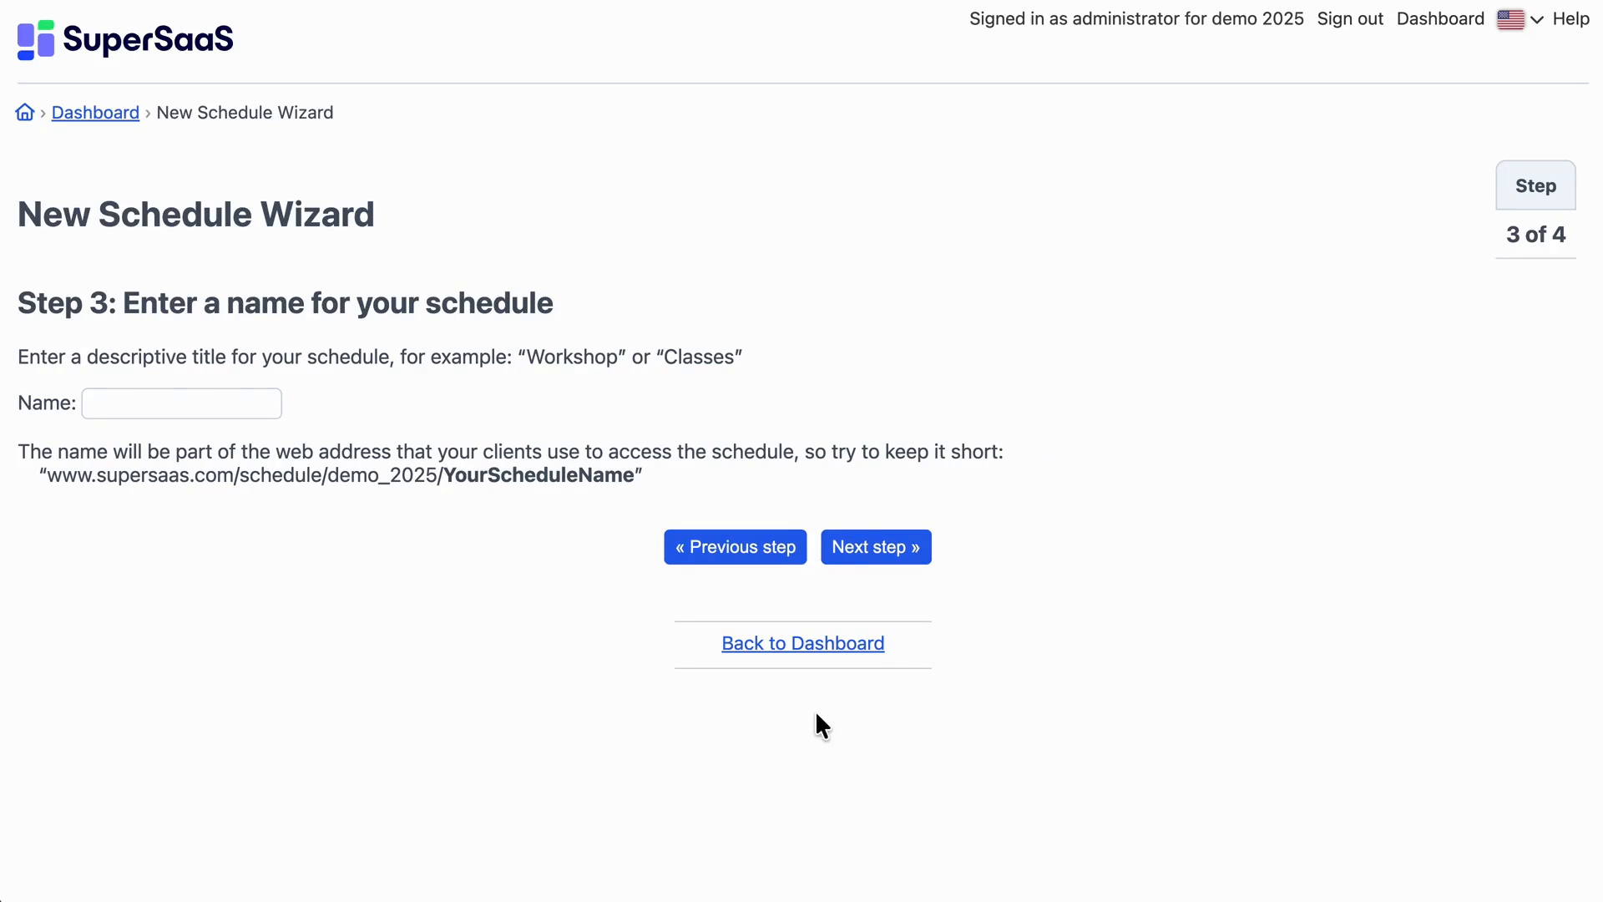
left_click(125, 405)
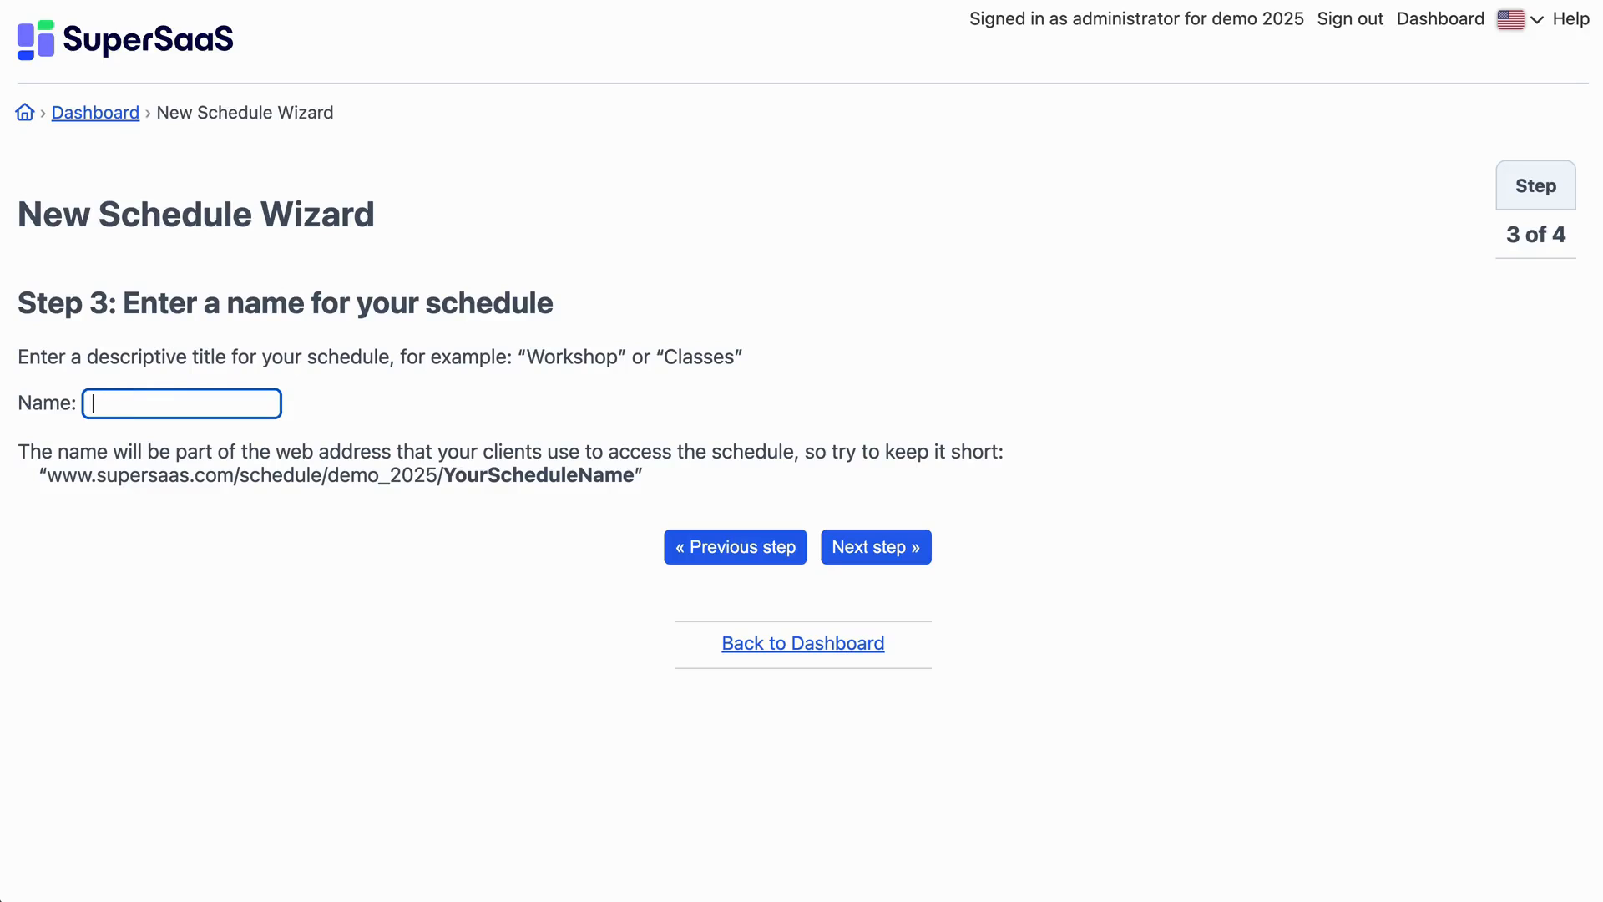
type("Fitne")
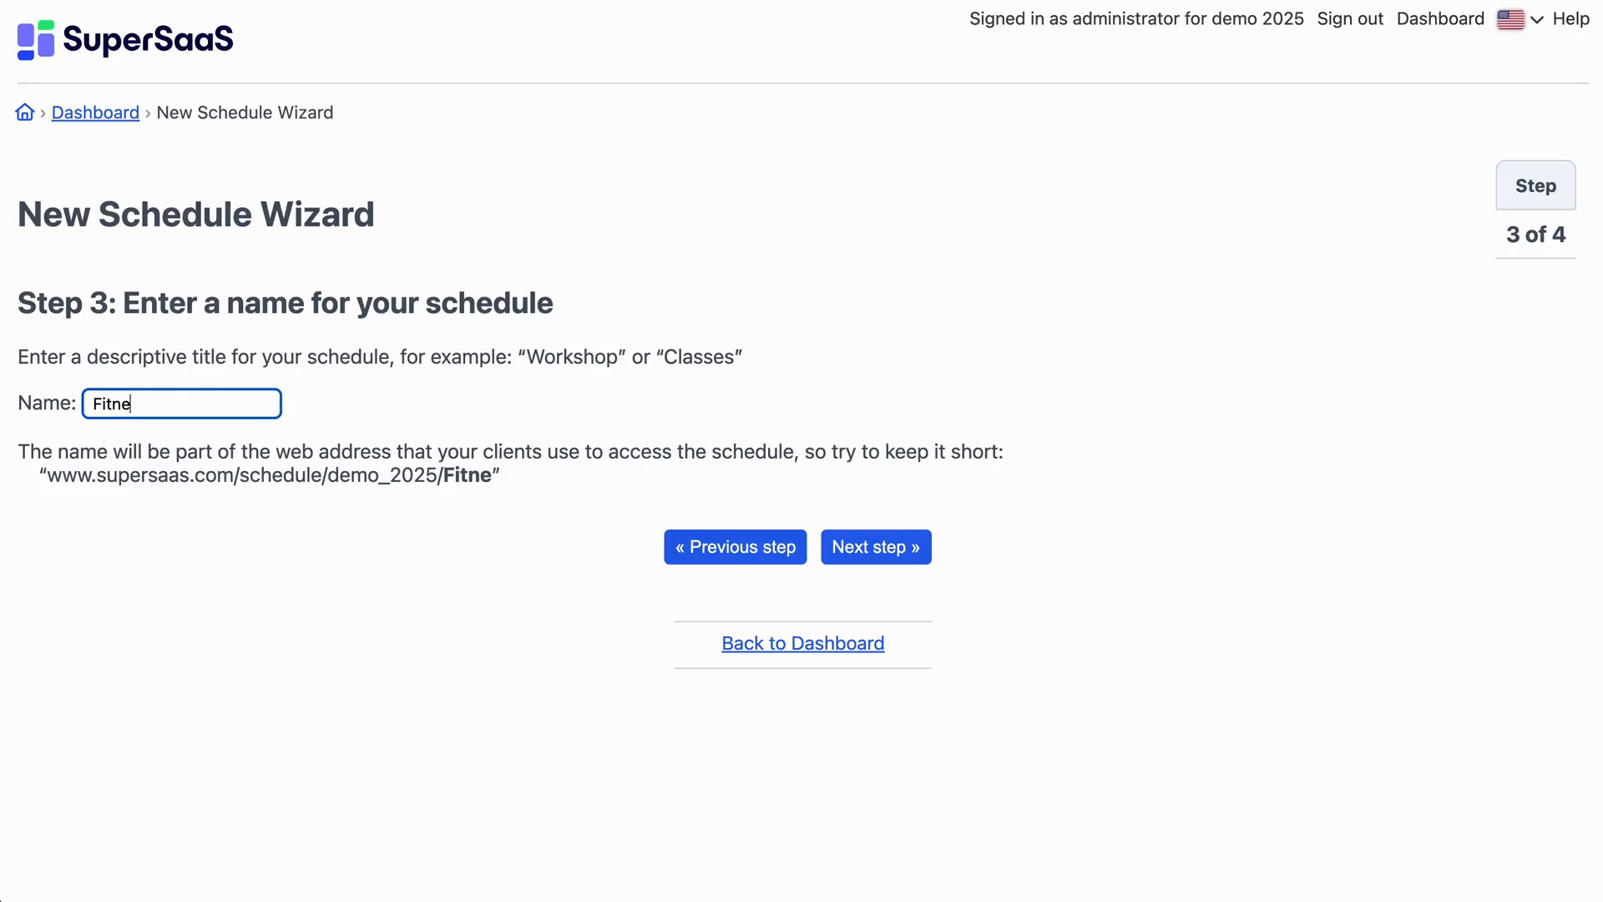
type("ss Class")
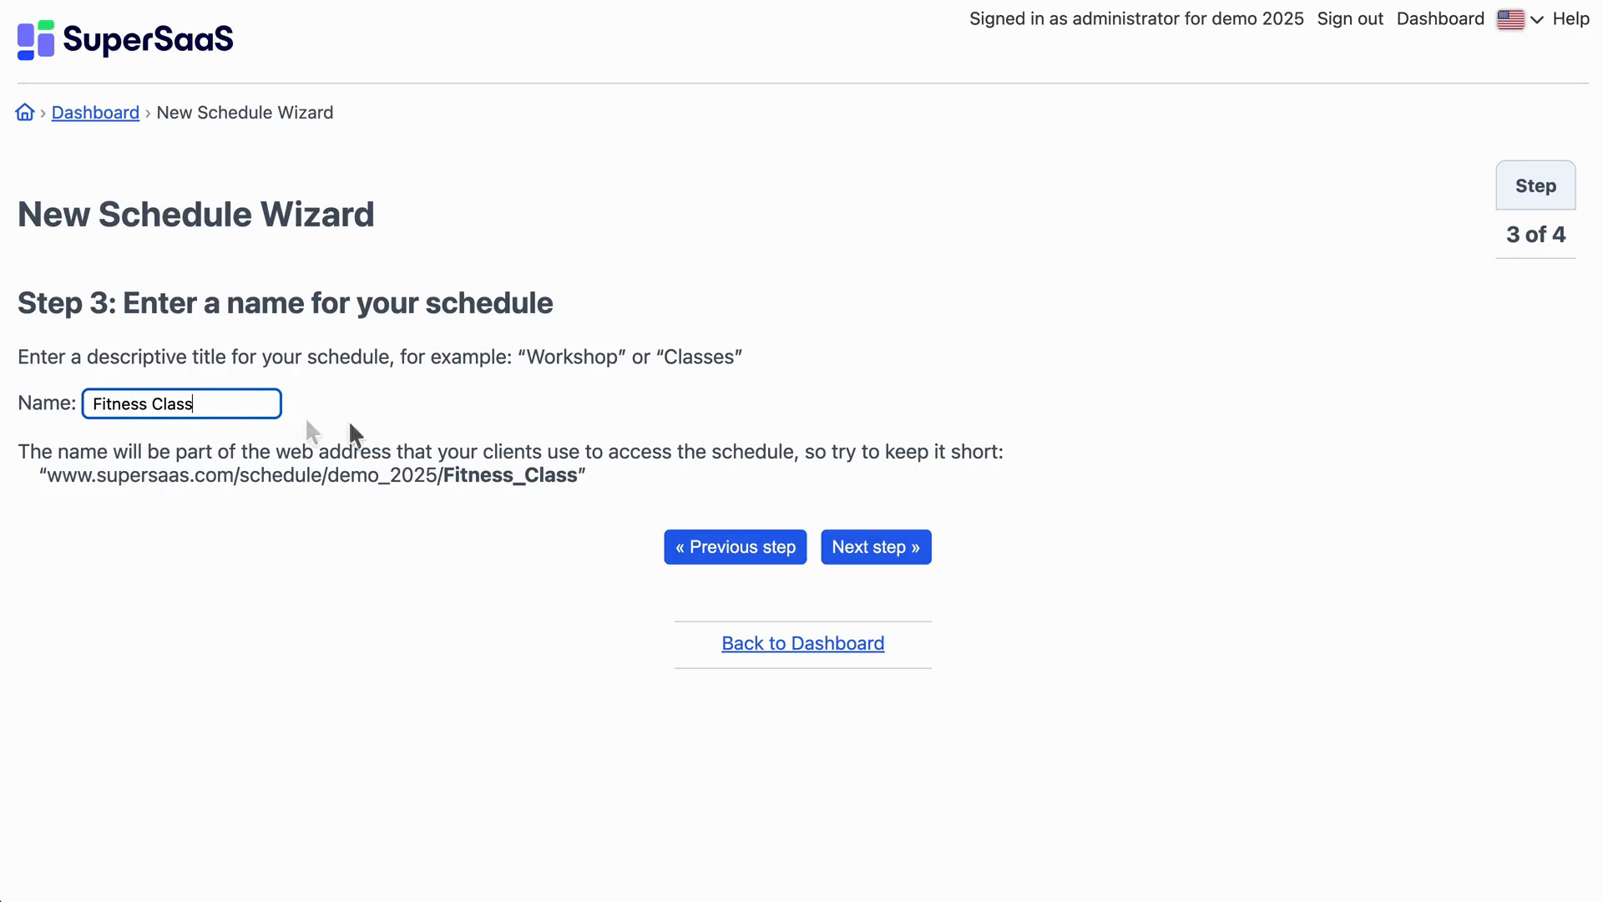
left_click(859, 558)
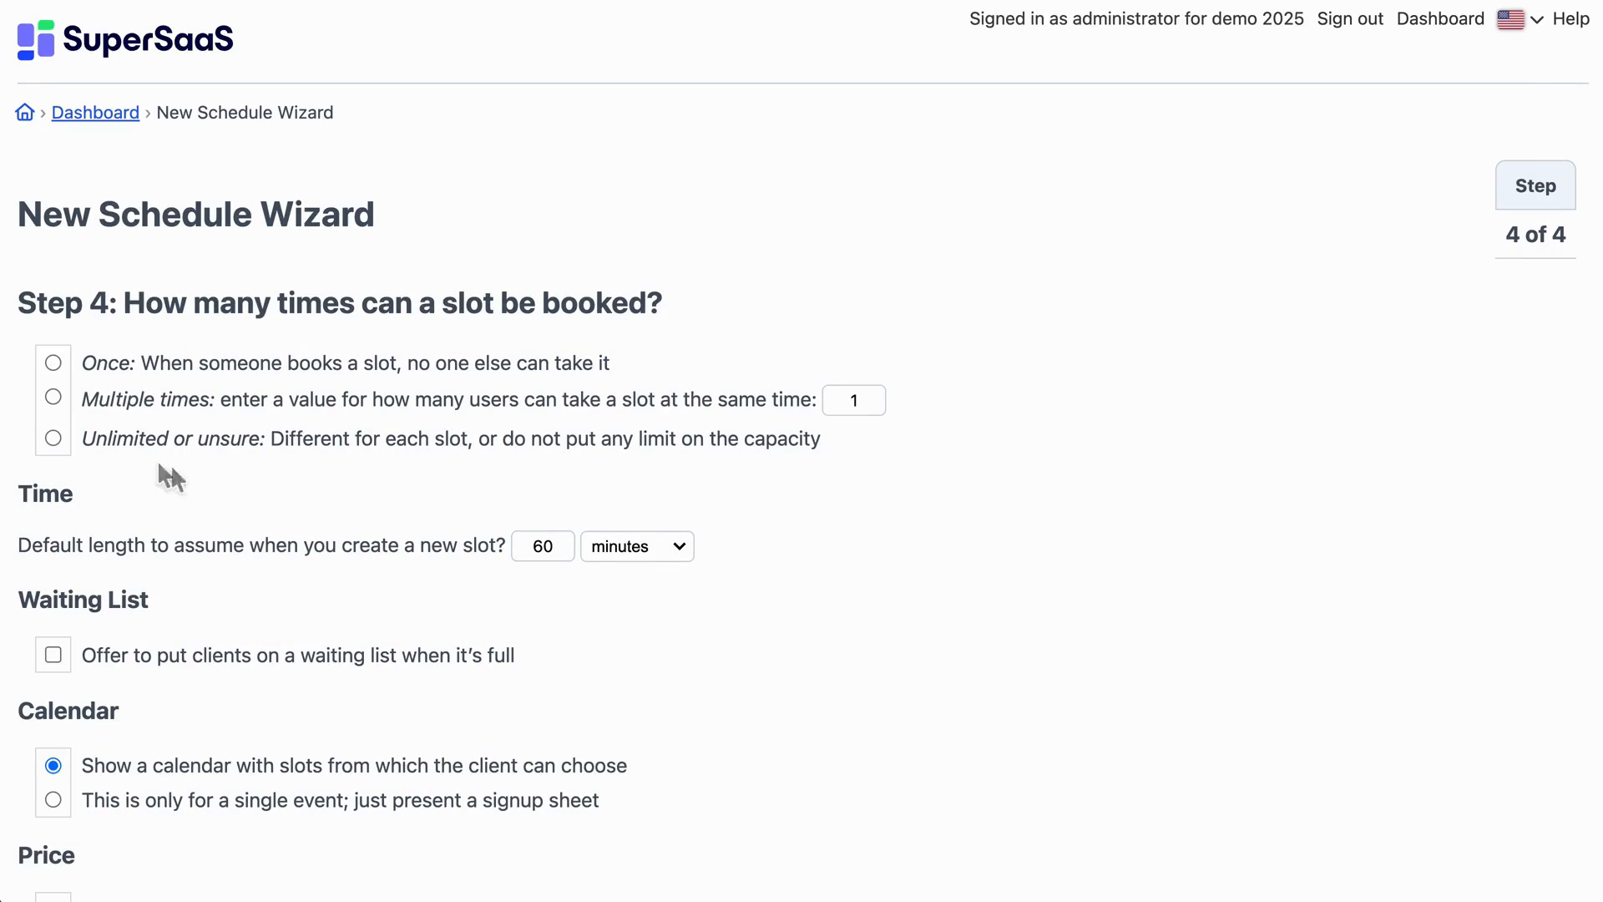
- Allow each slot to be booked multiple times with a capacity of 3, offer a waiting list, and finish the wizard
left_click(53, 396)
double_click(848, 399)
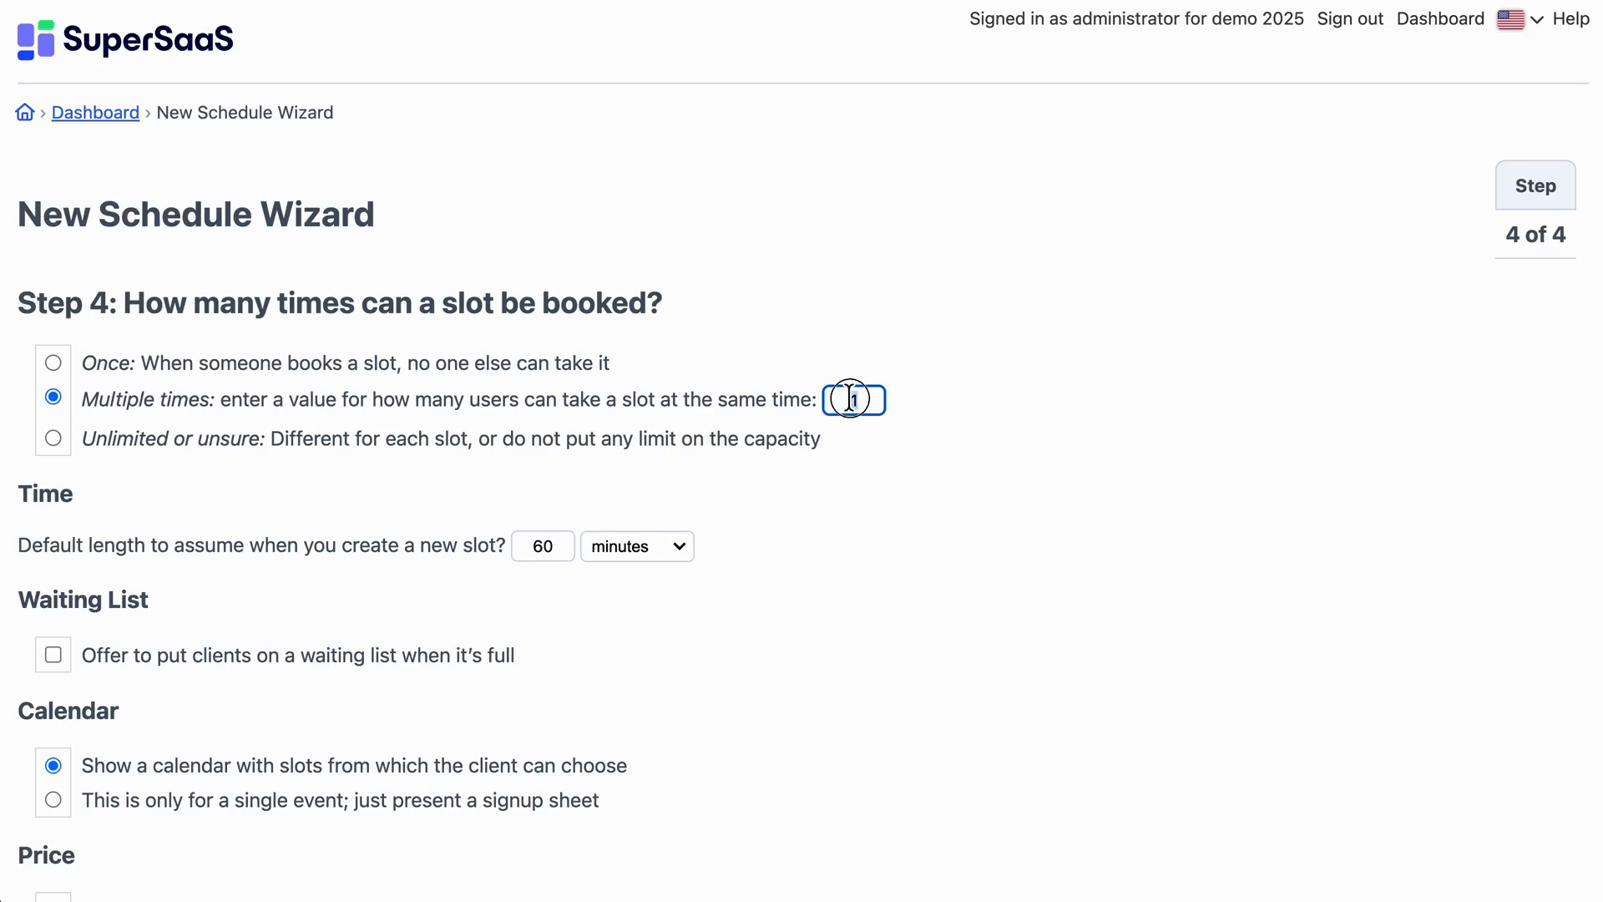
type("3")
left_click(53, 655)
scroll(683, 800, "down", 5)
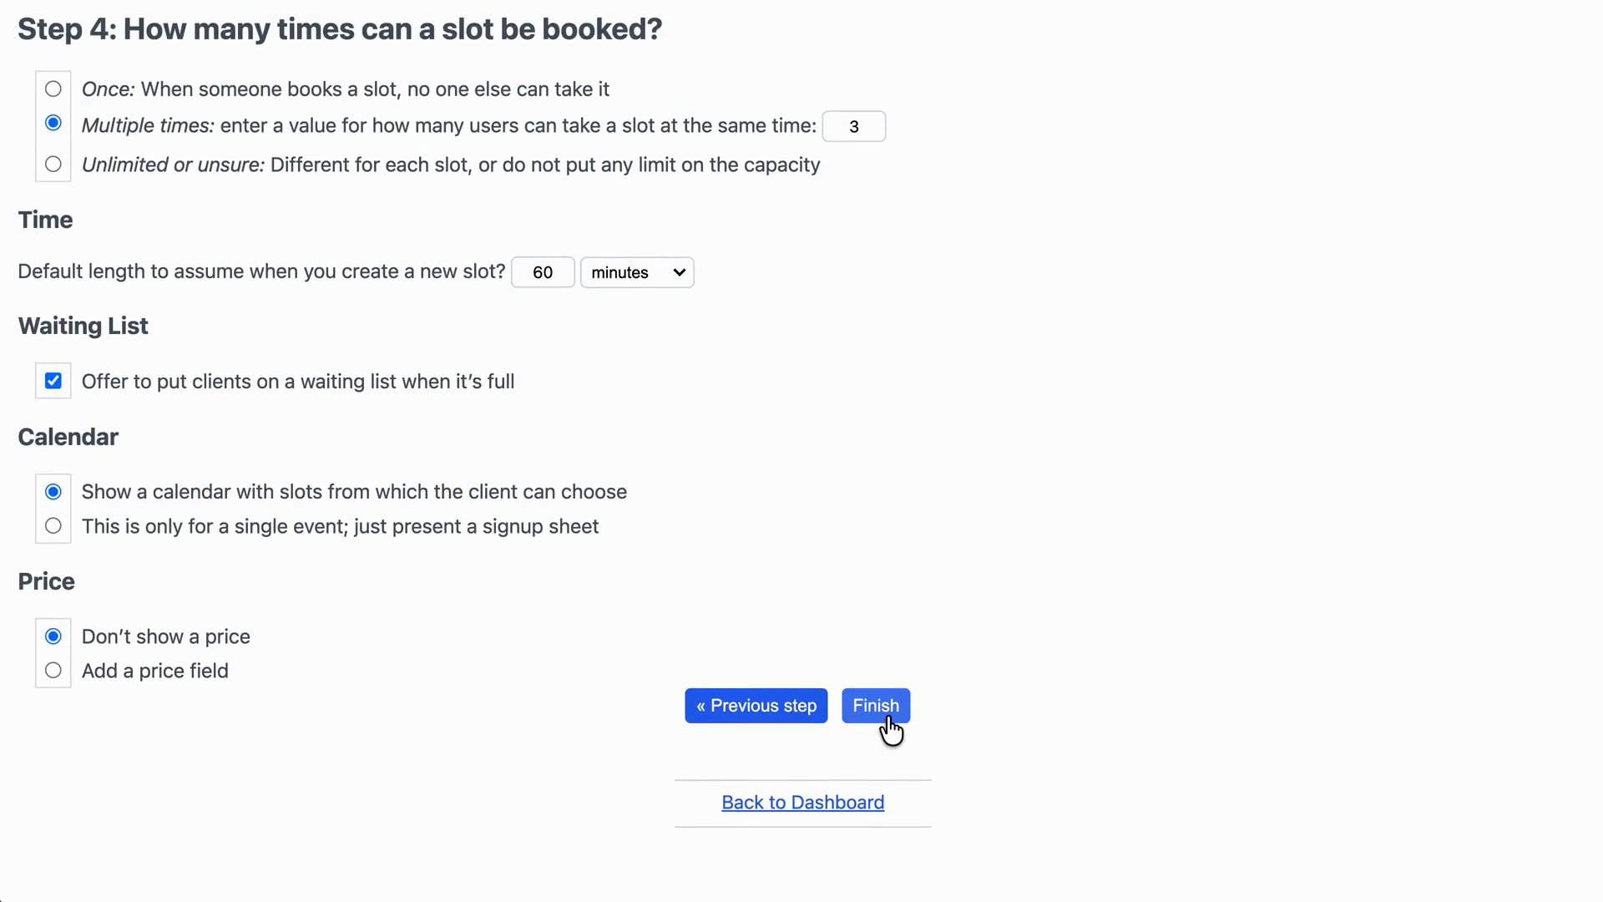
left_click(890, 731)
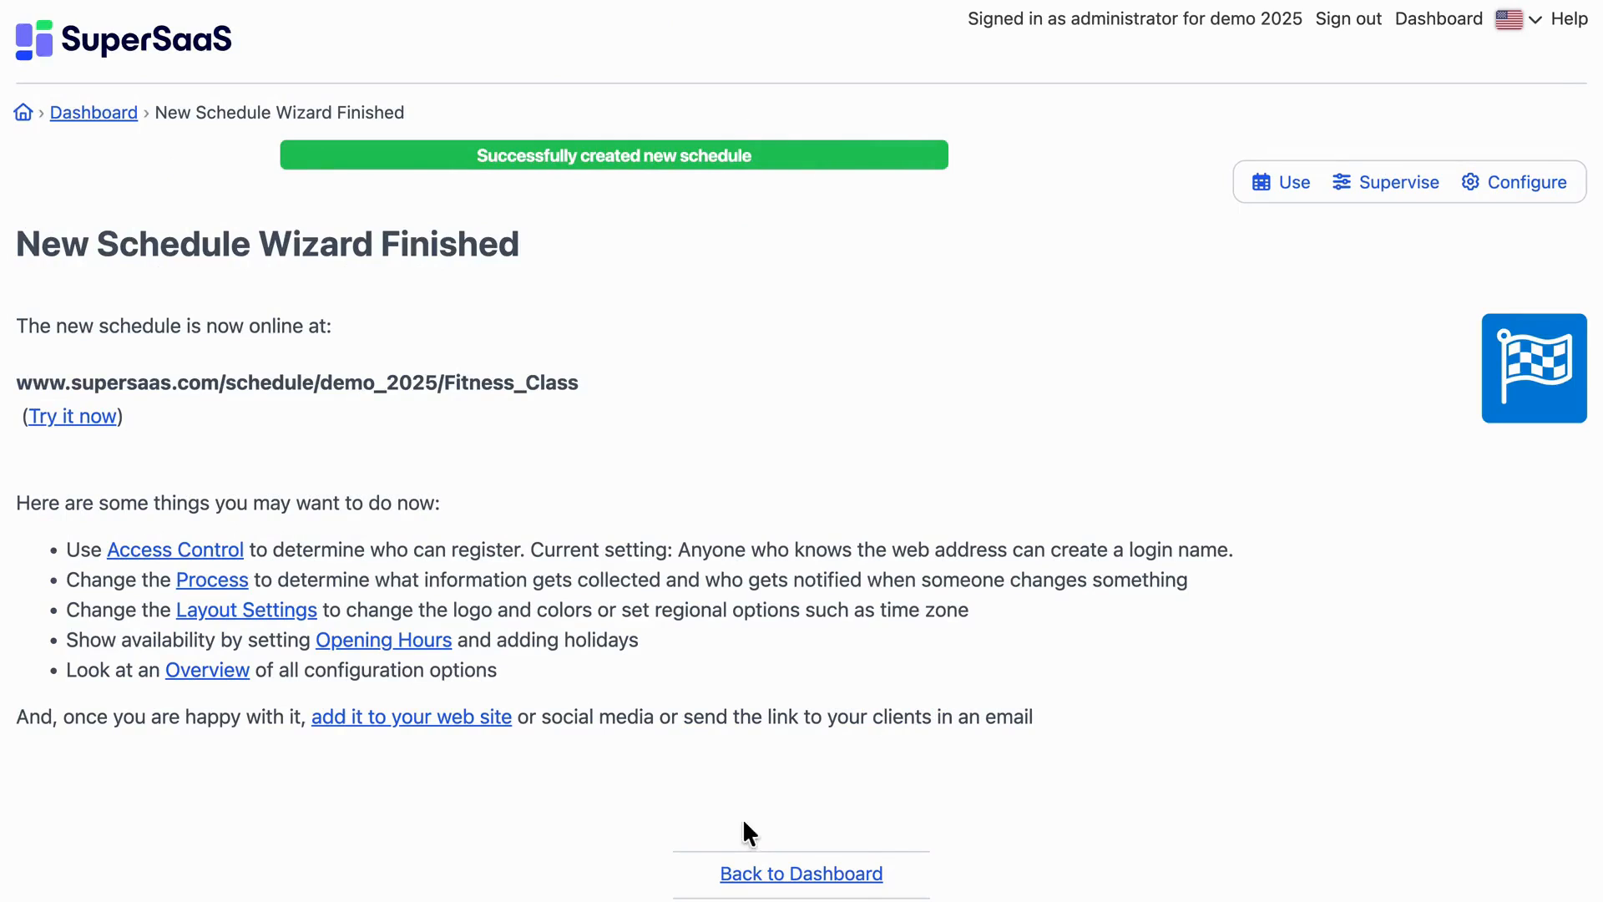
- Start a new slot on Wednesday, November 5 in the Fitness Class schedule, titled "Pilates for beginners"
left_click(1300, 188)
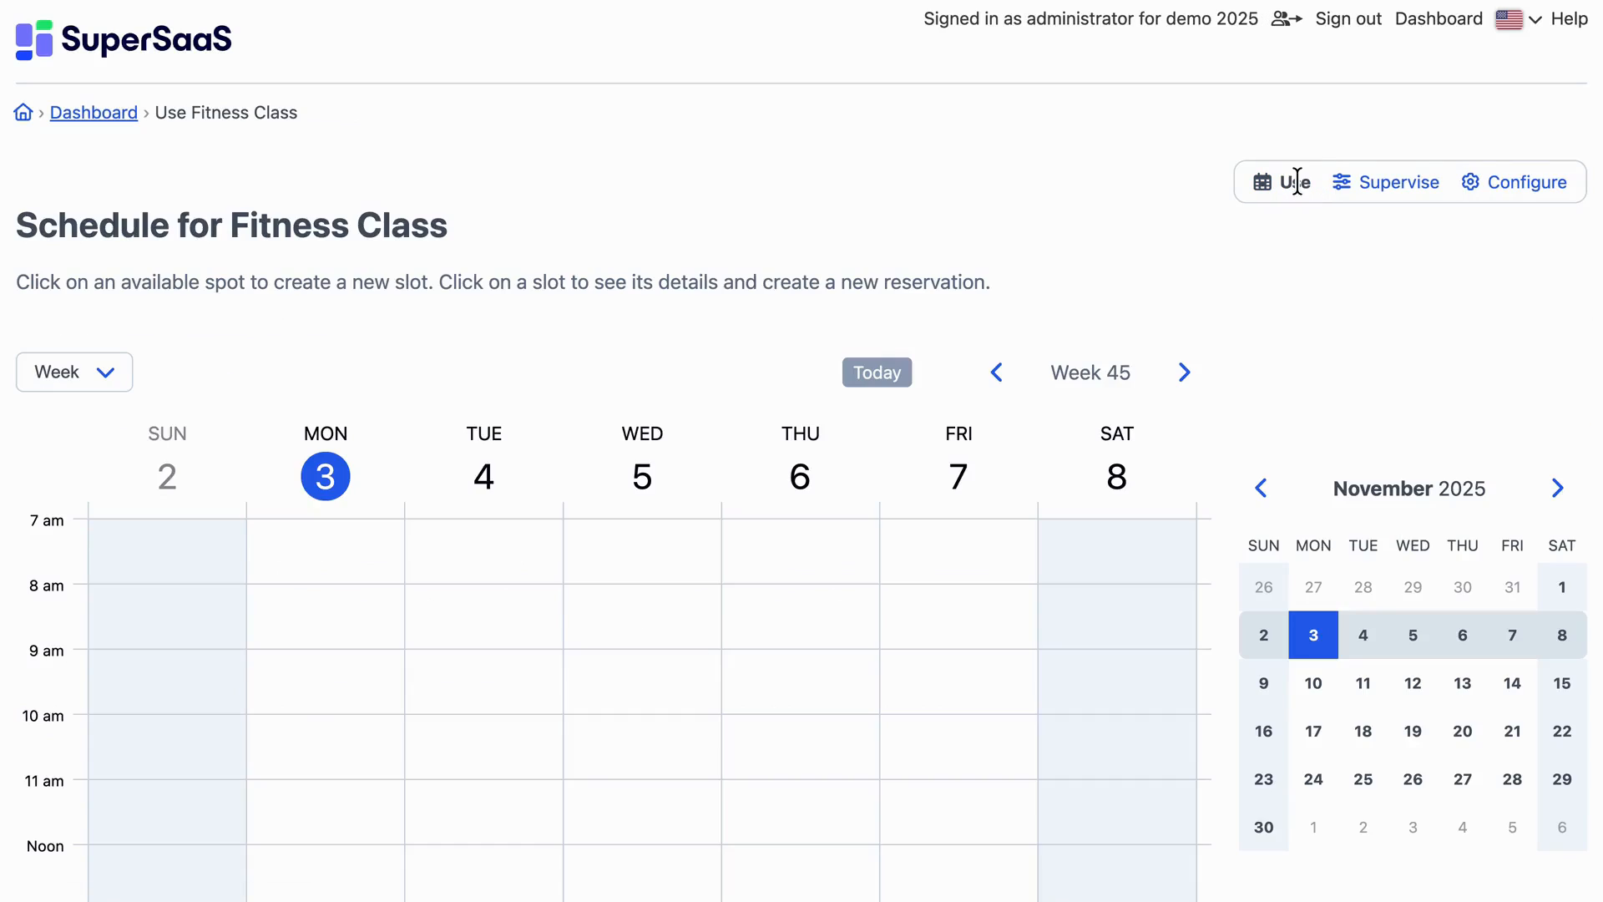
scroll(942, 379, "down", 3)
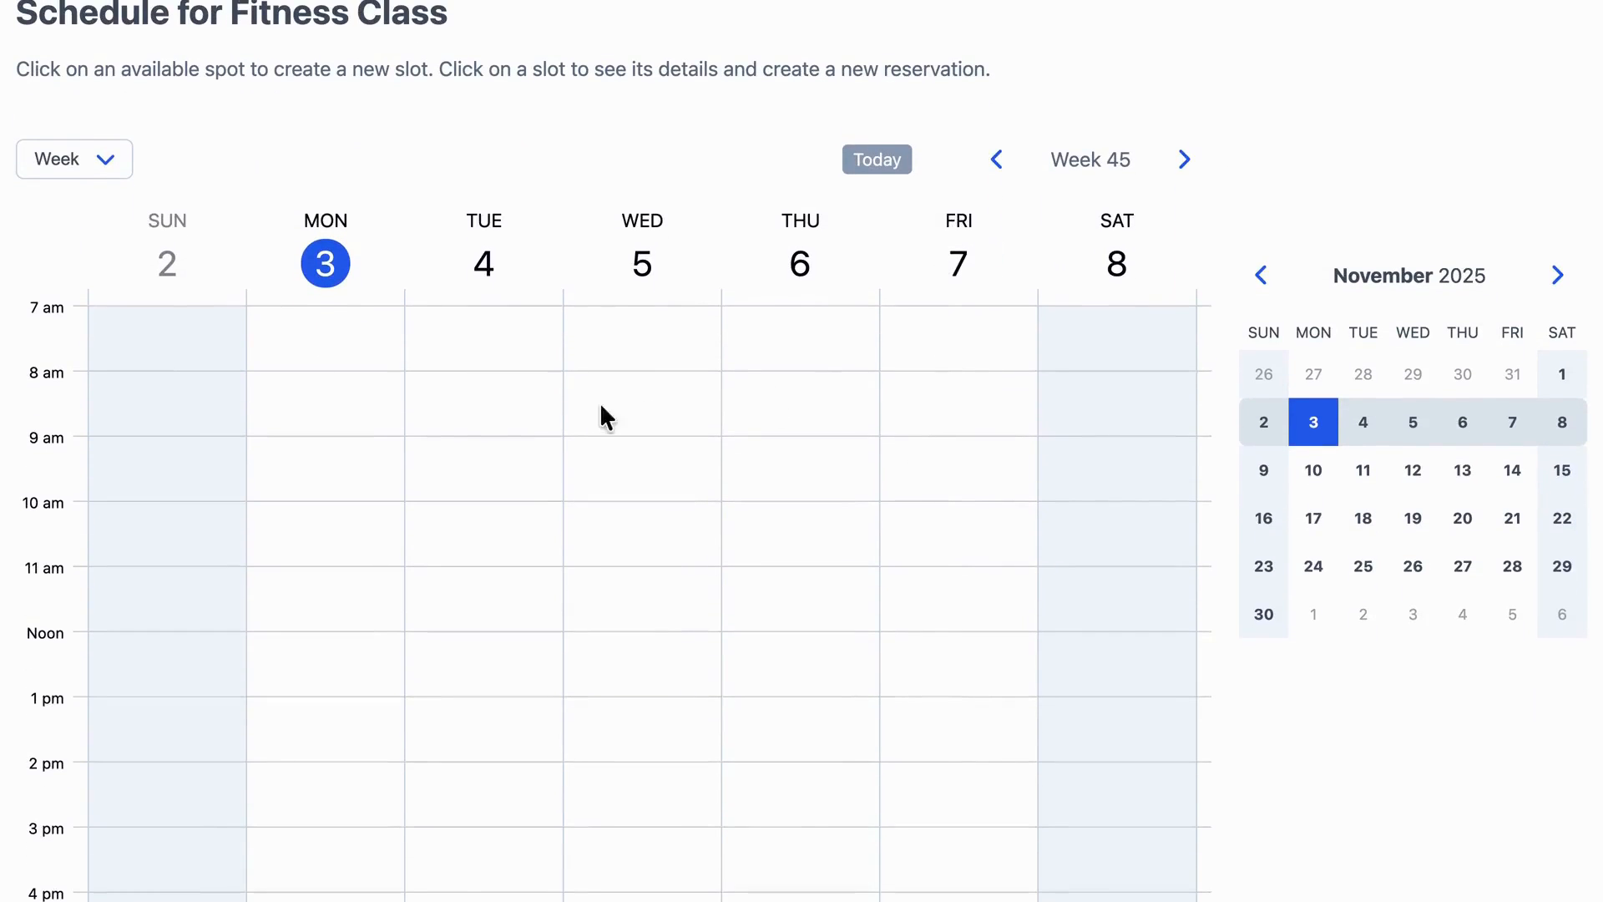
left_click(589, 454)
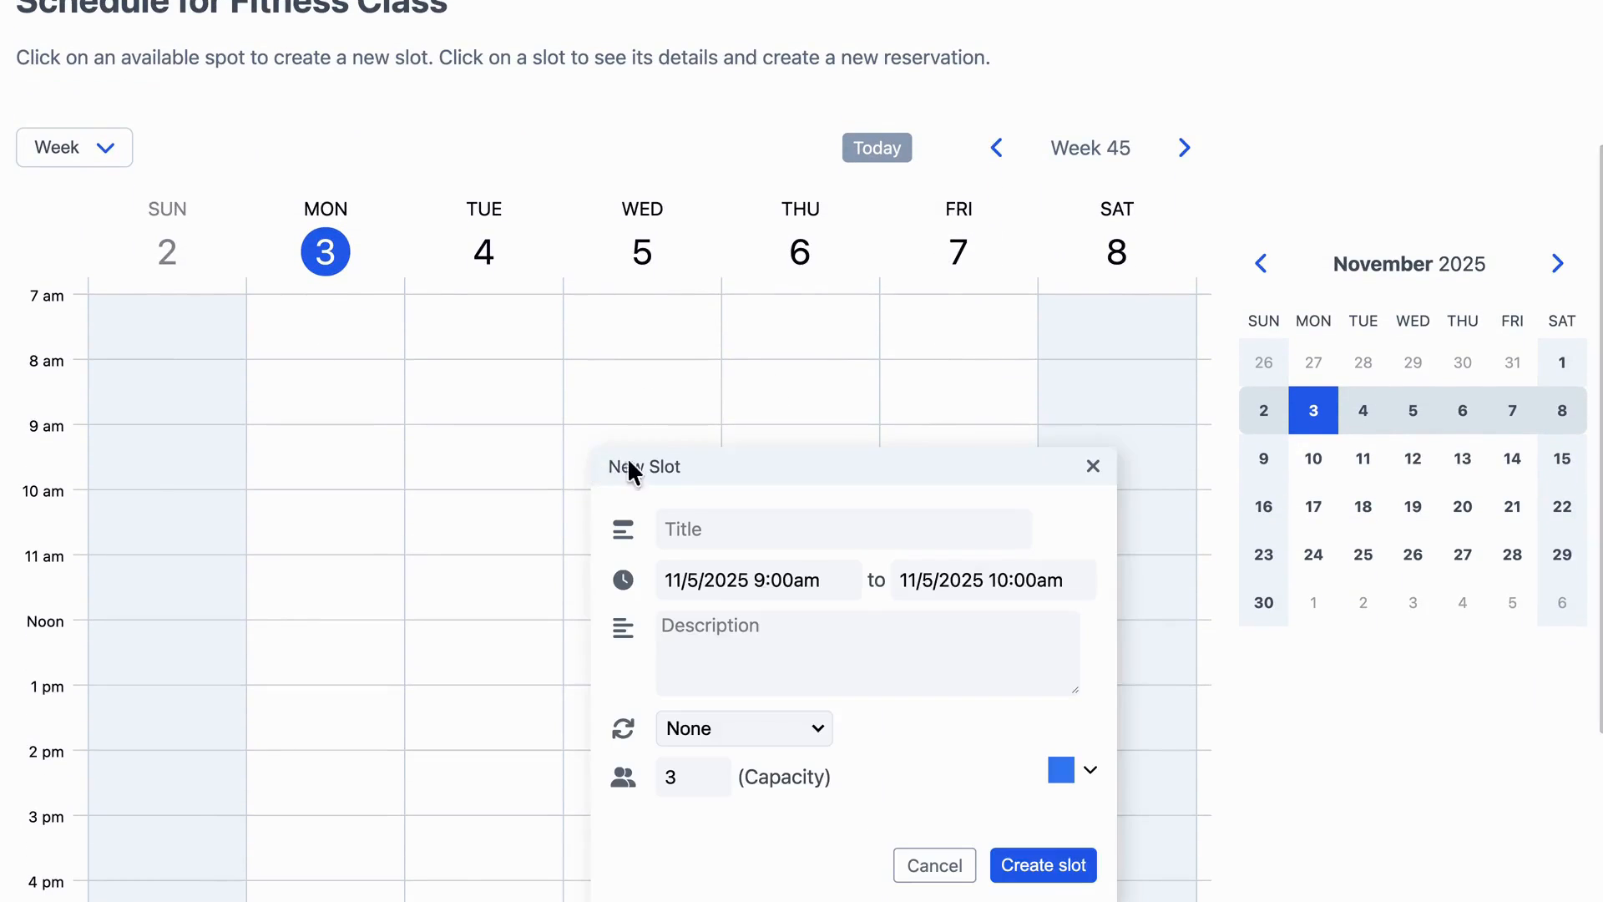
left_click_drag(628, 457, 490, 293)
left_click(526, 345)
type("Pi")
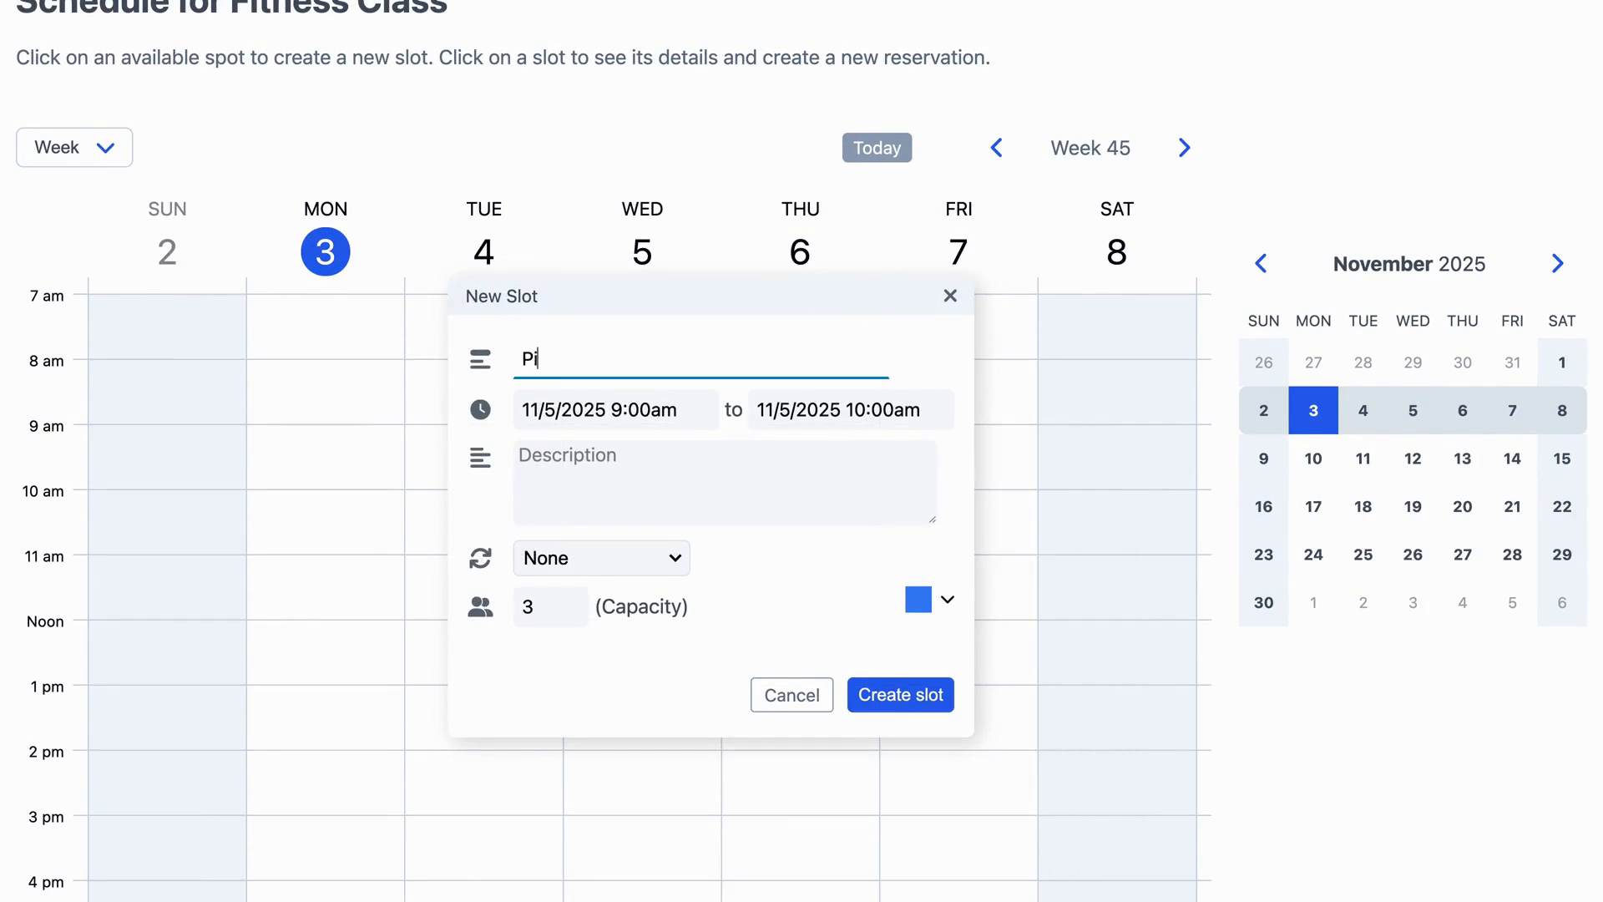
type("lates for beginners")
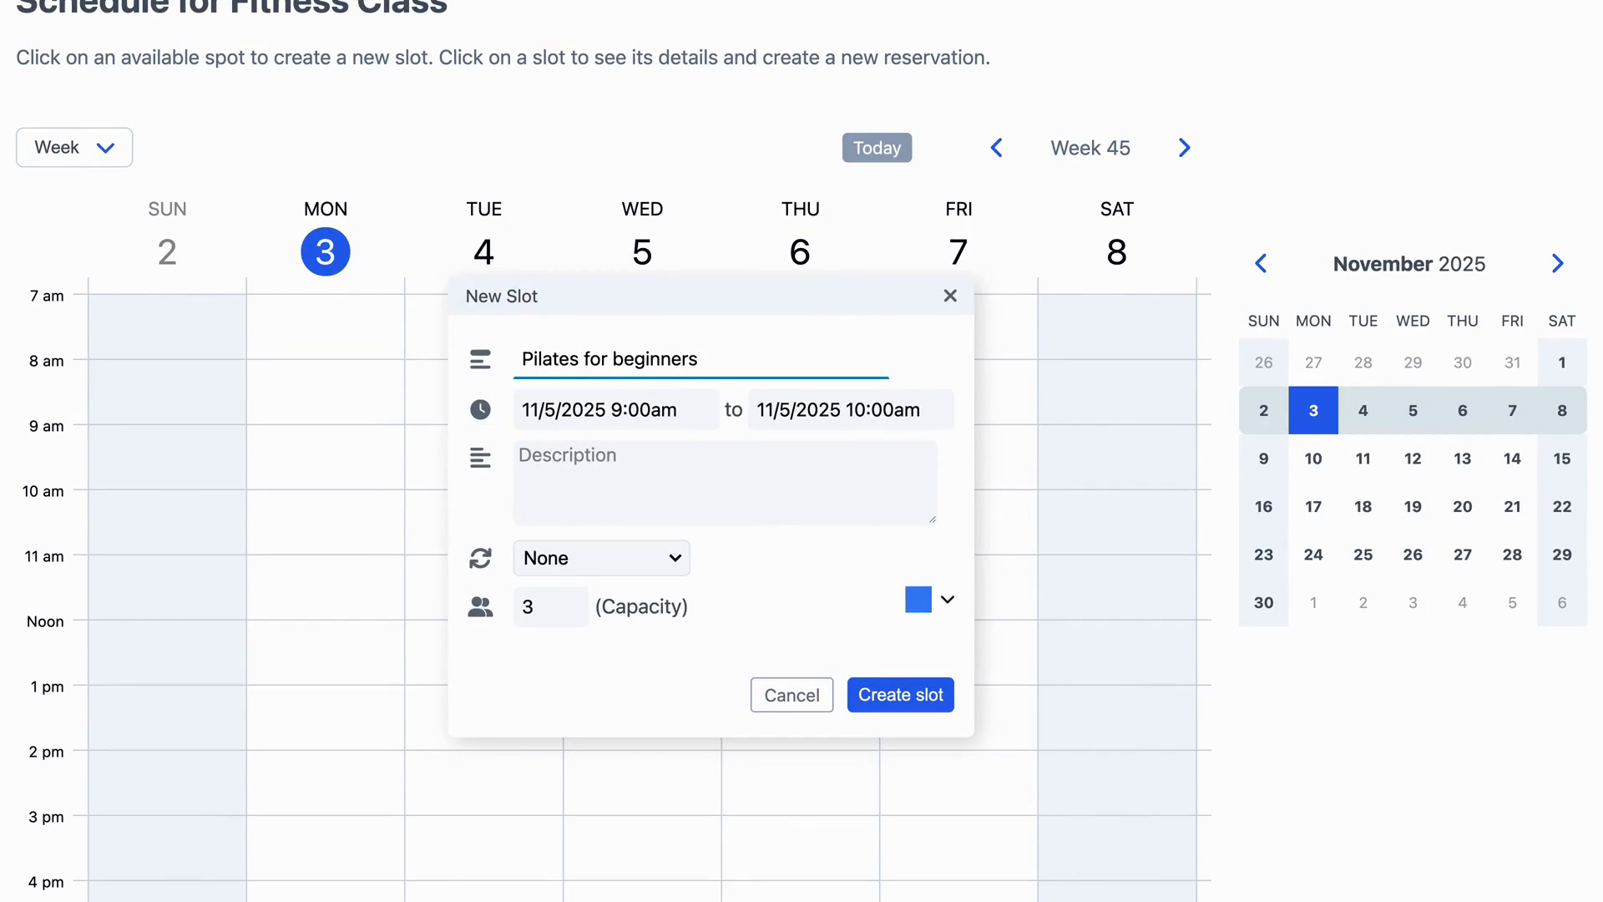
- Set the slot's time to 11:00am–12:00pm on 11/5/2025 and add the description "A great place to start"
left_click(541, 411)
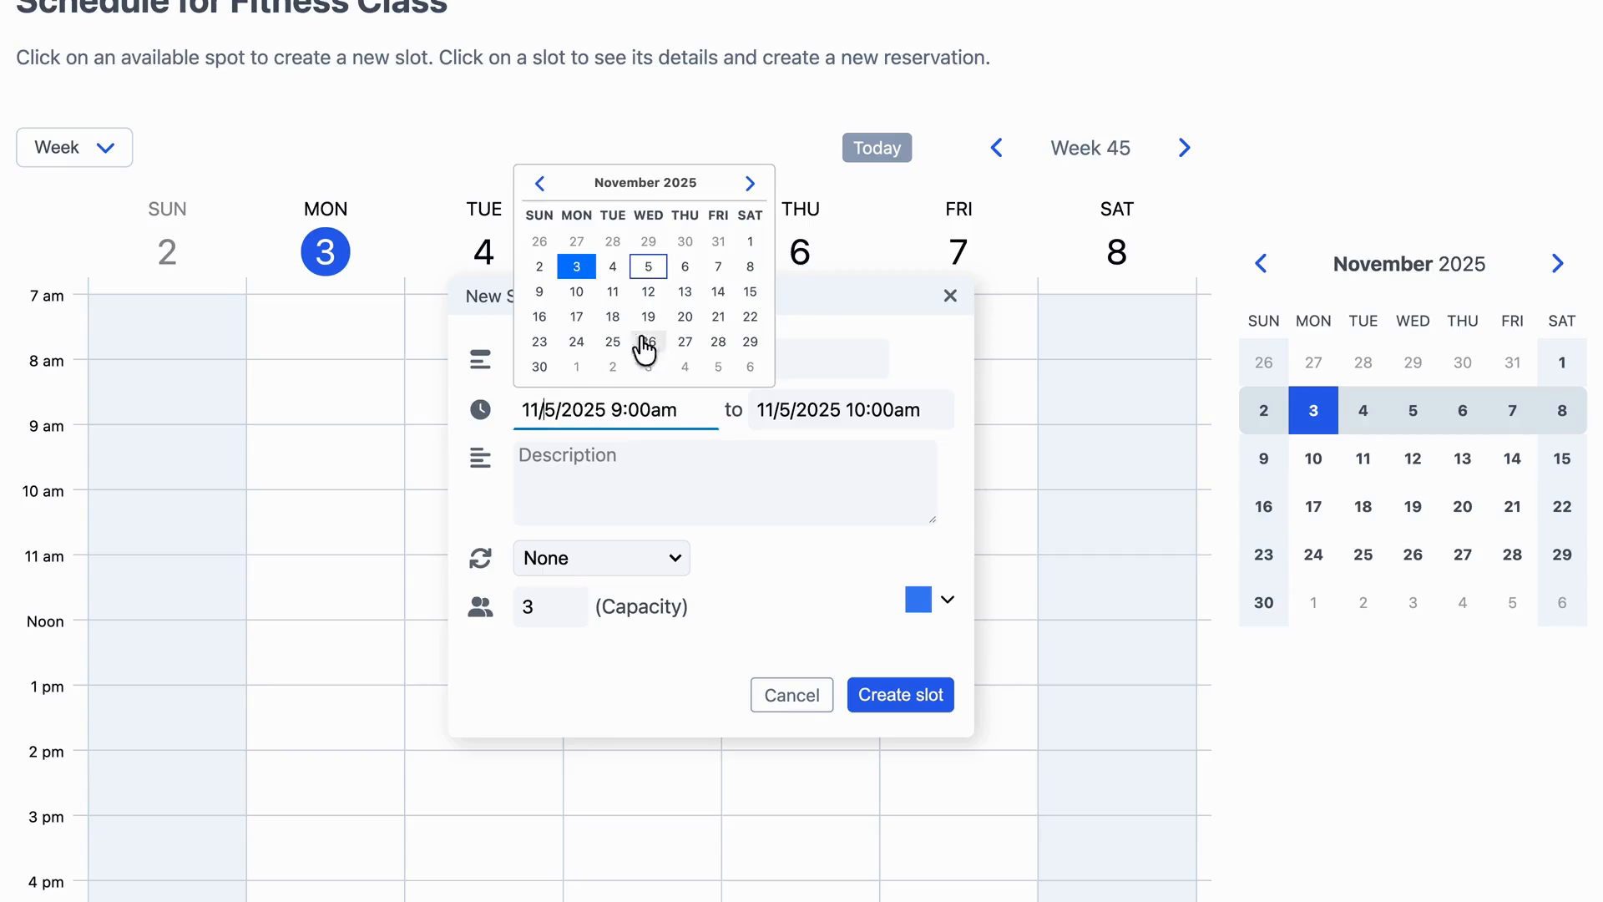
left_click(612, 411)
key("Delete")
type("11")
left_click(828, 404)
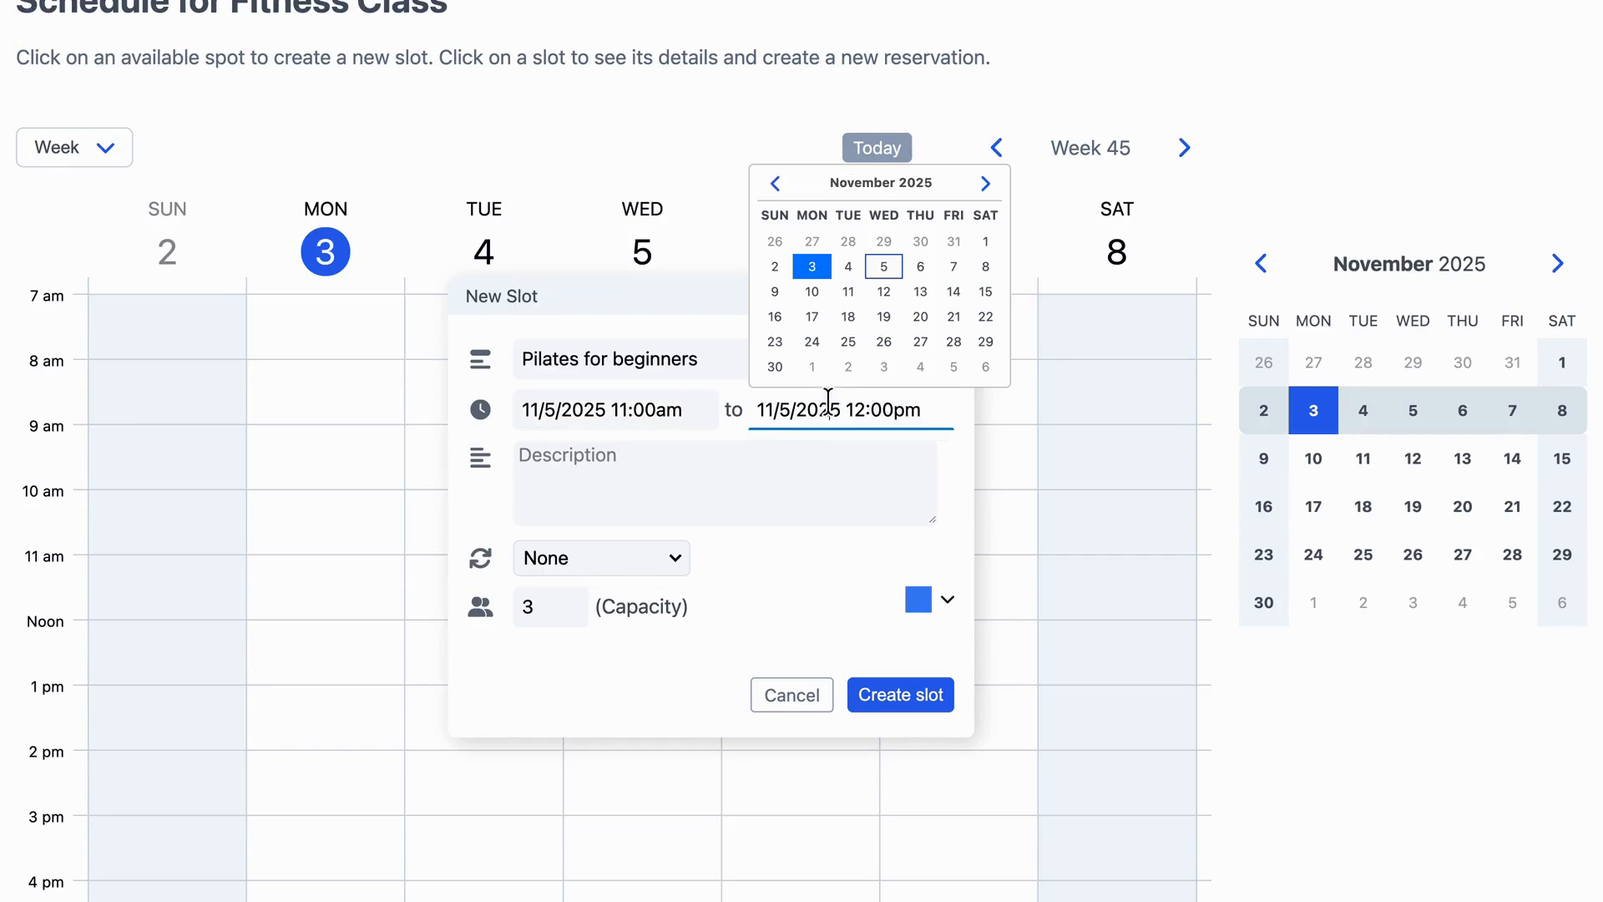
left_click(706, 466)
type("A great place to start")
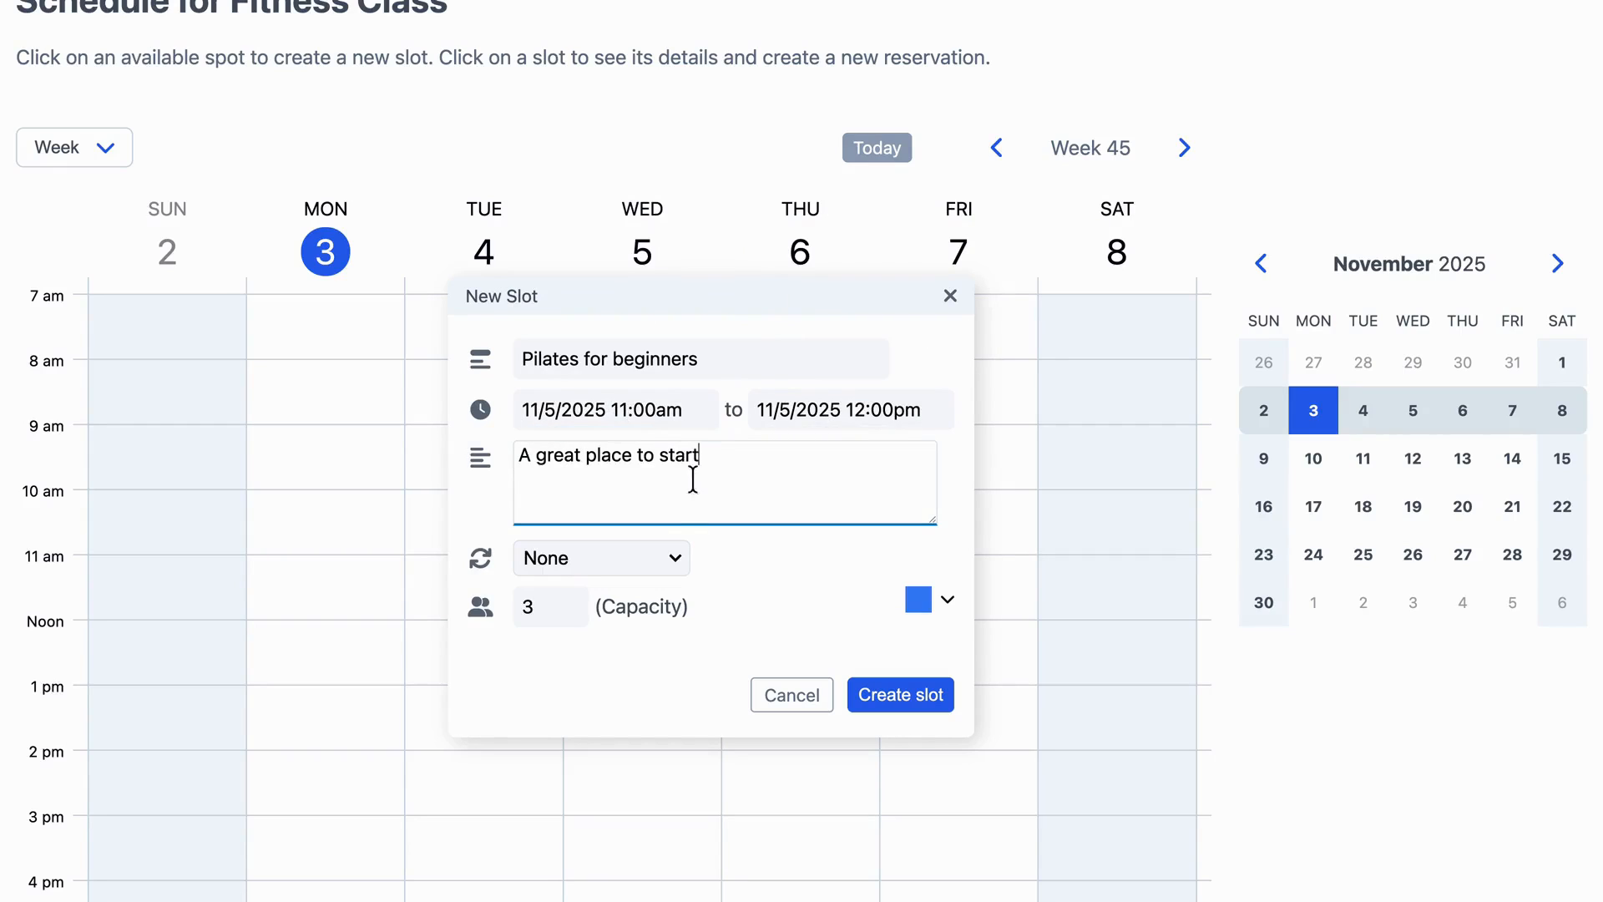
- Repeat the Pilates slot daily until 11/21/2025
left_click(631, 559)
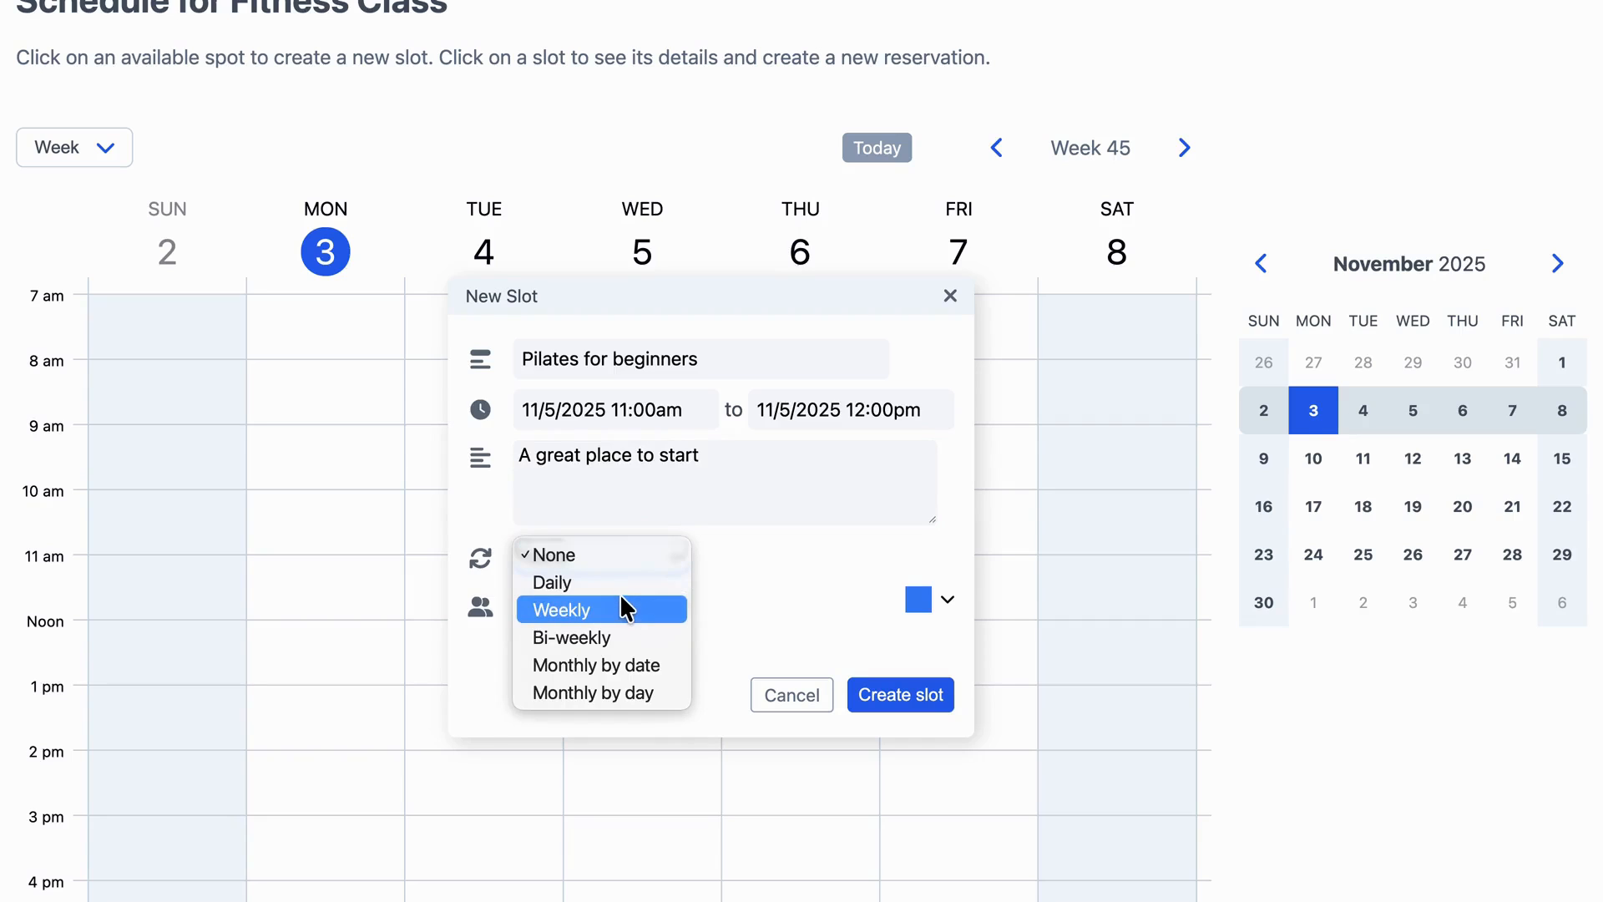
left_click(617, 583)
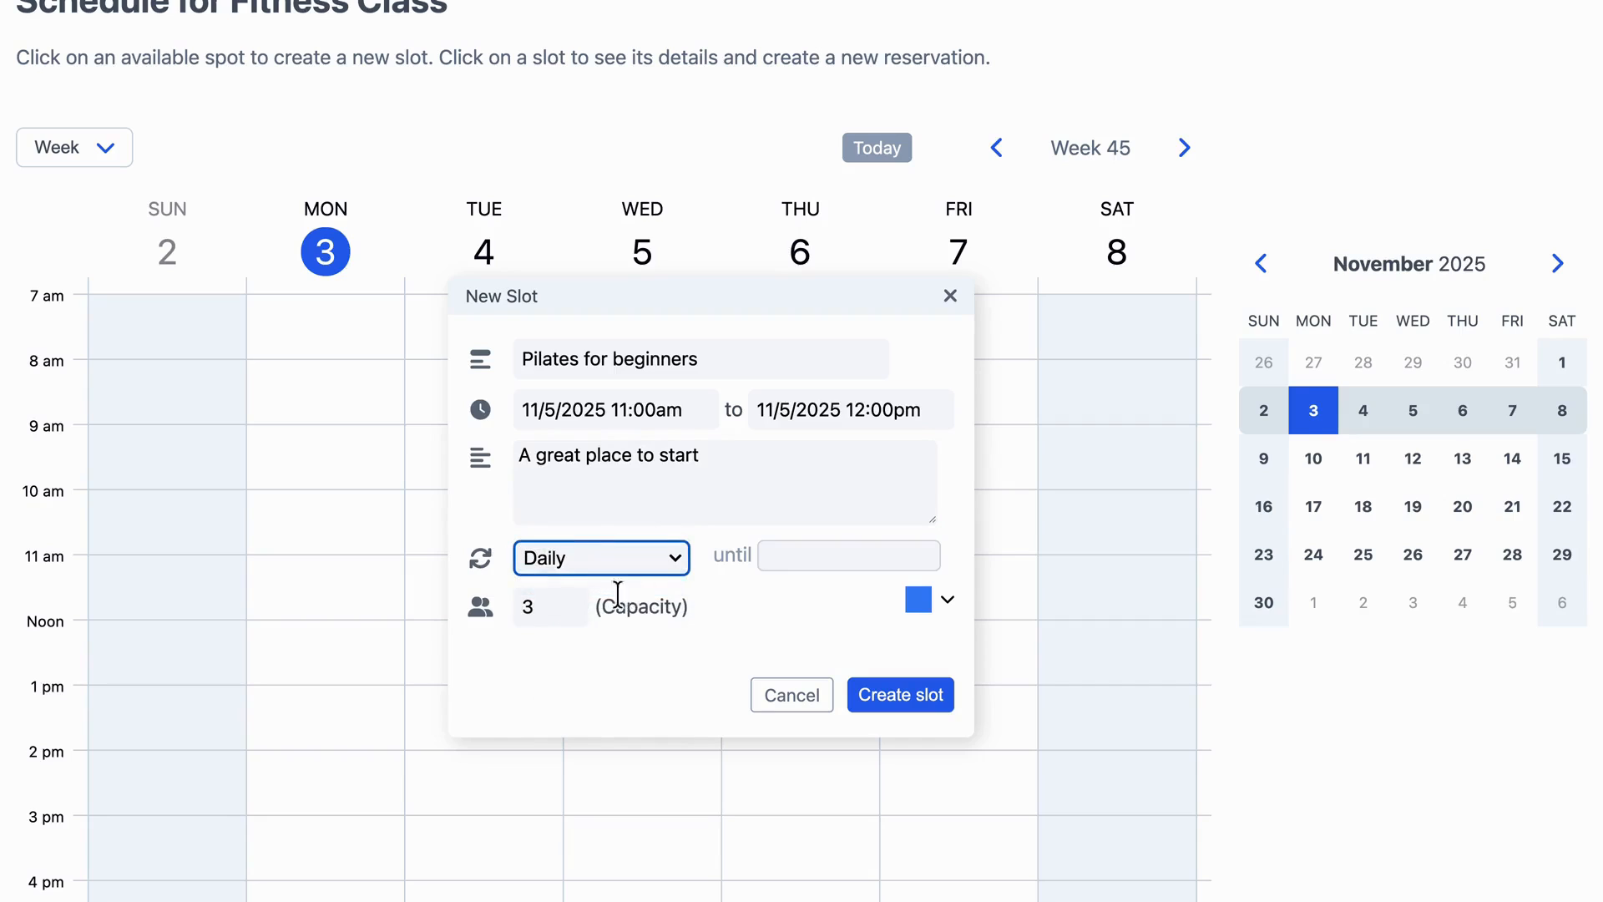
left_click(762, 568)
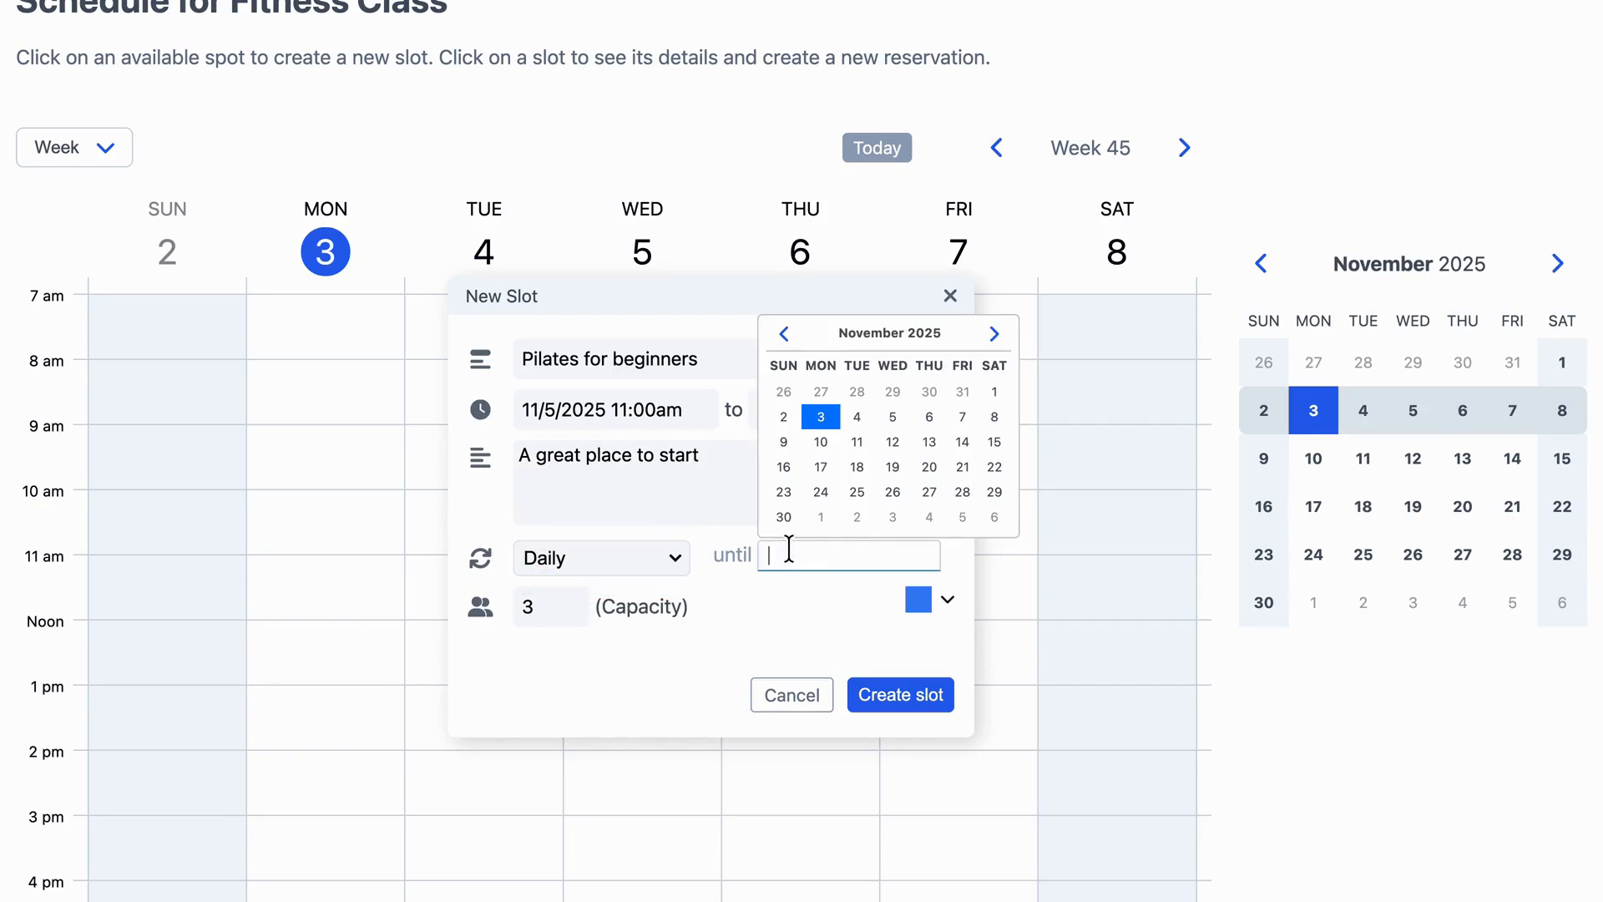
left_click(961, 467)
- Set the Pilates slot's capacity to 8 and create the recurring slots
left_click(552, 610)
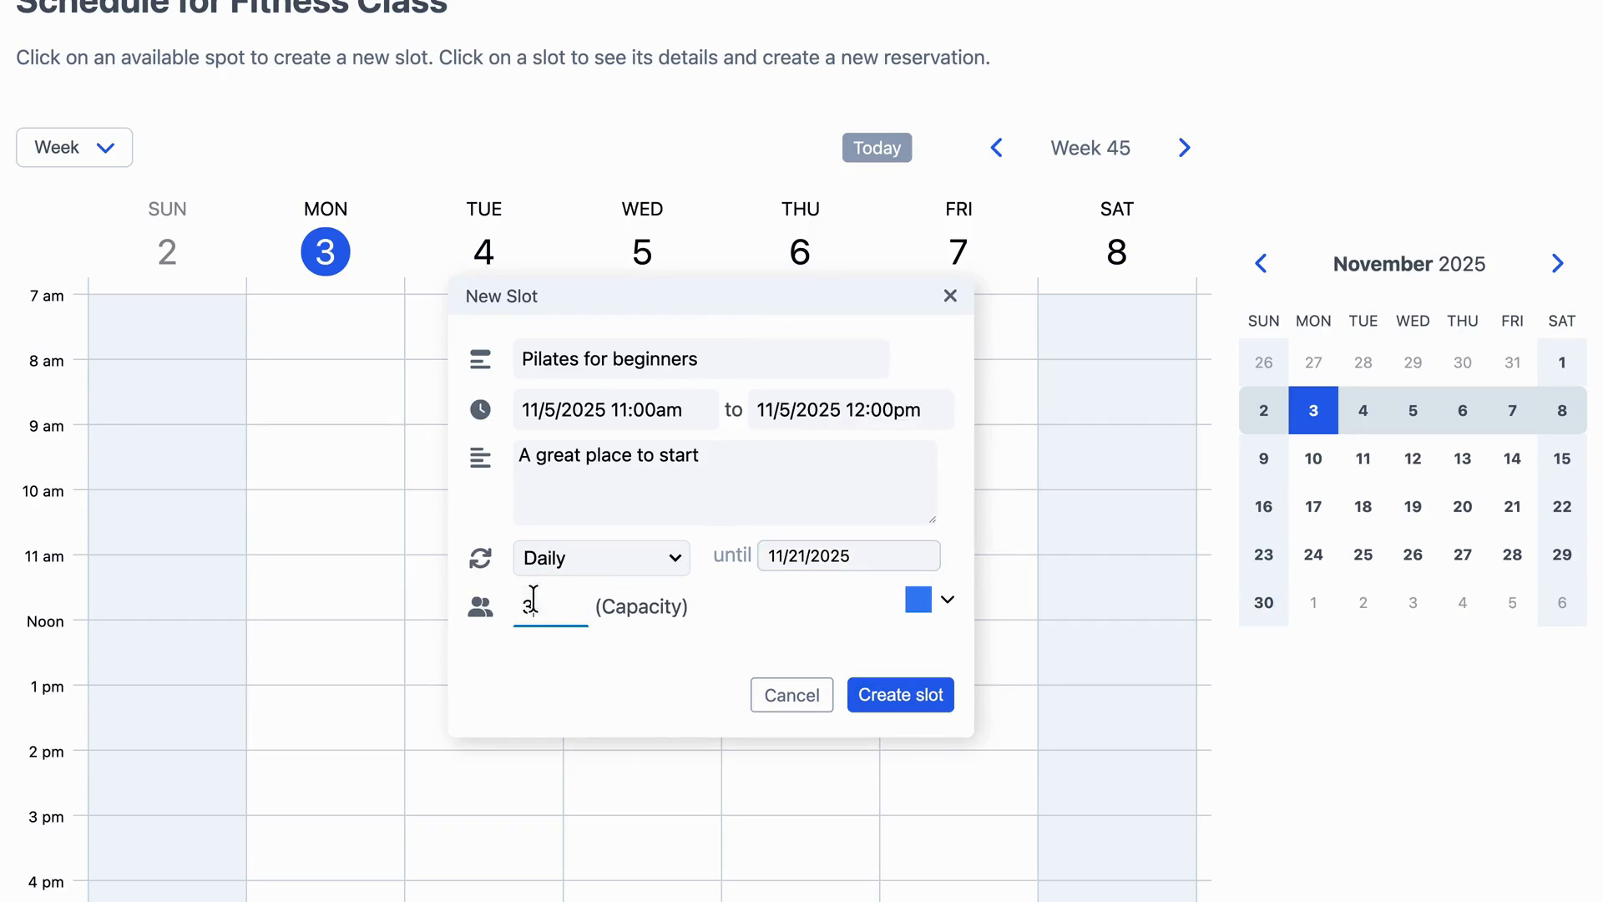
key("BackSpace")
type("8")
left_click(904, 689)
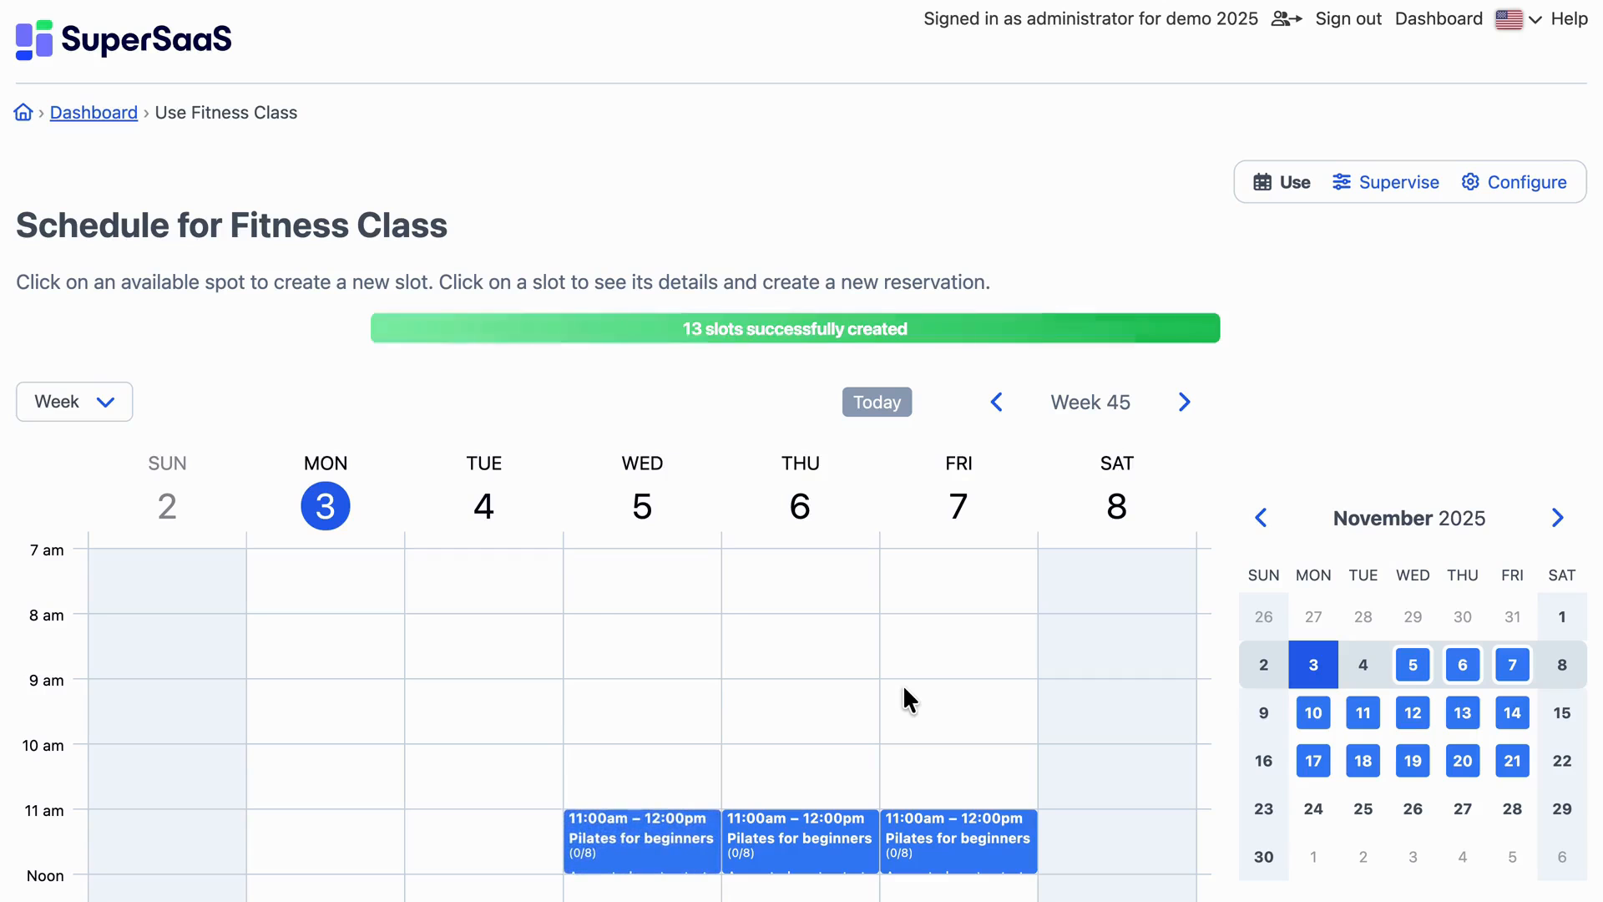
- Create a reservation in the Friday 11/7 Pilates for beginners slot, keeping the prefilled client name
scroll(905, 688, "down", 5)
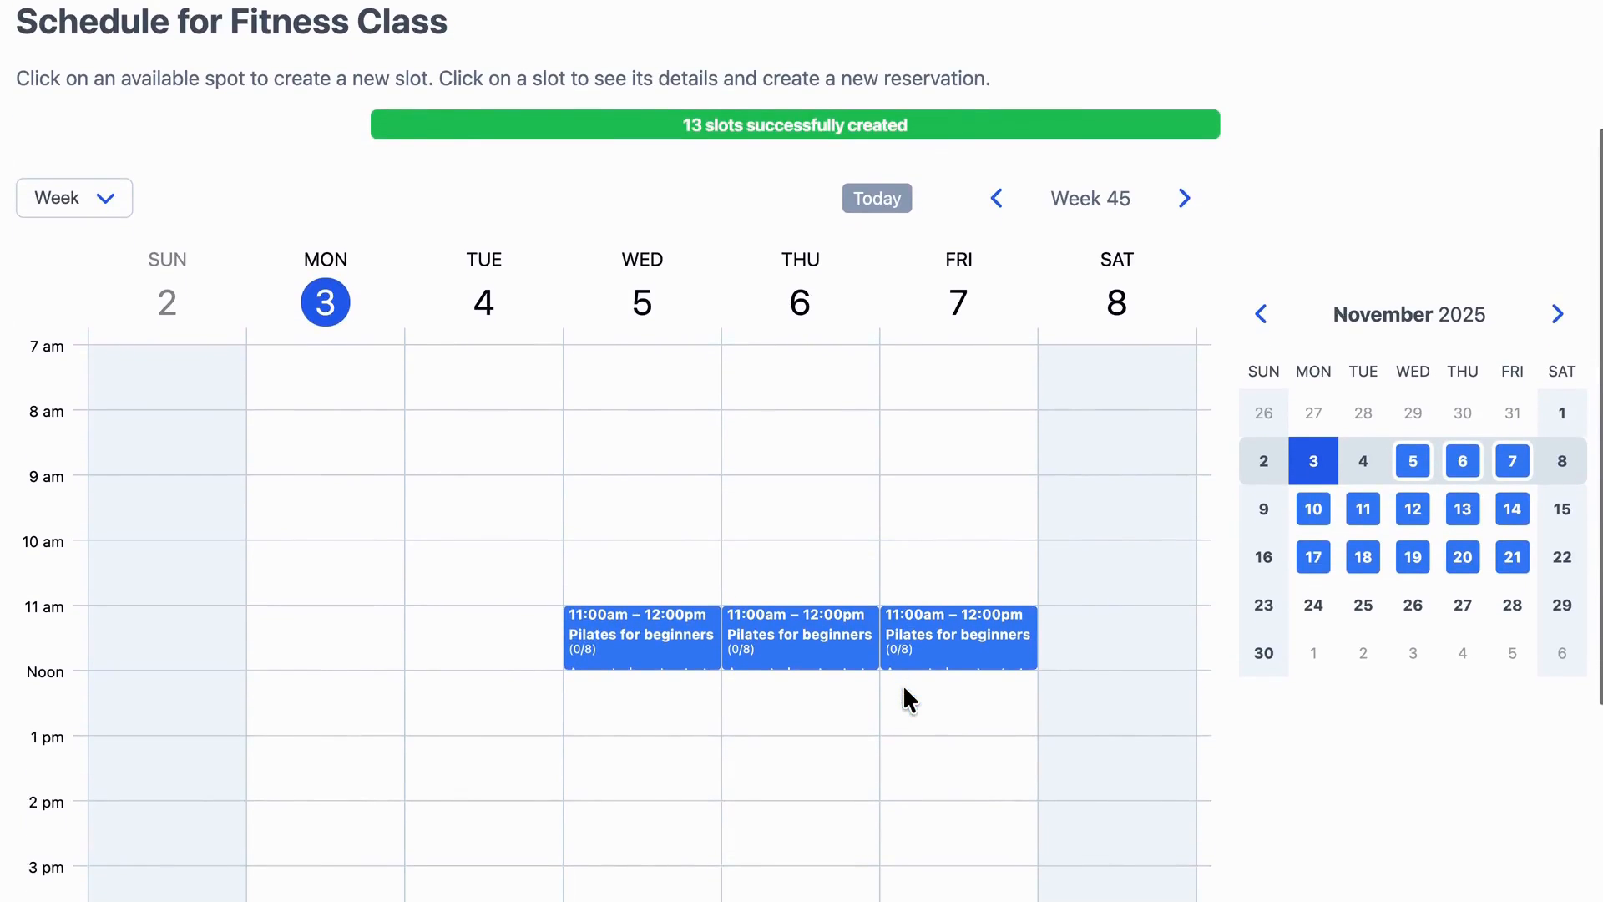
left_click(931, 643)
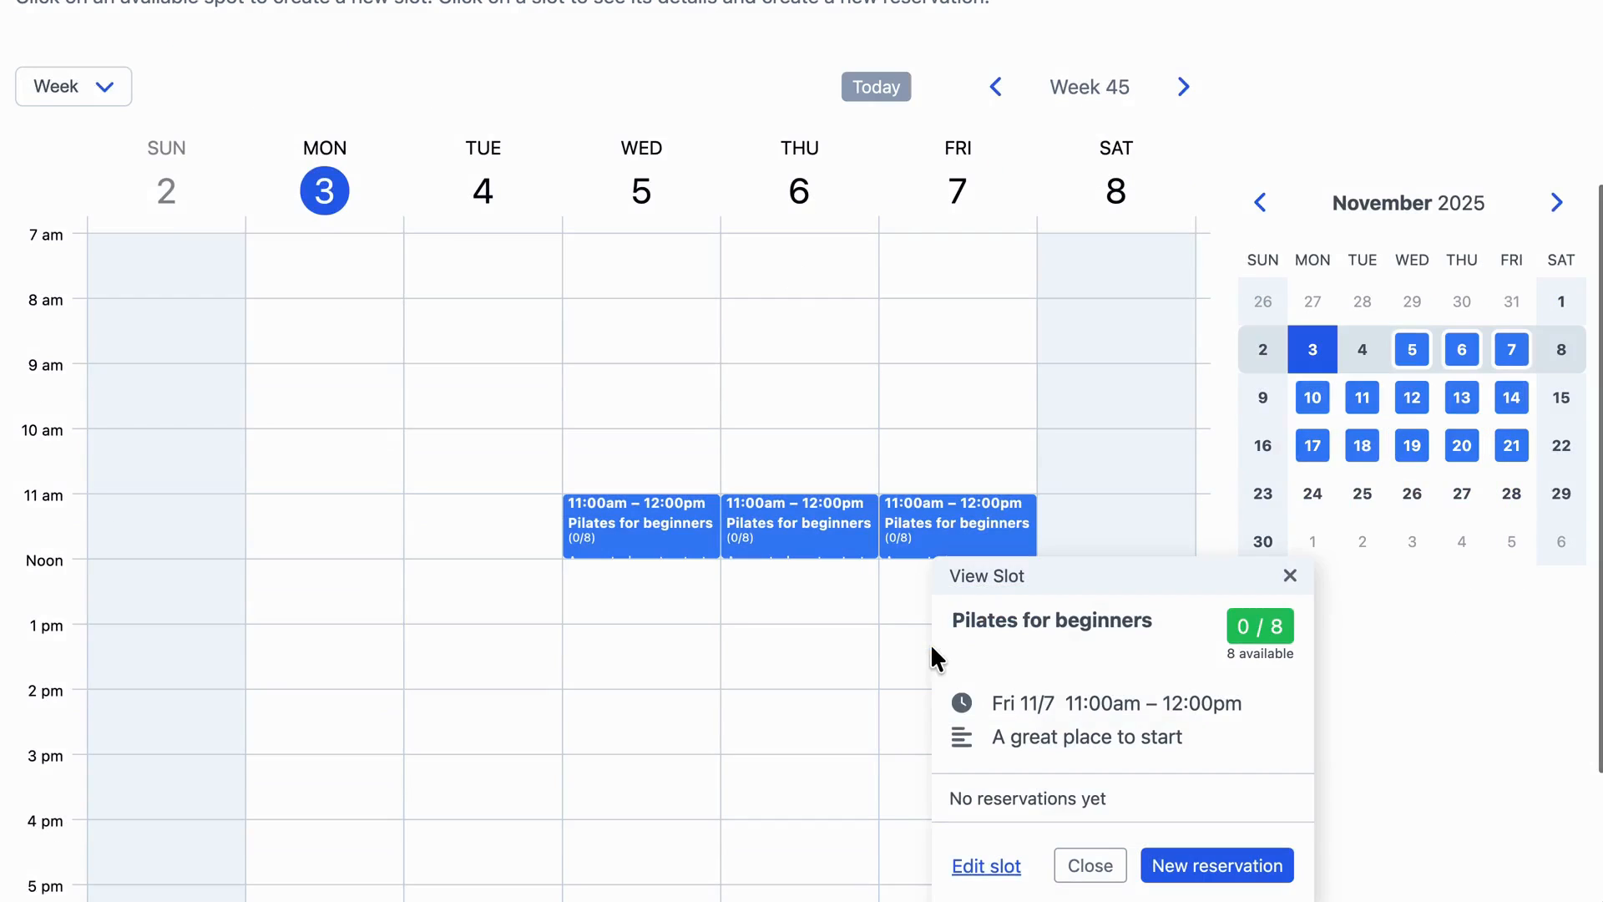
left_click_drag(1054, 565, 607, 250)
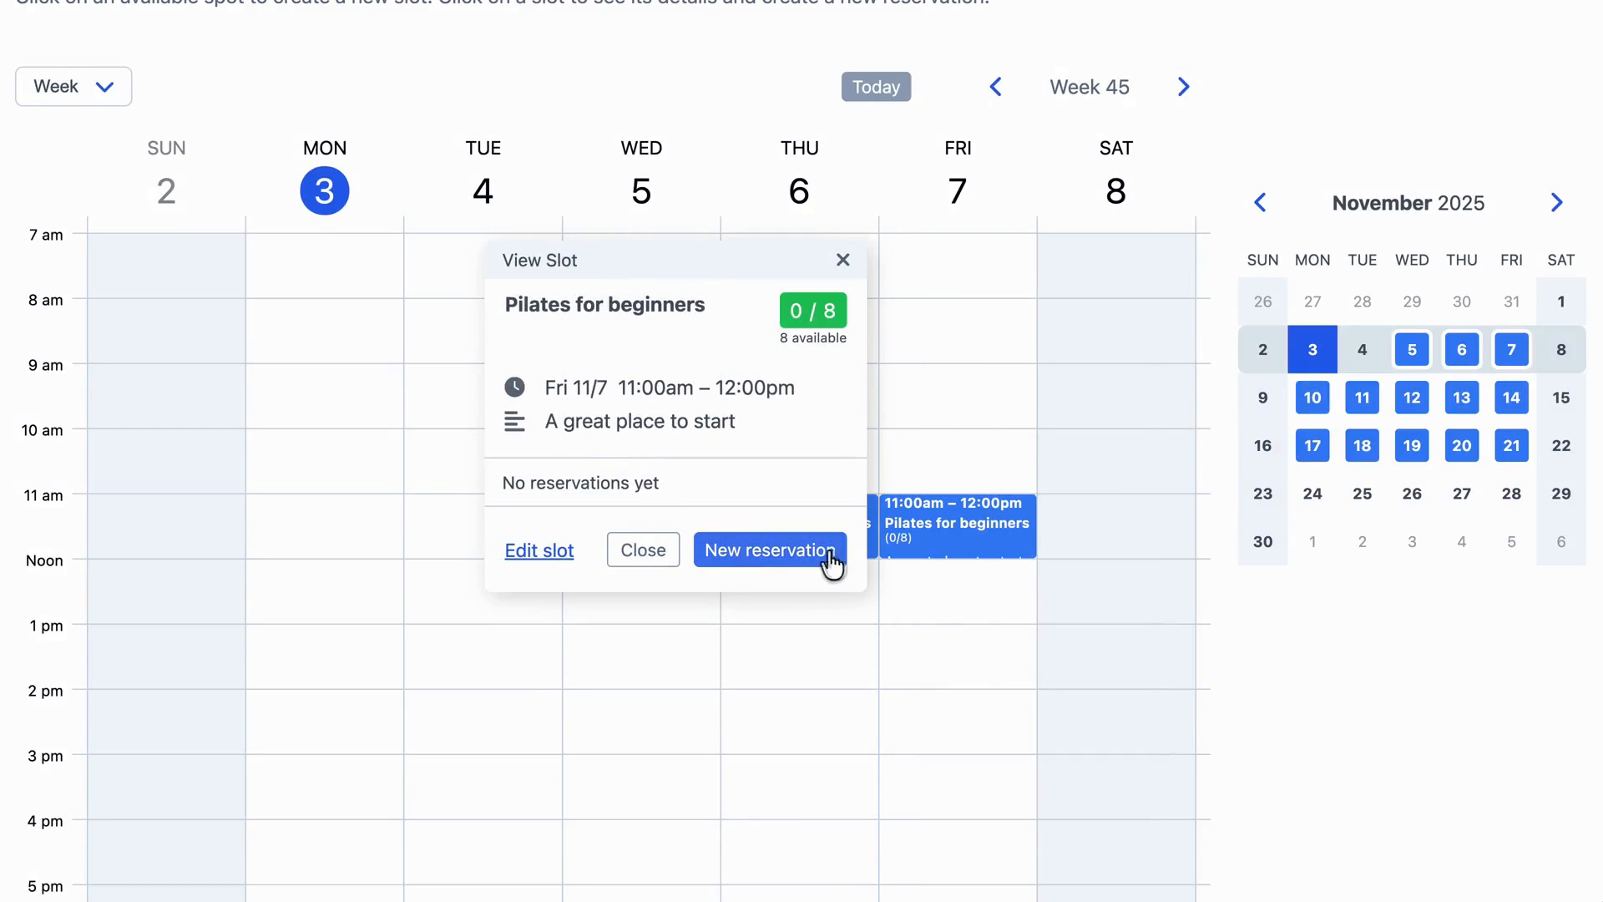
left_click(849, 564)
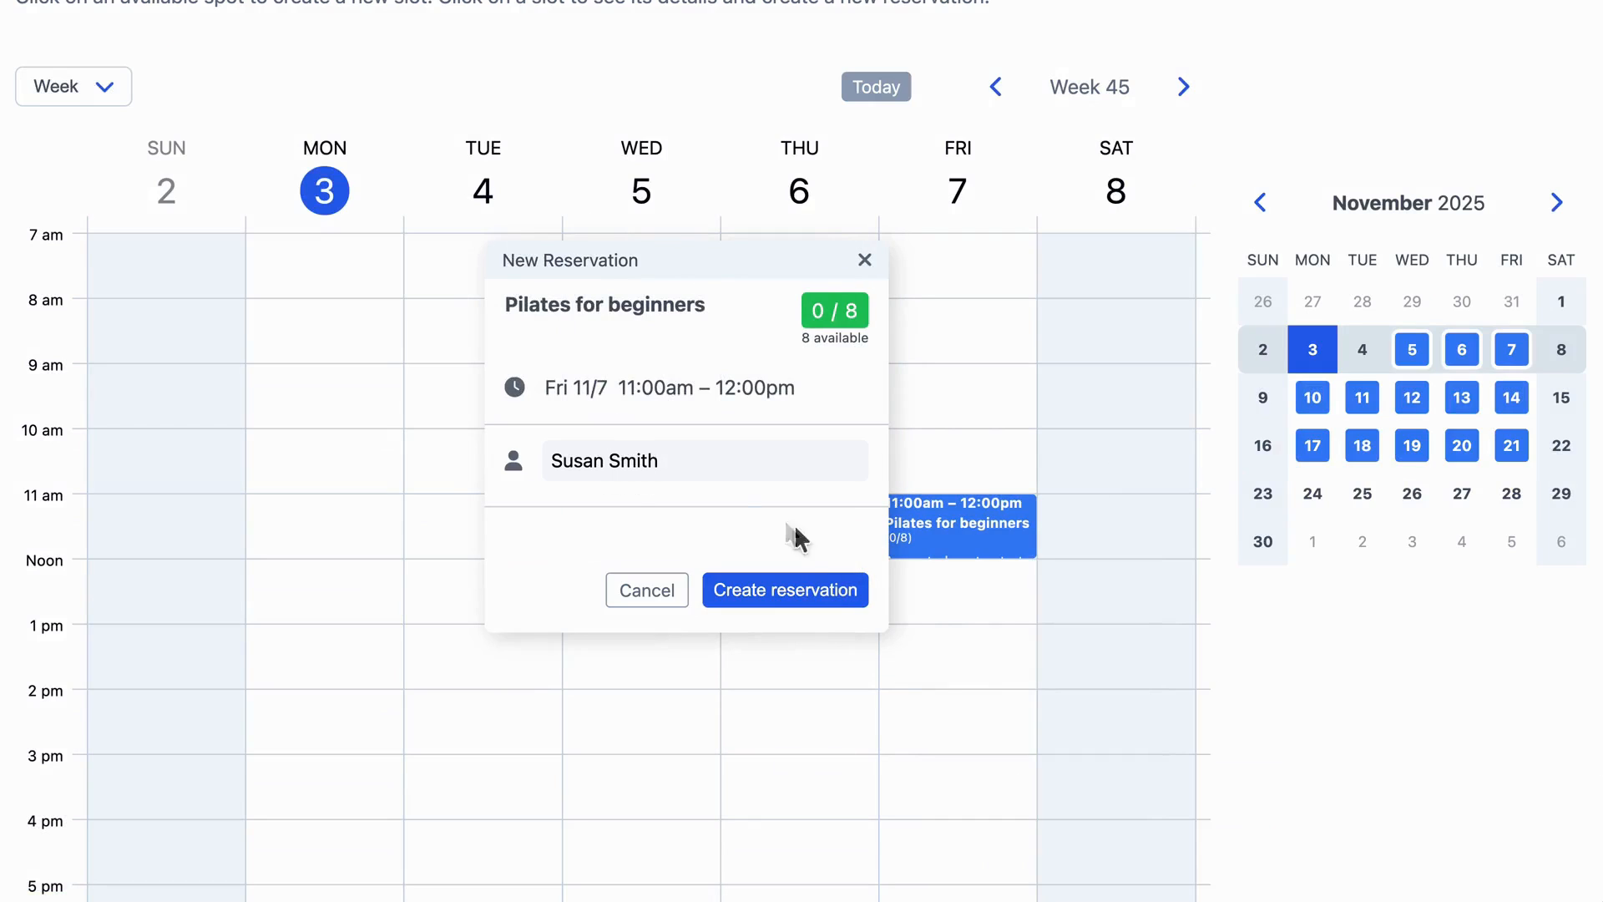
left_click(673, 462)
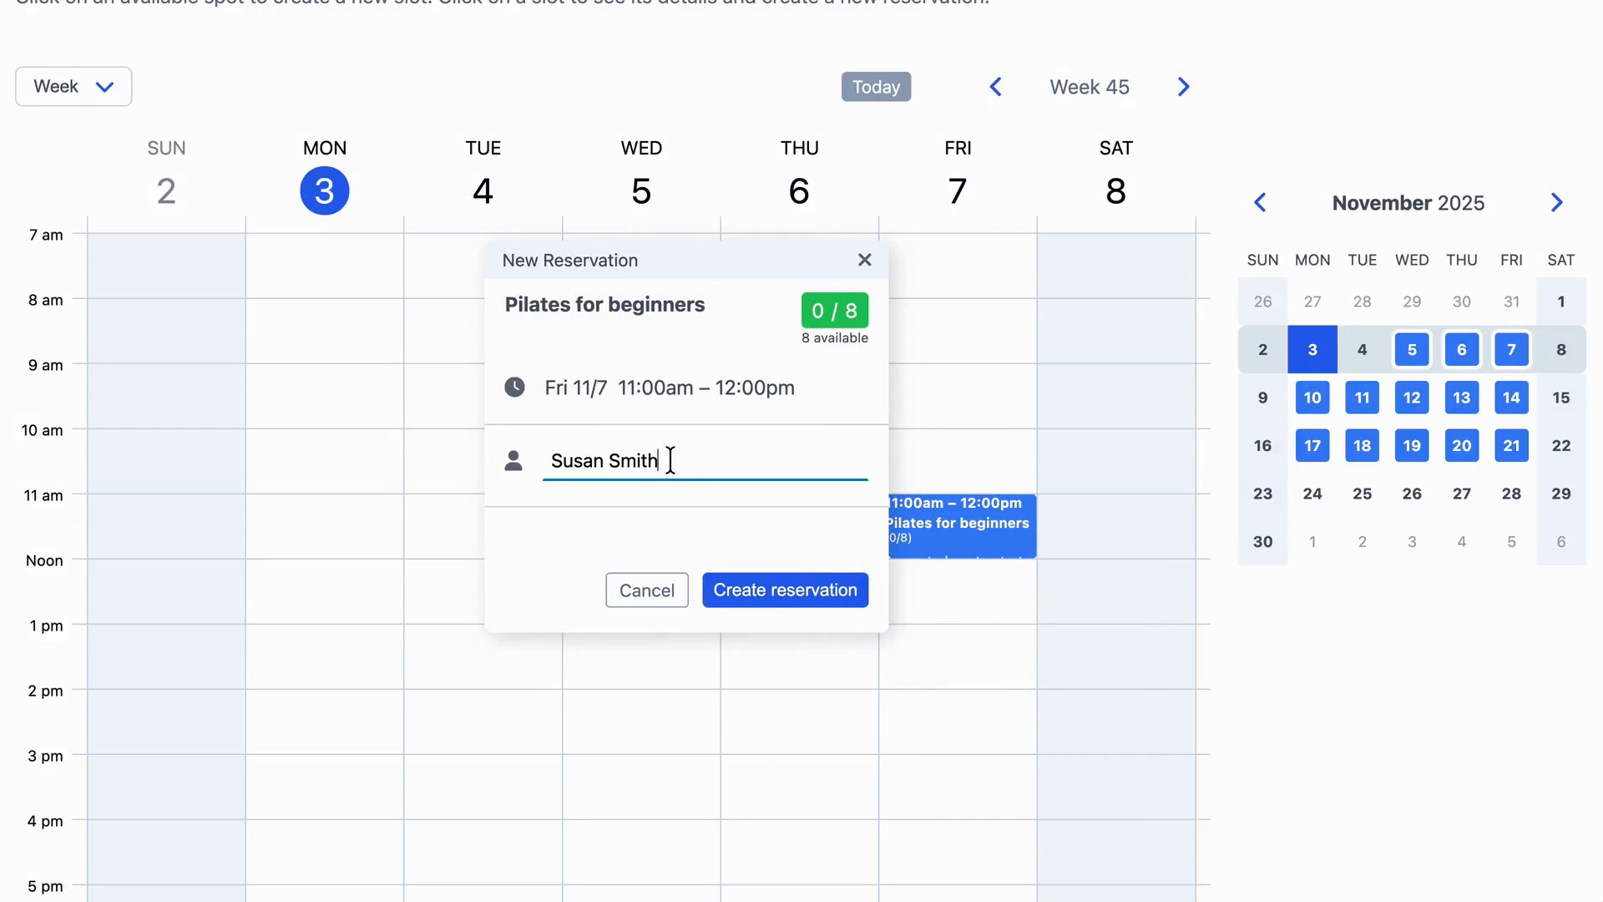
left_click(774, 601)
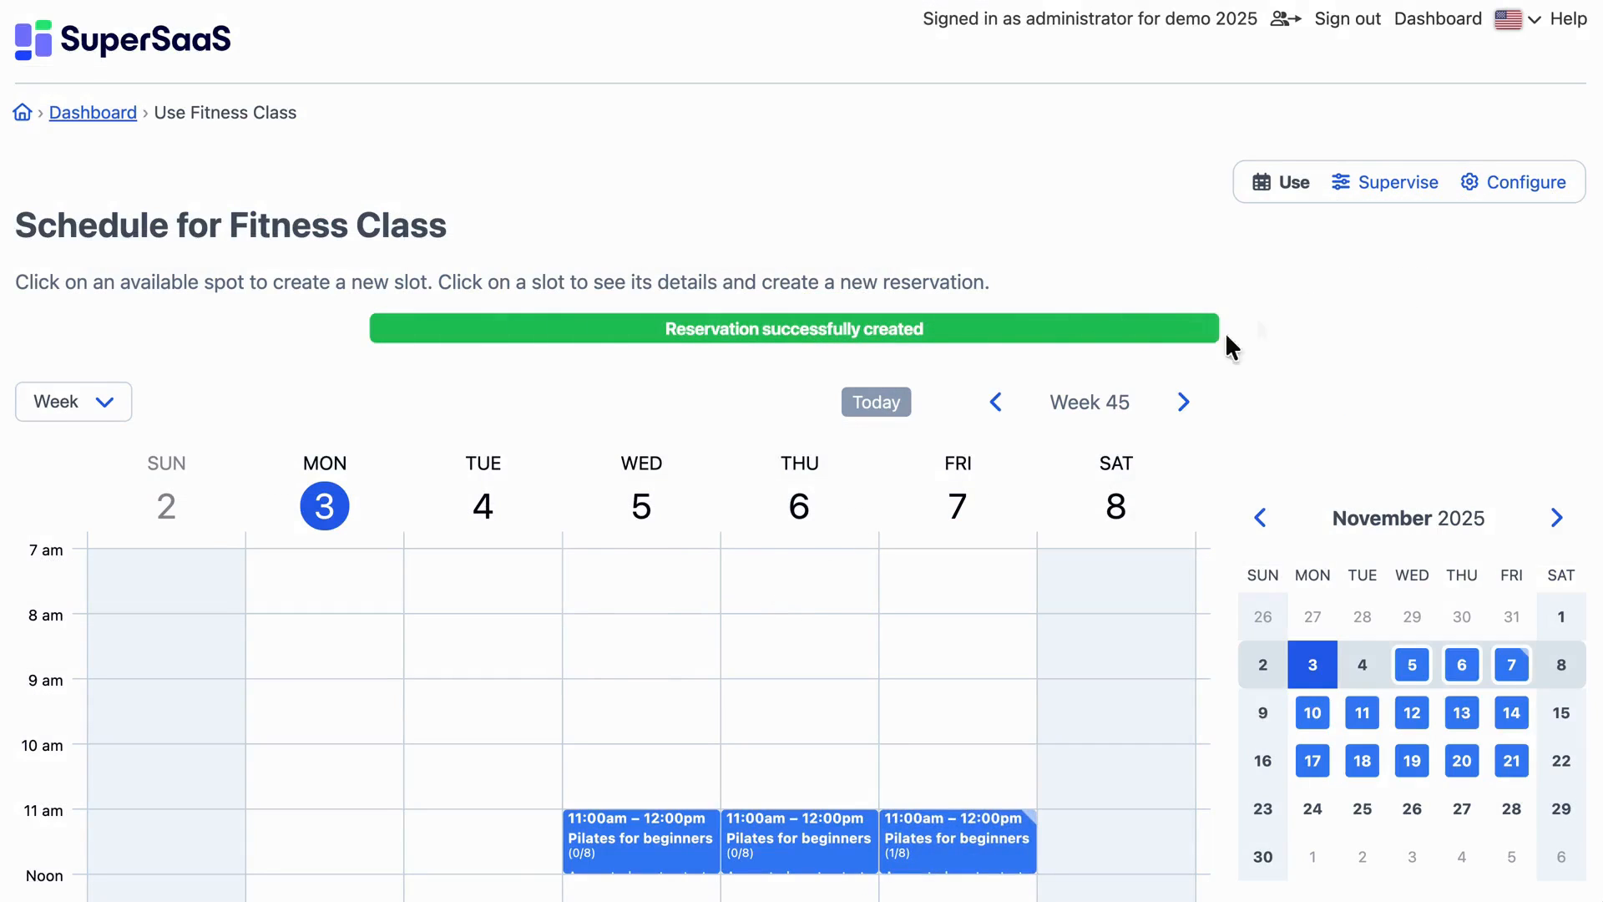
- Review the Fitness Class configuration overview, including its resource and access summaries
left_click(1514, 182)
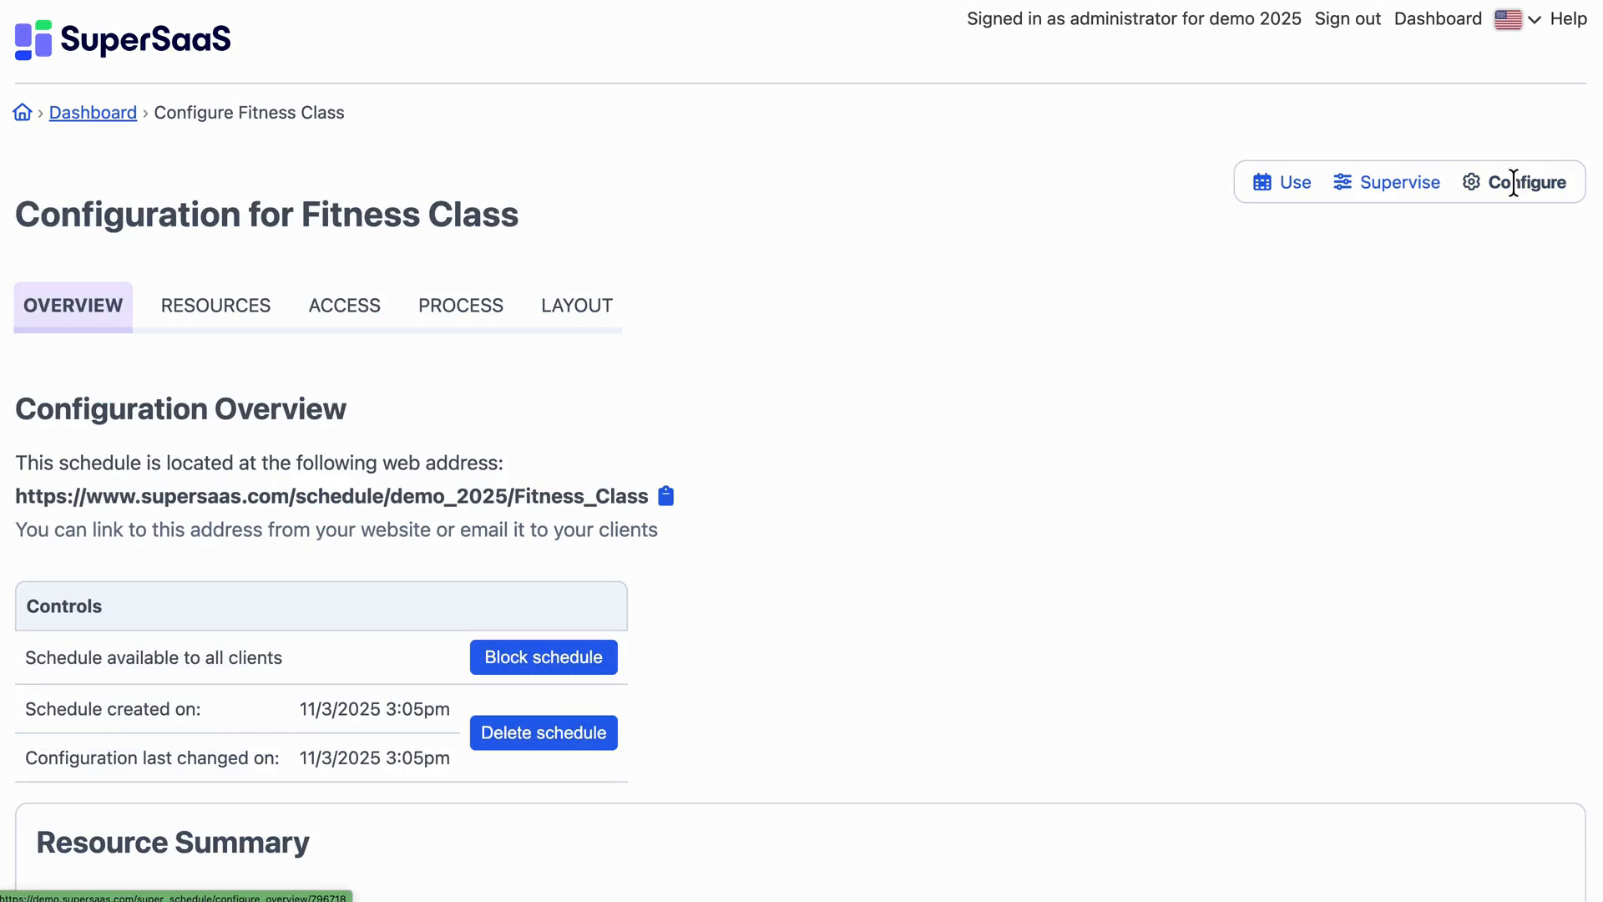
scroll(813, 869, "down", 6)
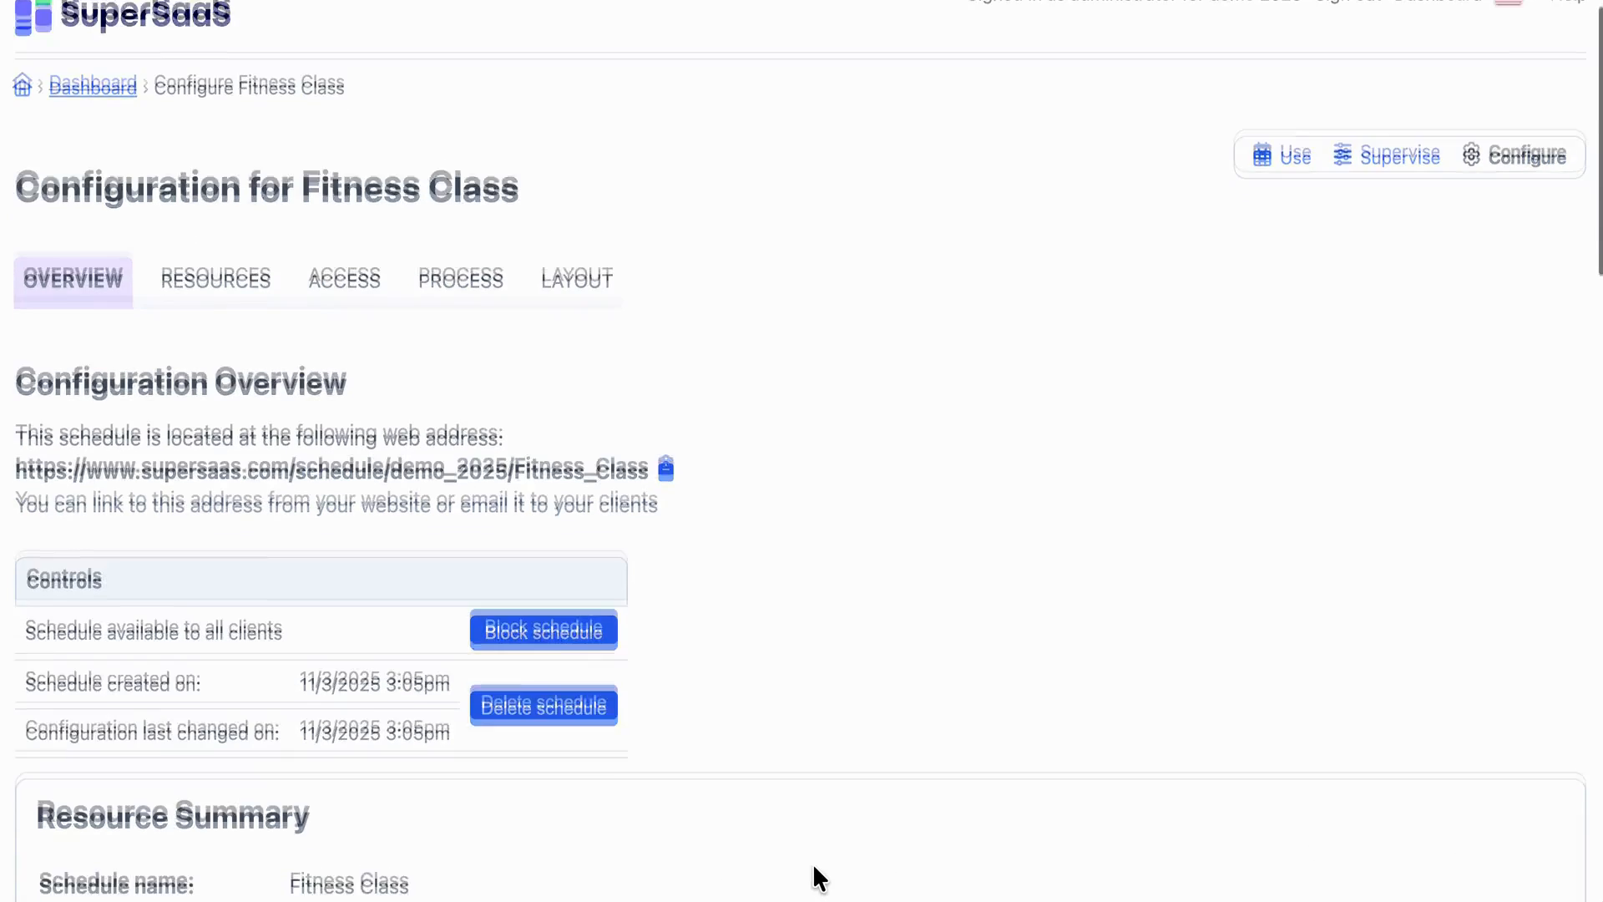
scroll(814, 868, "down", 5)
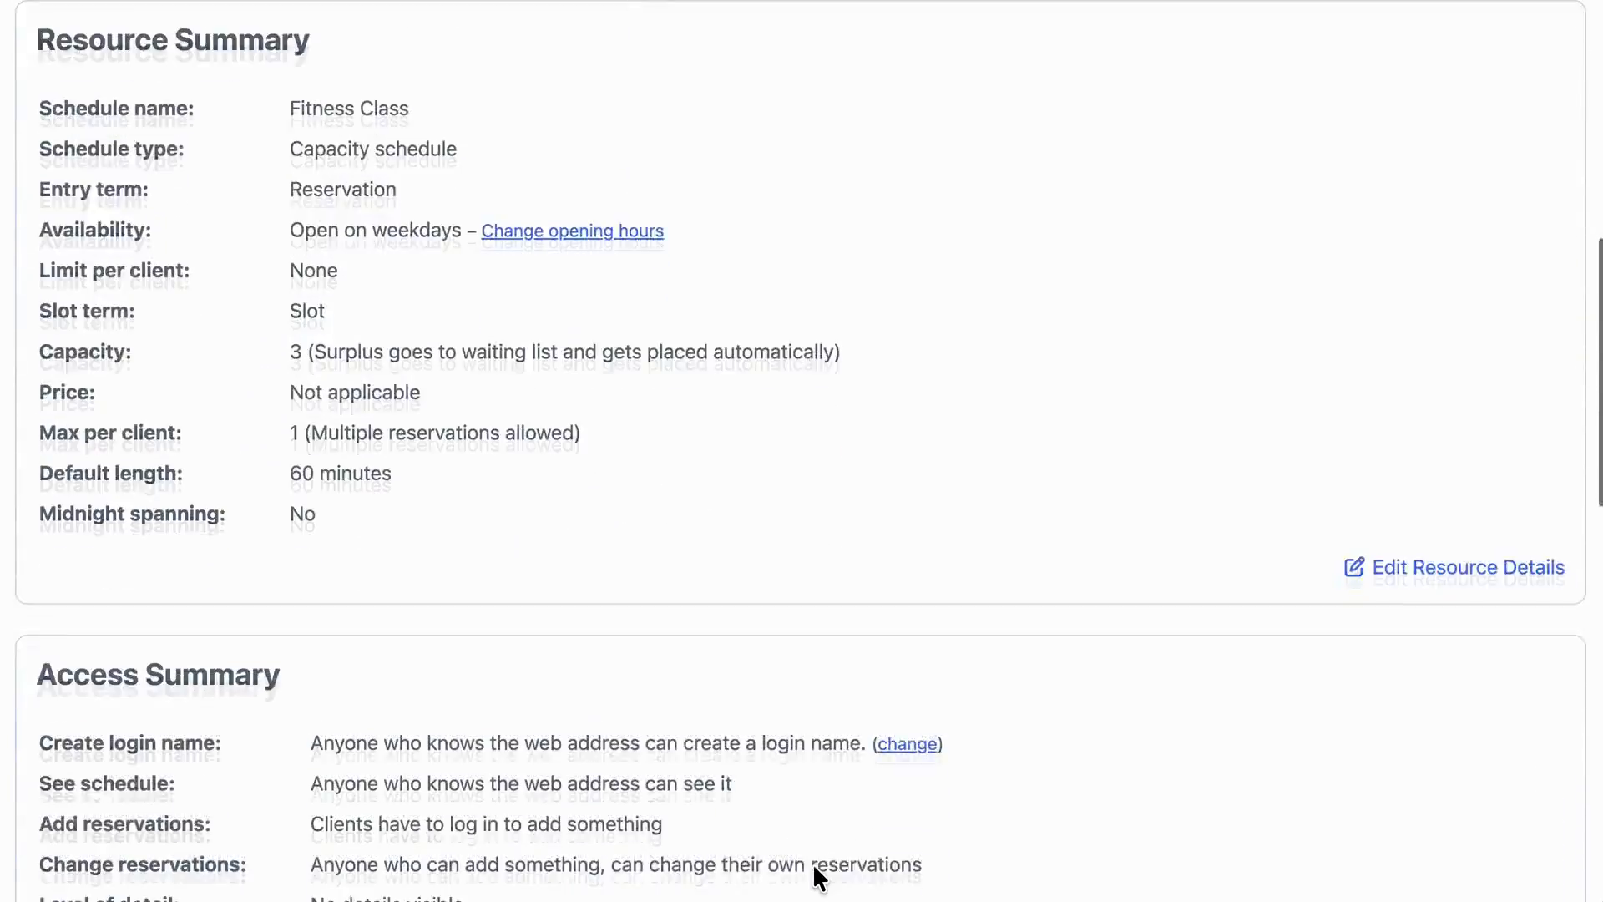
scroll(814, 868, "up", 2)
scroll(814, 864, "up", 9)
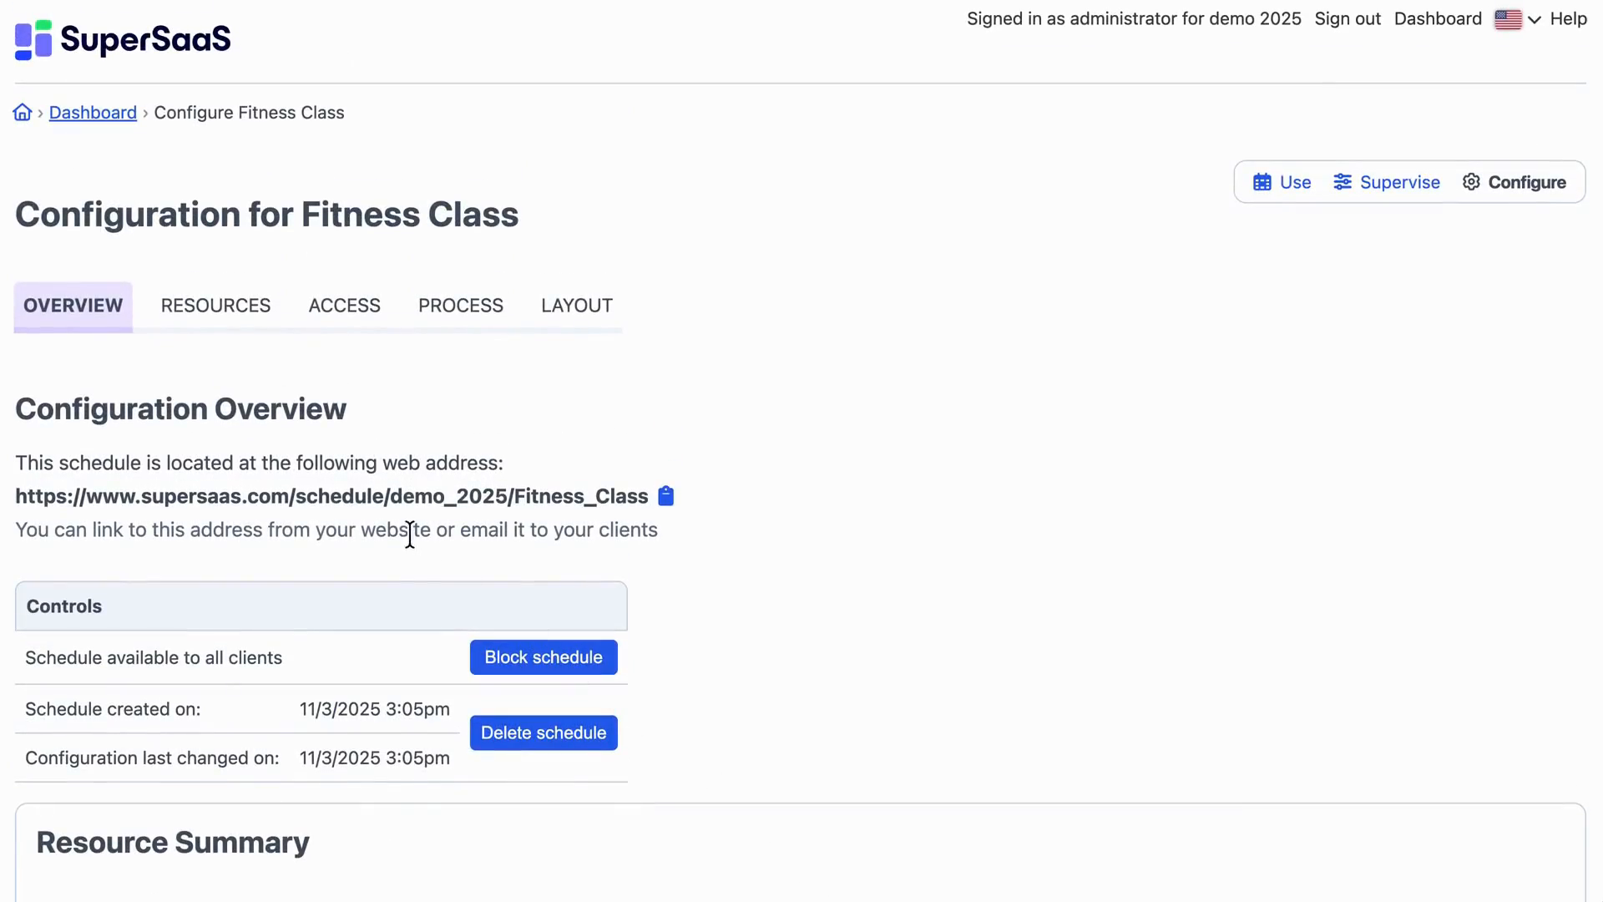
- Use class as the schedule's spot term, add a location field to the new-class dialog, and save the resource settings
left_click(199, 324)
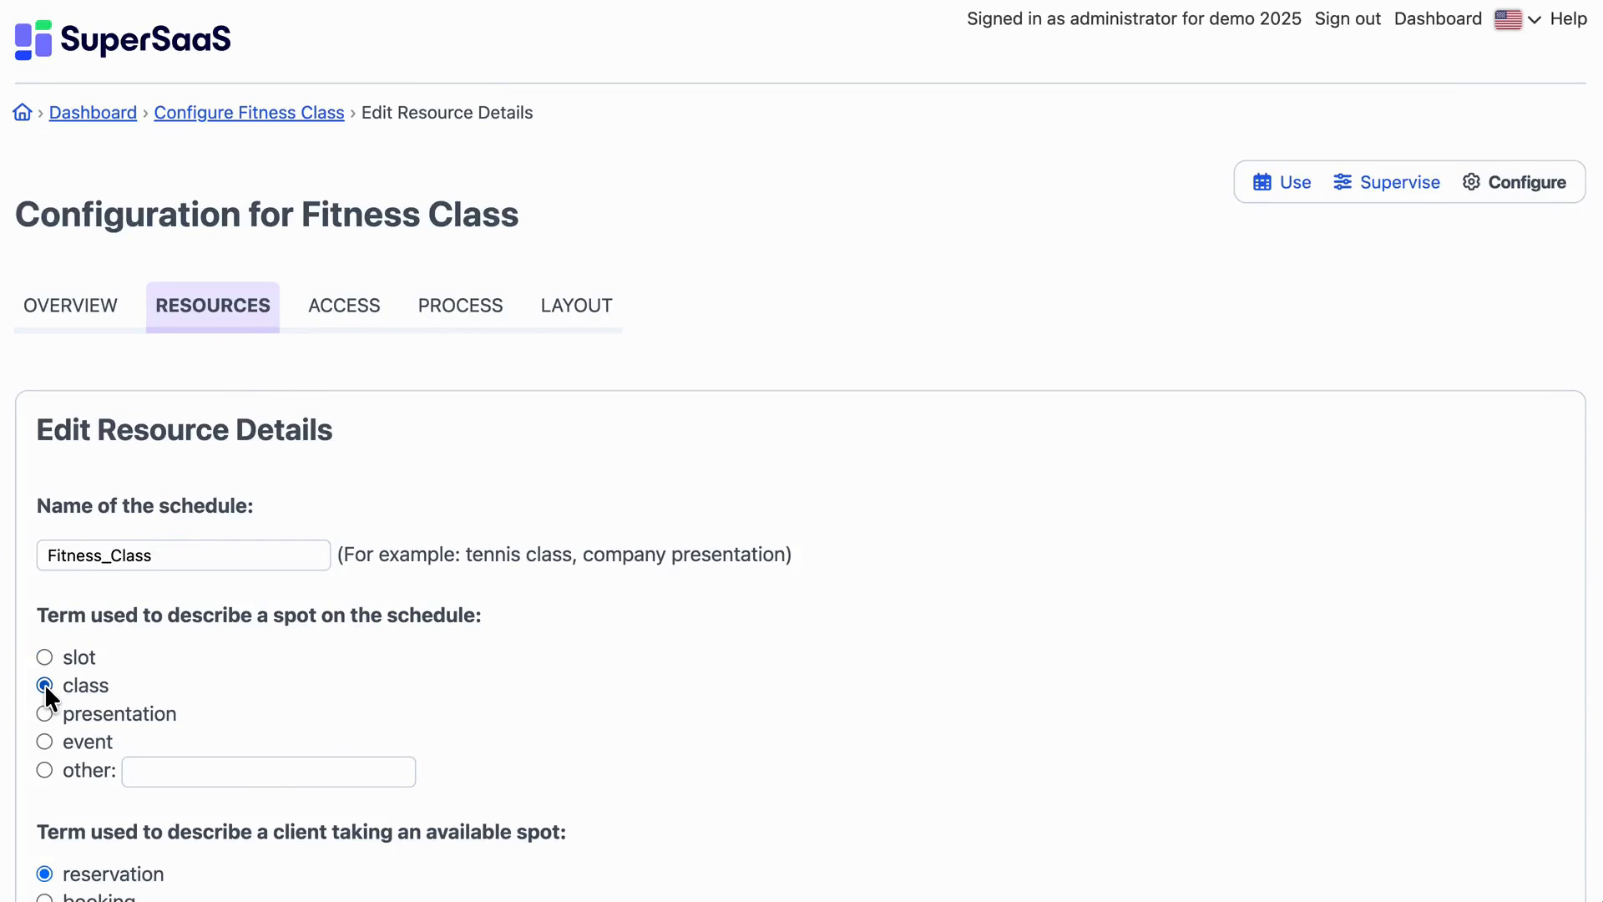
scroll(43, 683, "down", 6)
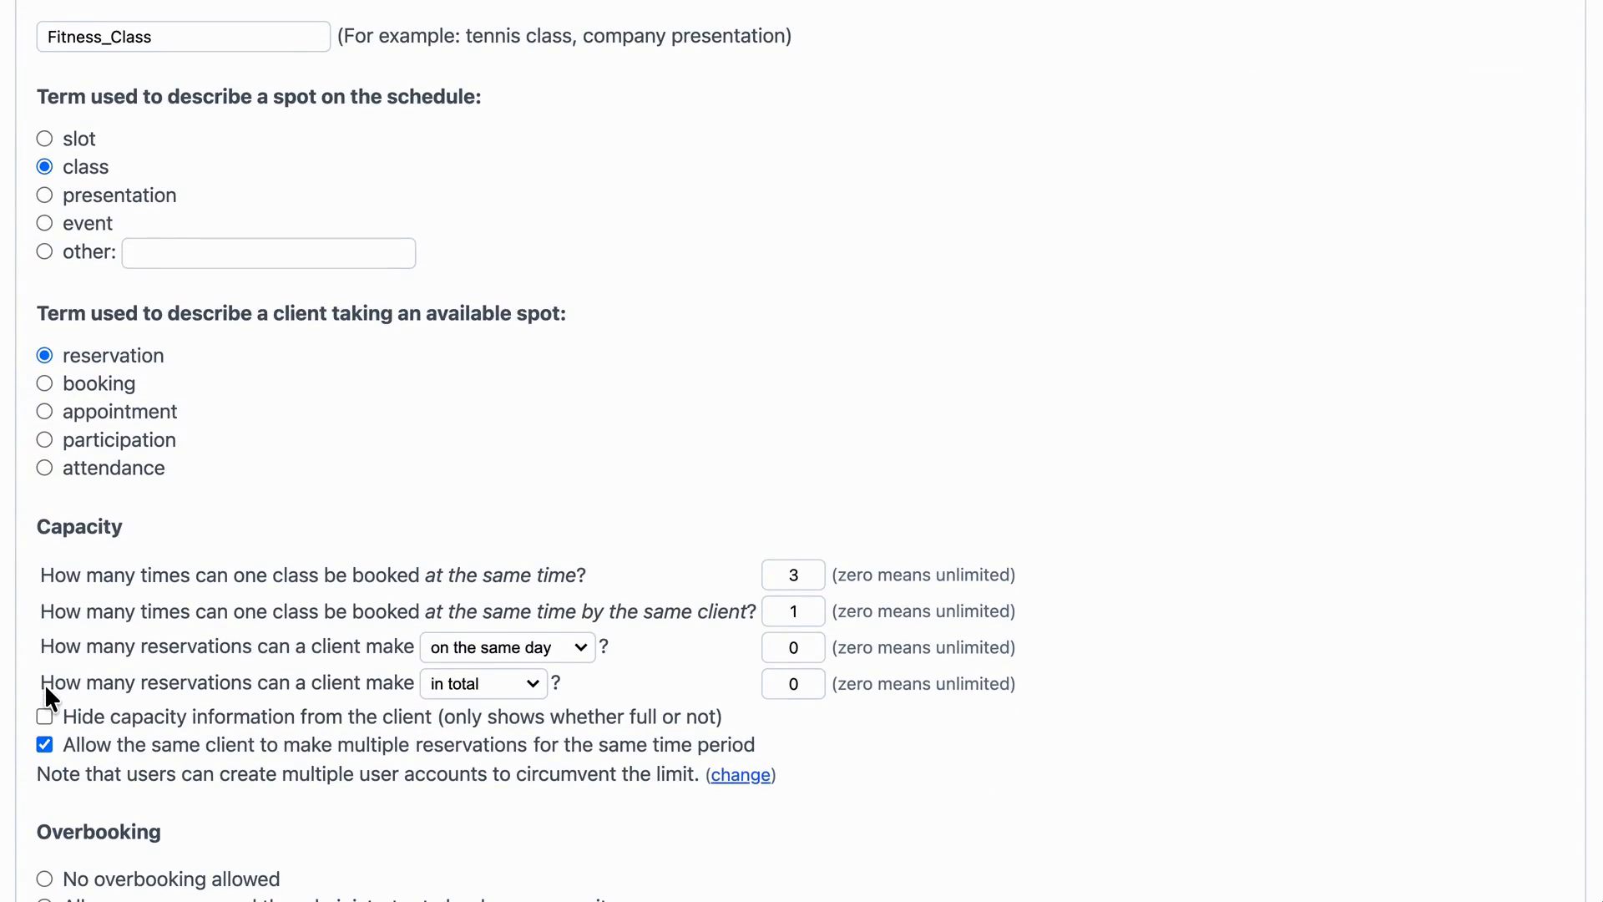
scroll(619, 591, "down", 3)
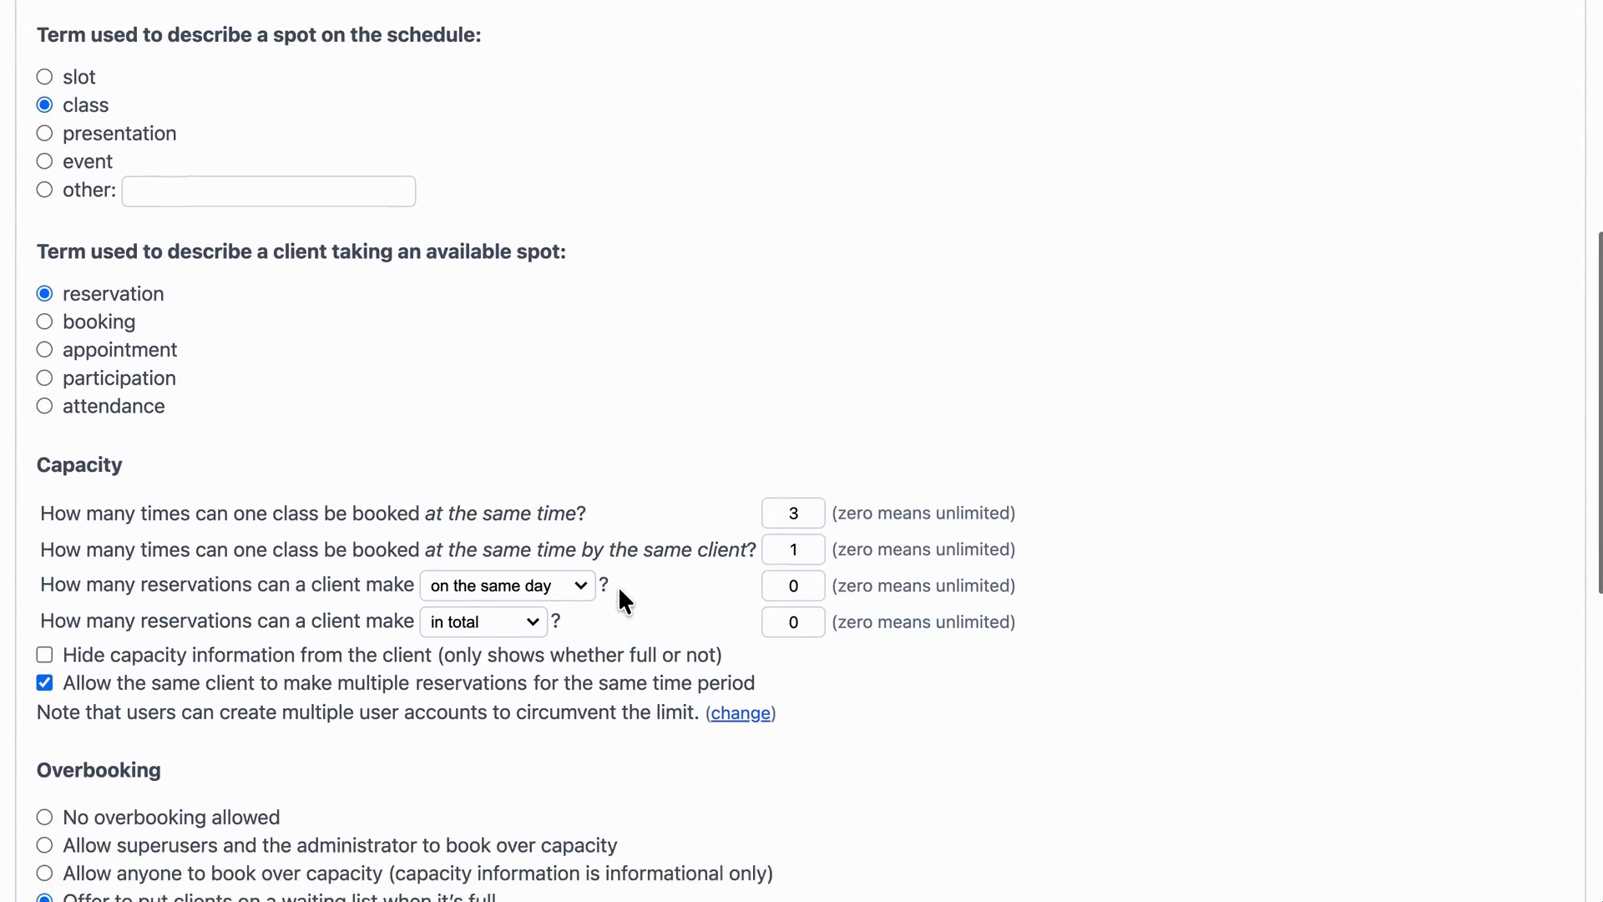
scroll(620, 590, "down", 4)
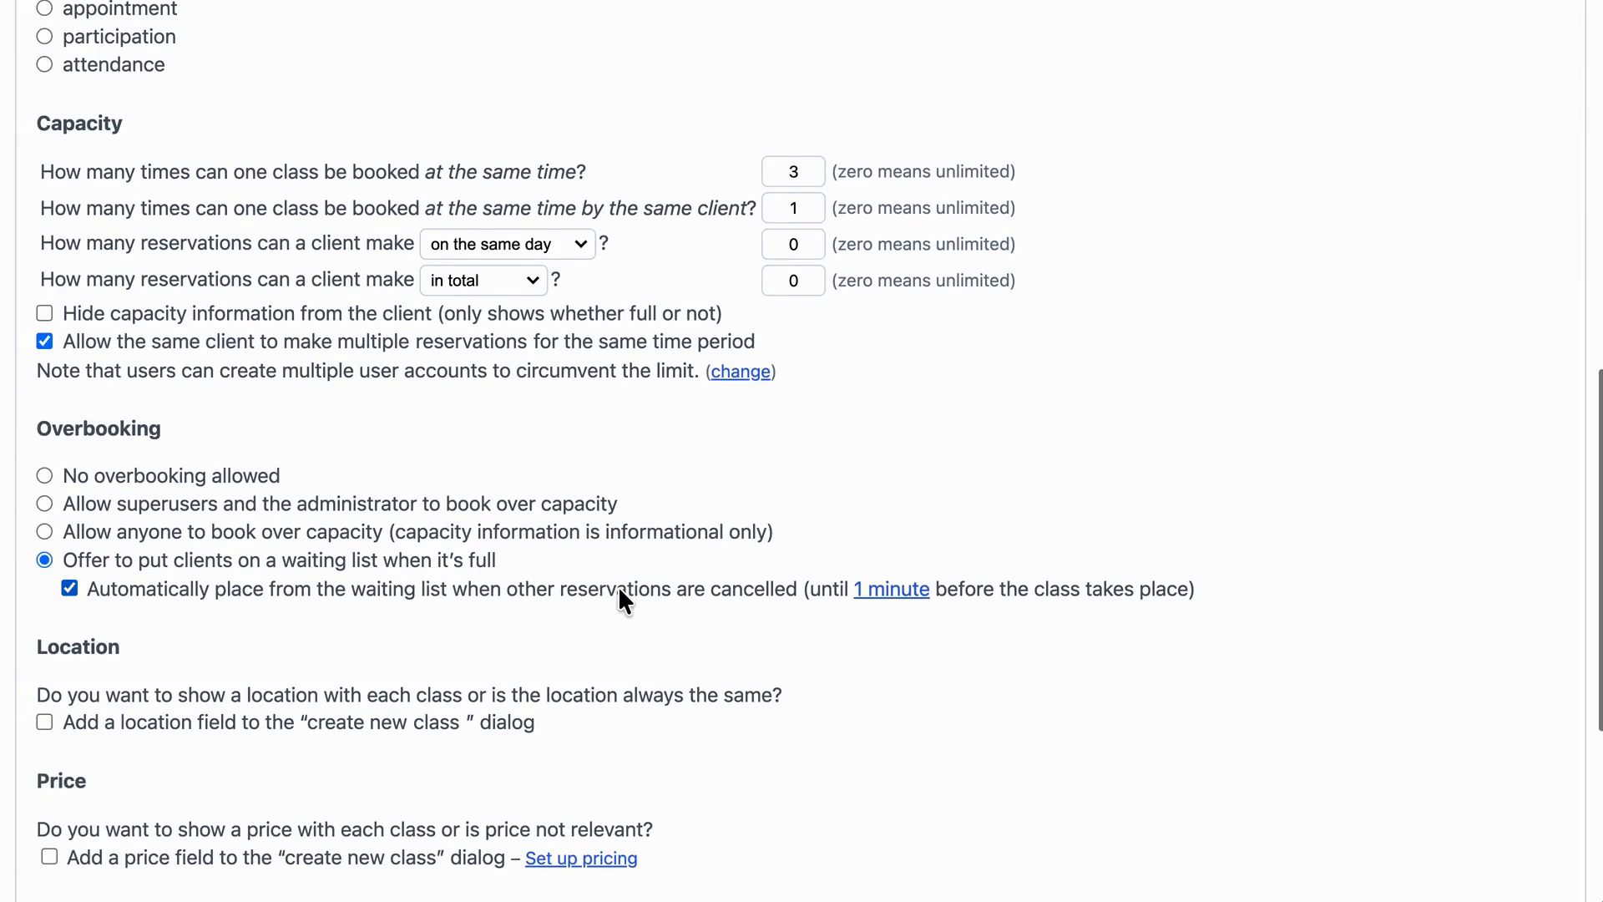
scroll(625, 599, "down", 1)
scroll(622, 594, "down", 3)
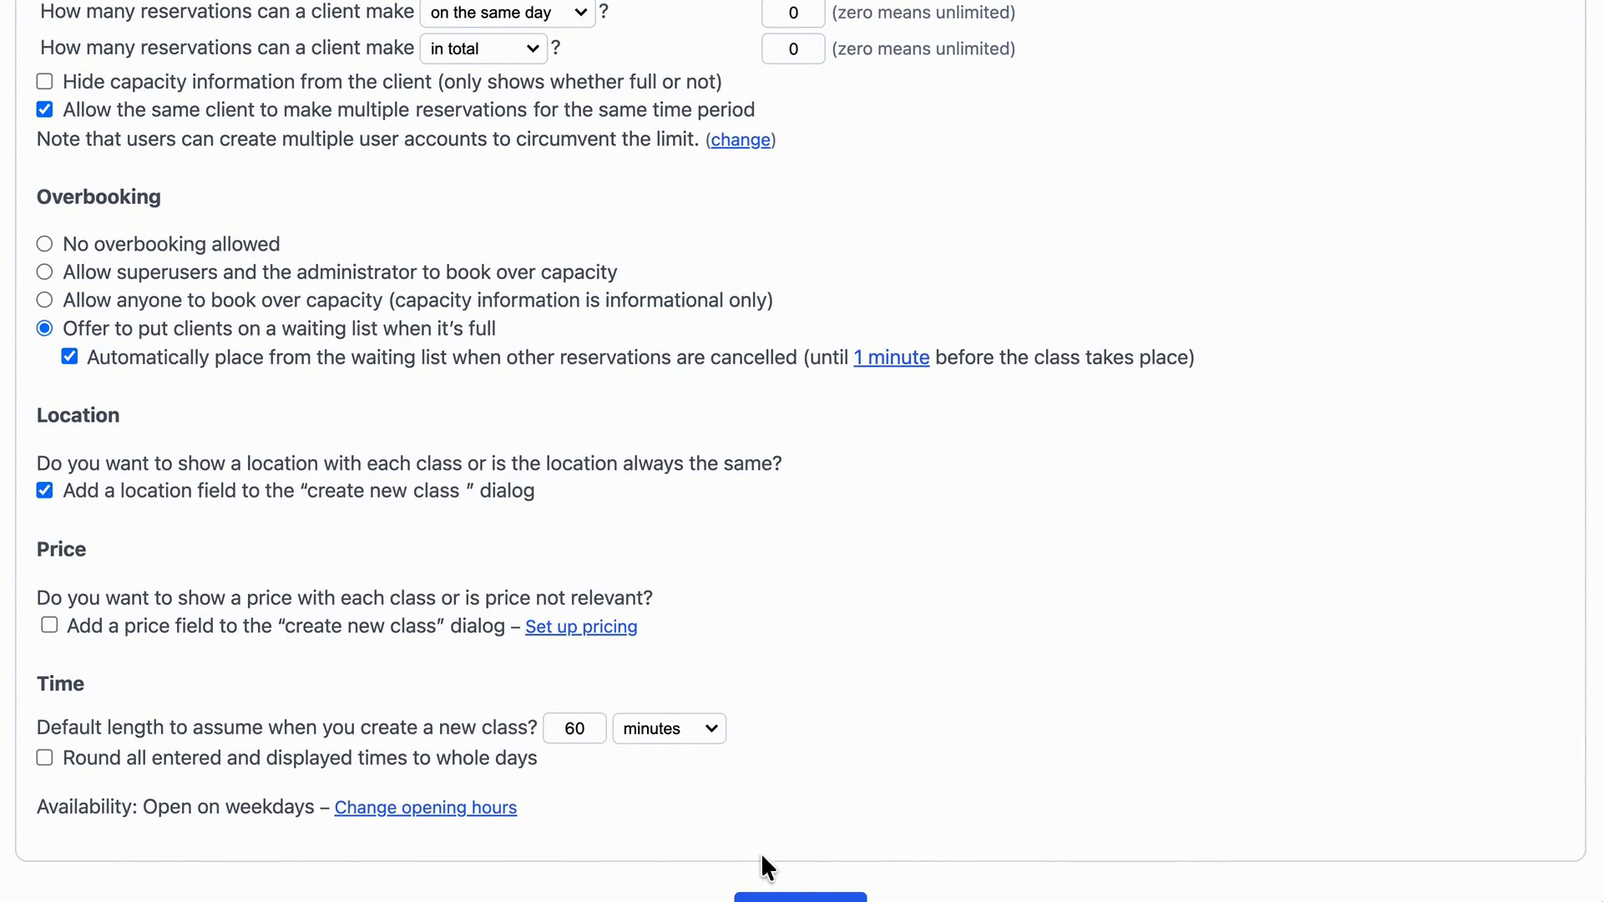
scroll(759, 852, "down", 2)
left_click(830, 738)
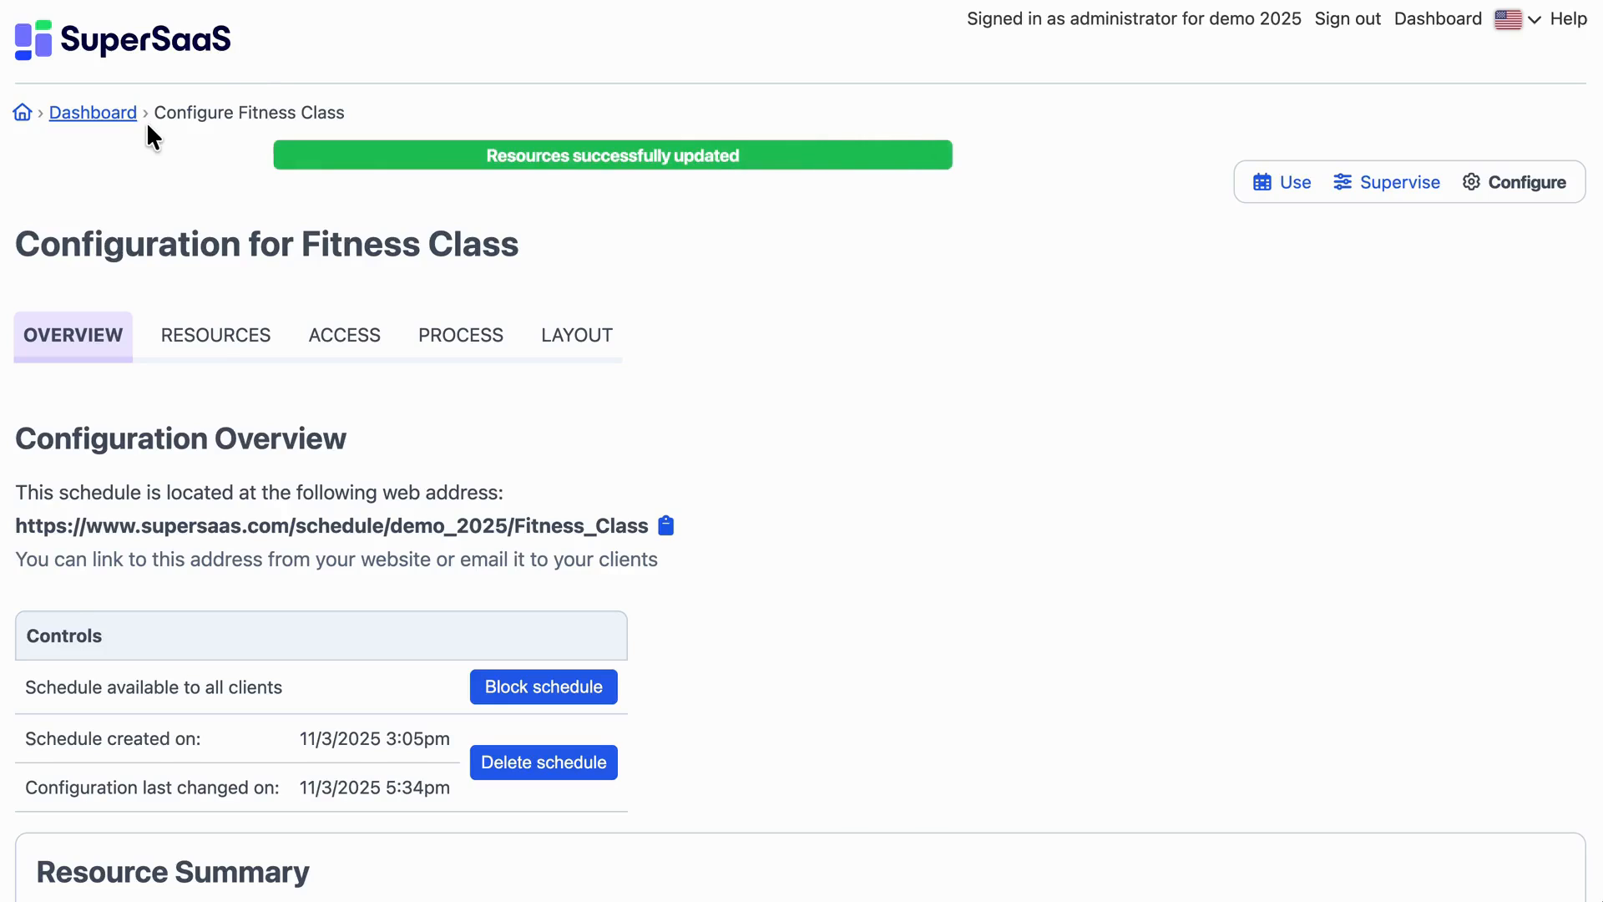
- Review who can view, book and change the Fitness Class schedule and the superuser permissions, and save the access settings unaltered
left_click(346, 337)
scroll(345, 337, "down", 5)
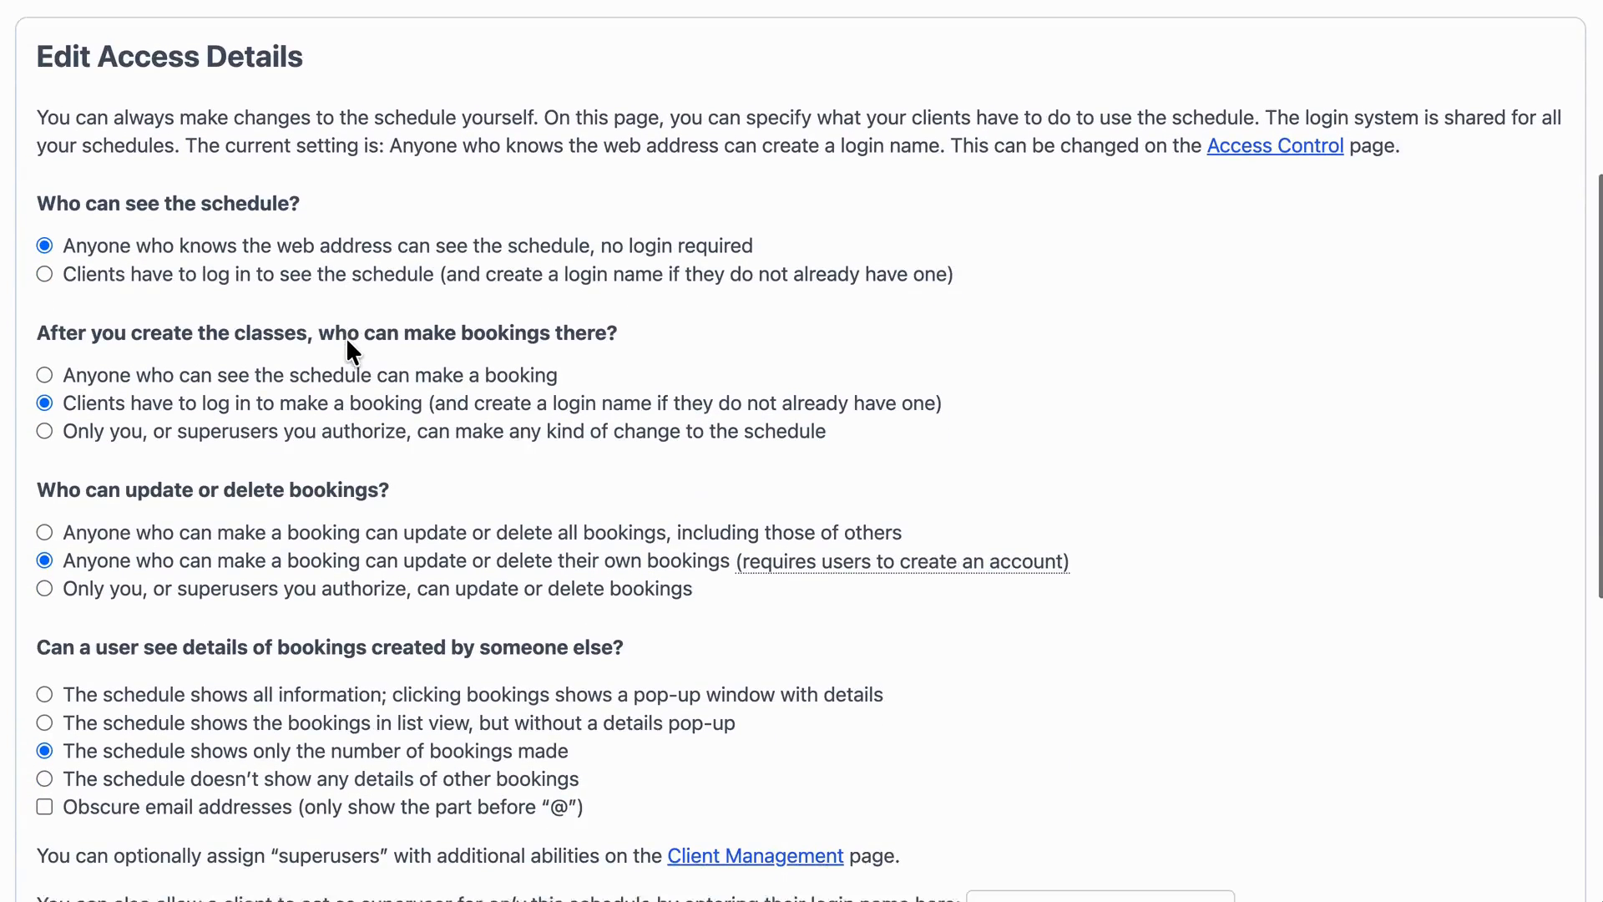
scroll(345, 338, "down", 7)
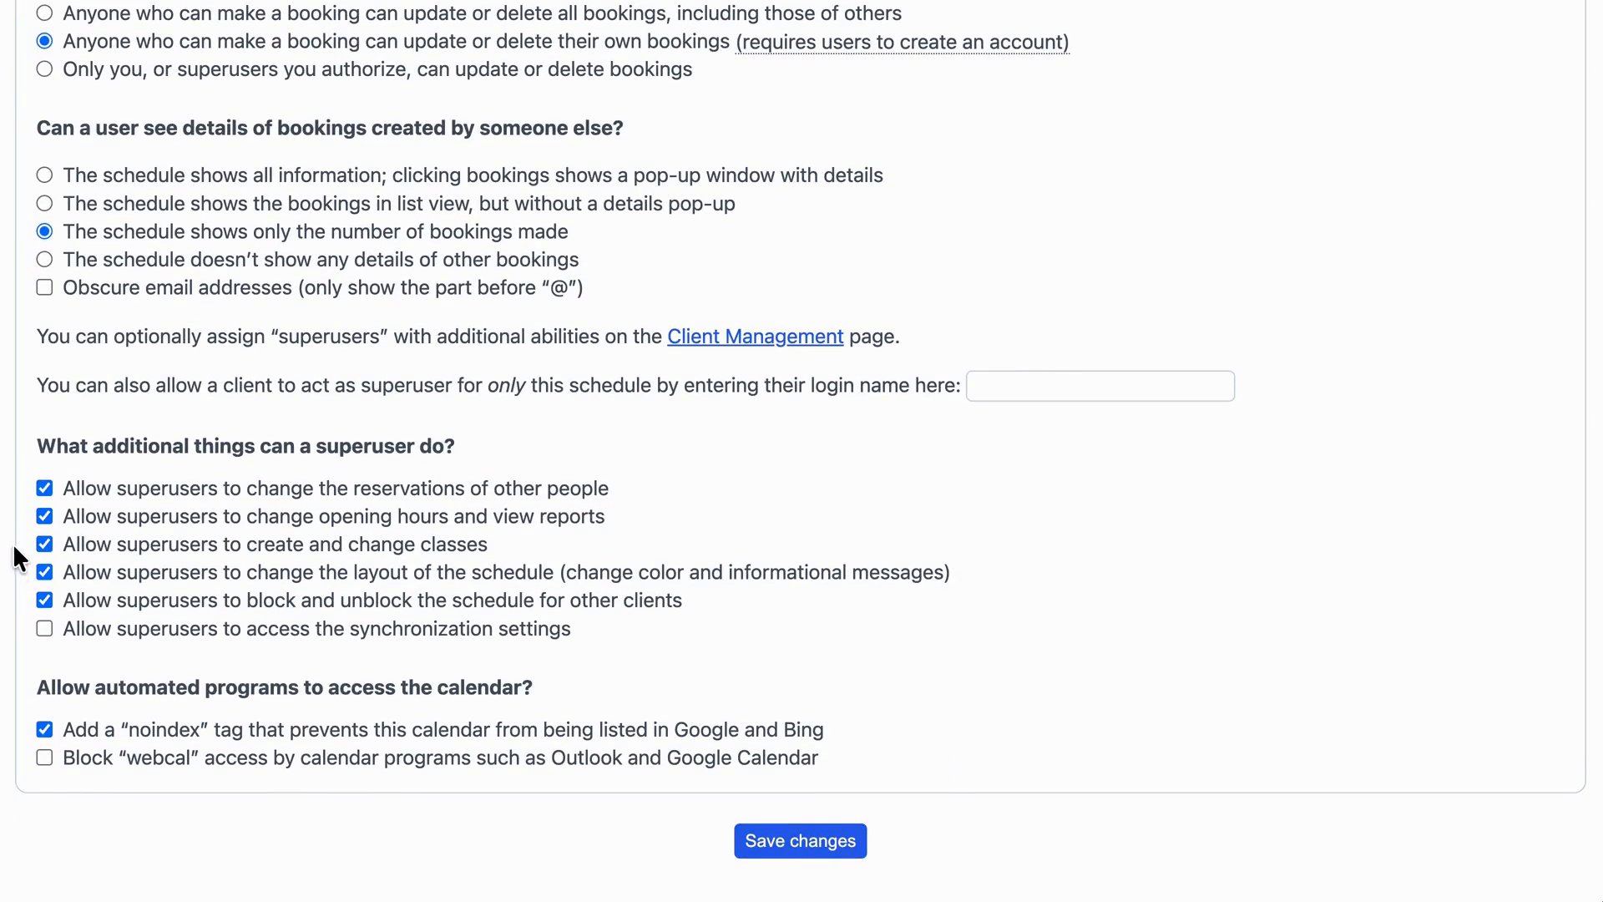
left_click(763, 844)
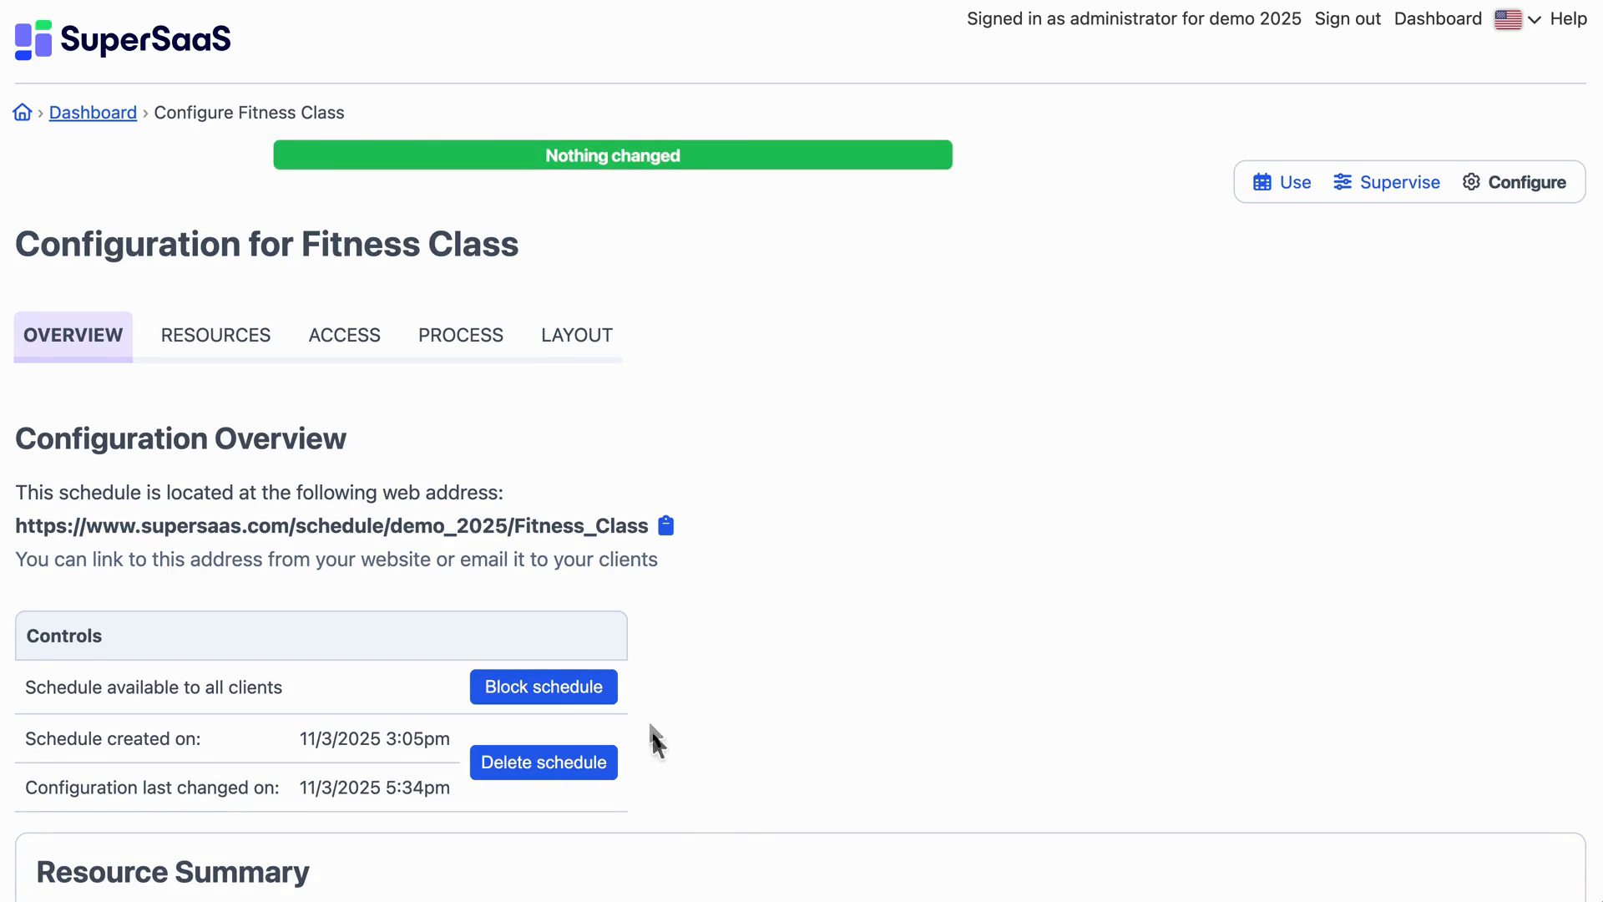
- Make Full name a required field for each reservation in the Fitness Class process settings
left_click(471, 357)
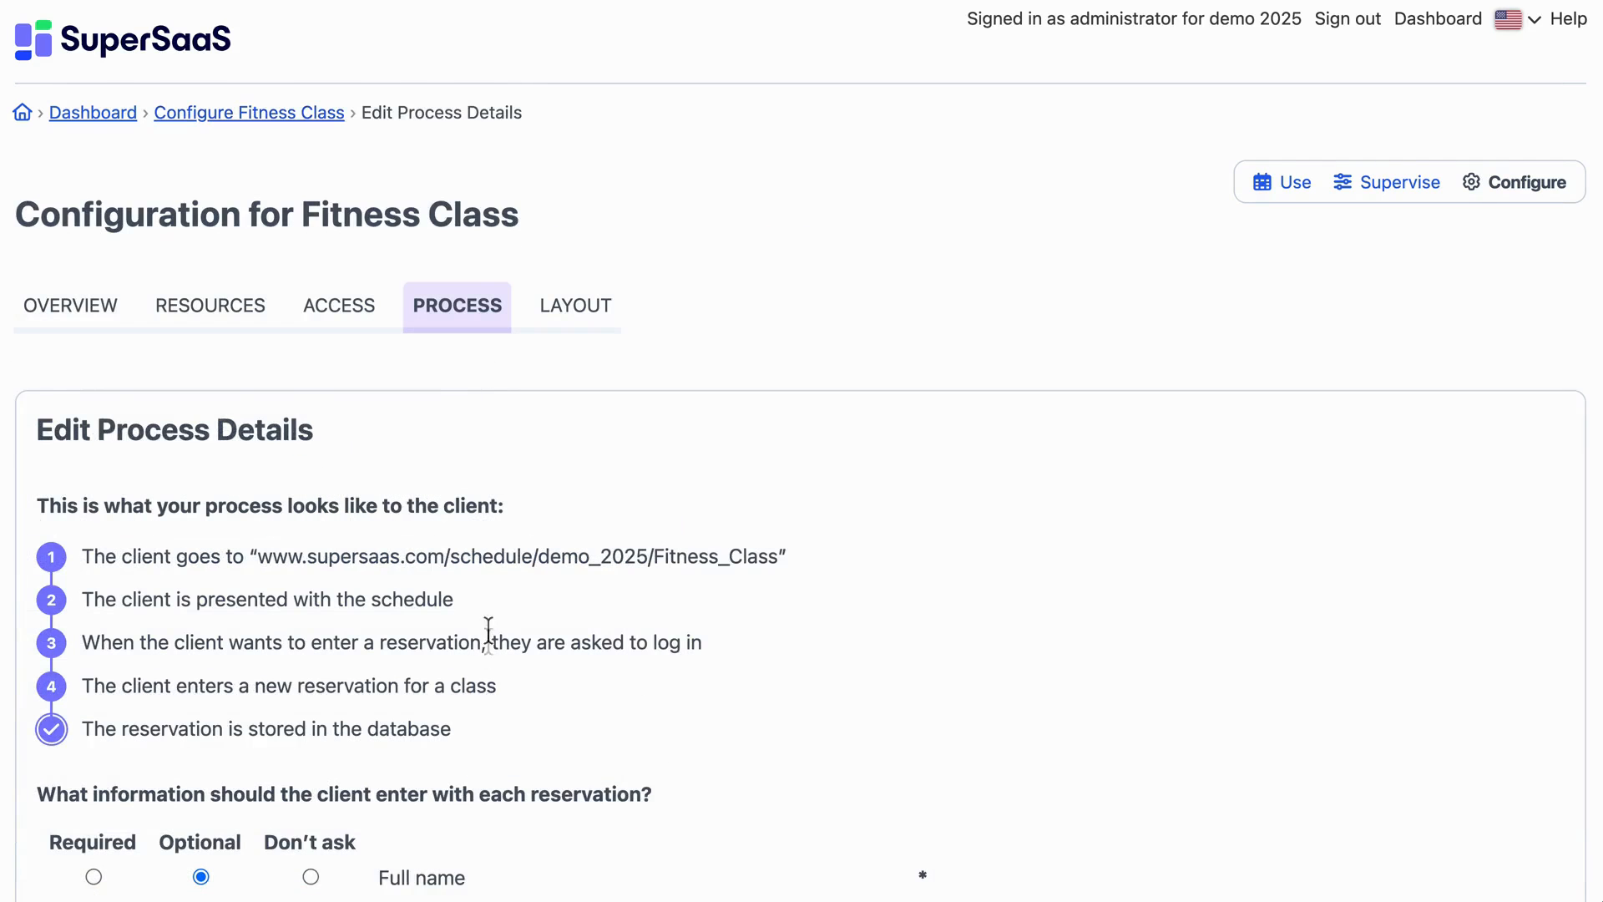
scroll(489, 633, "down", 9)
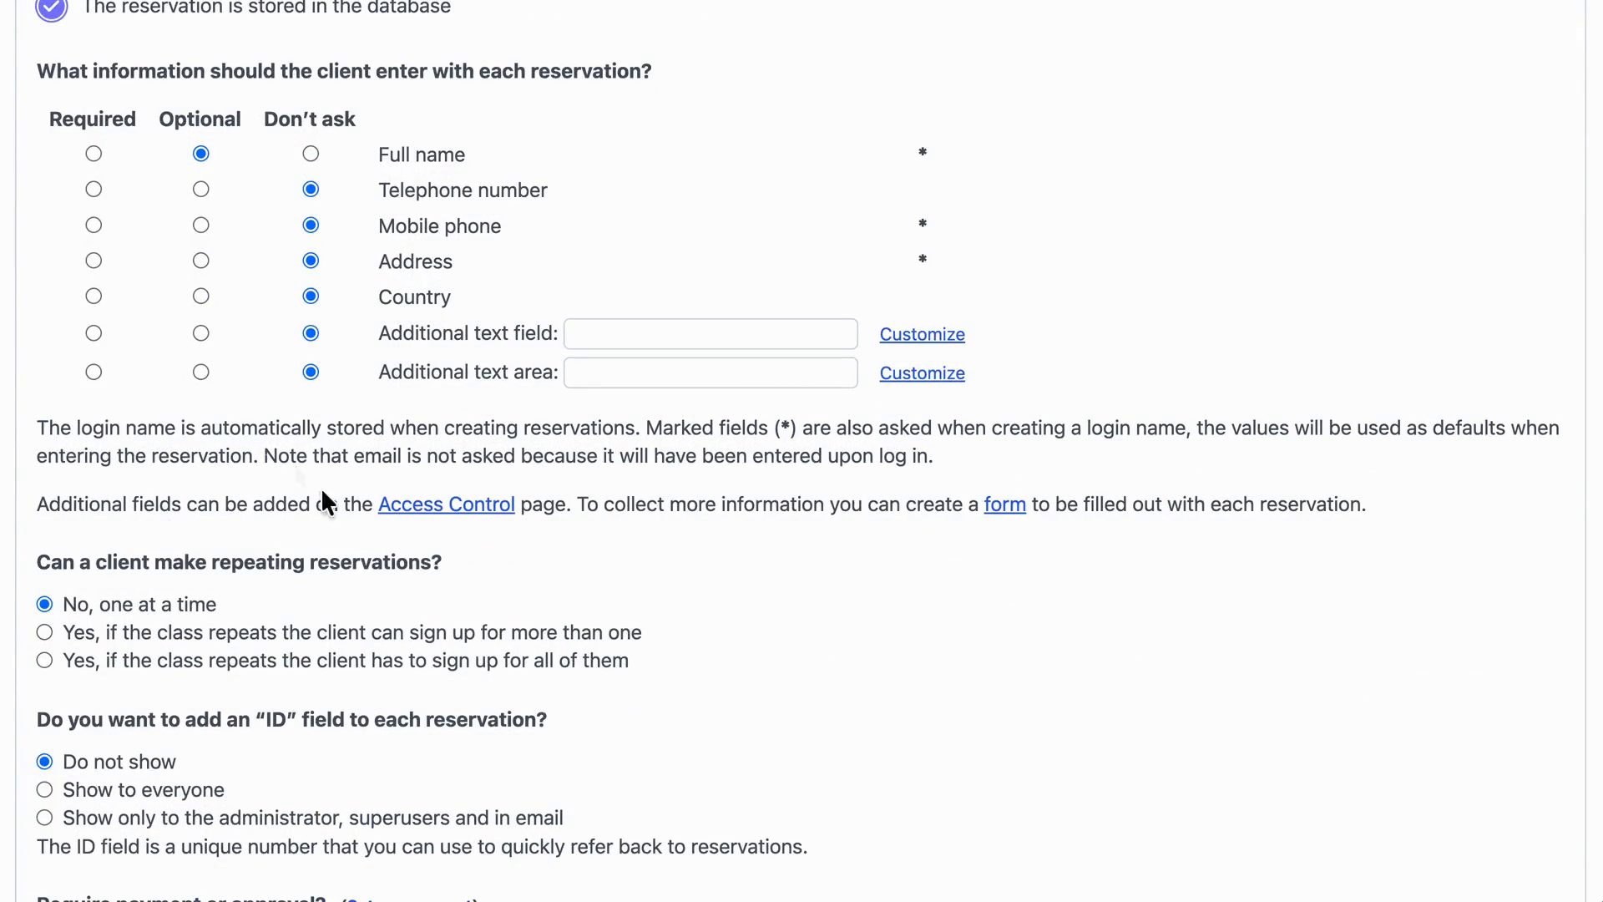
left_click(92, 151)
- Check the payment, online meeting, email confirmation, reminder and advance-limit options, and save the process settings
scroll(382, 610, "down", 4)
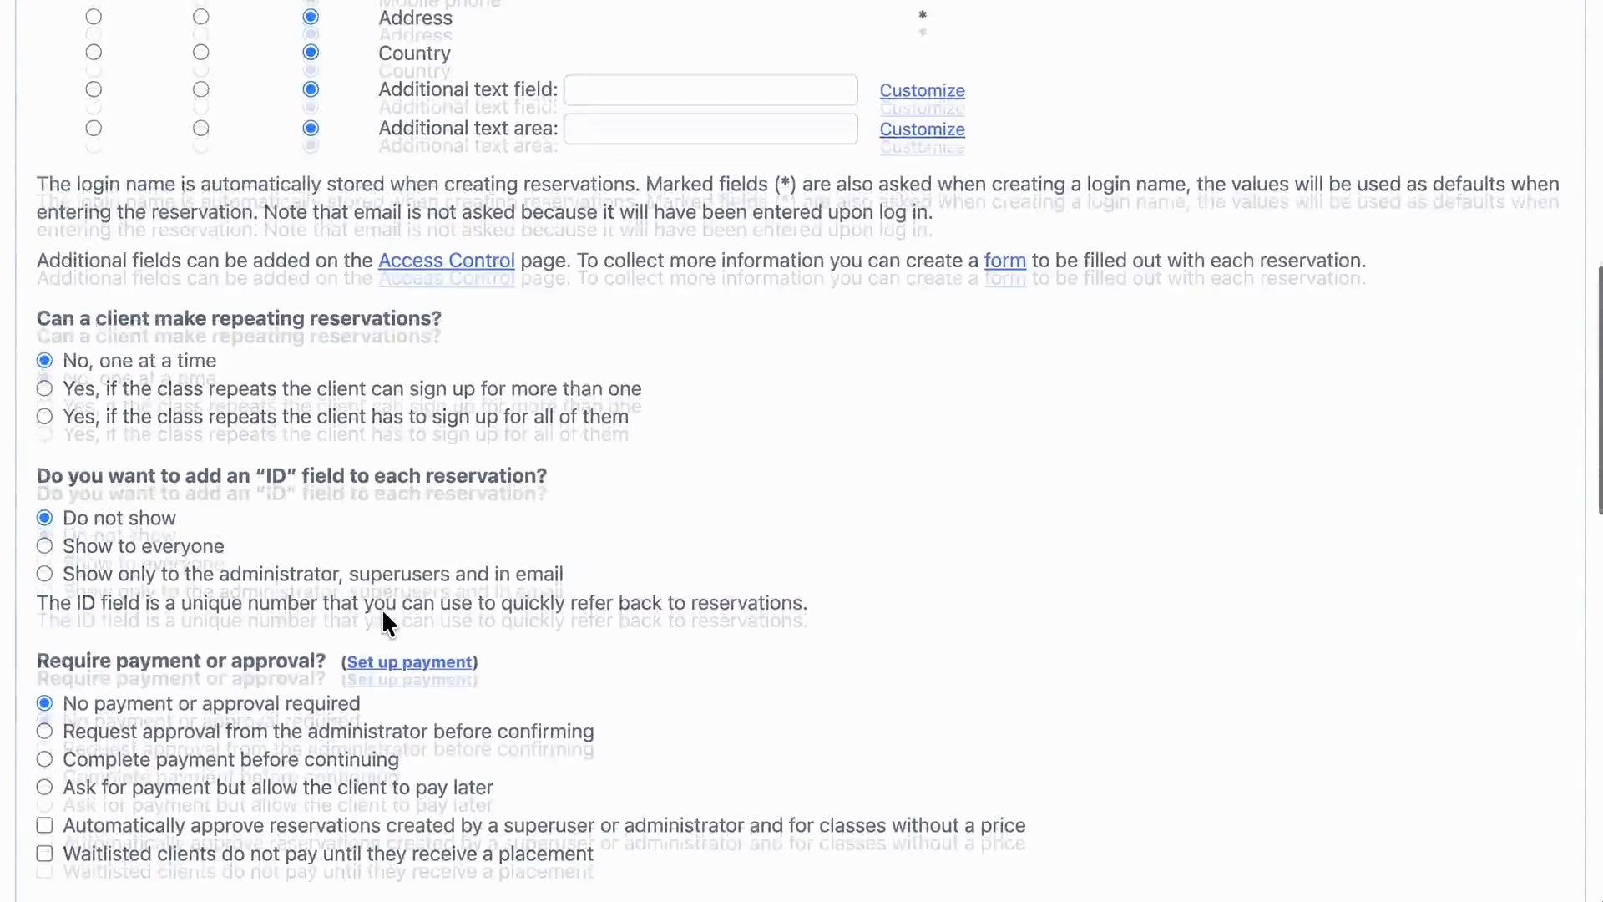
scroll(383, 614, "down", 5)
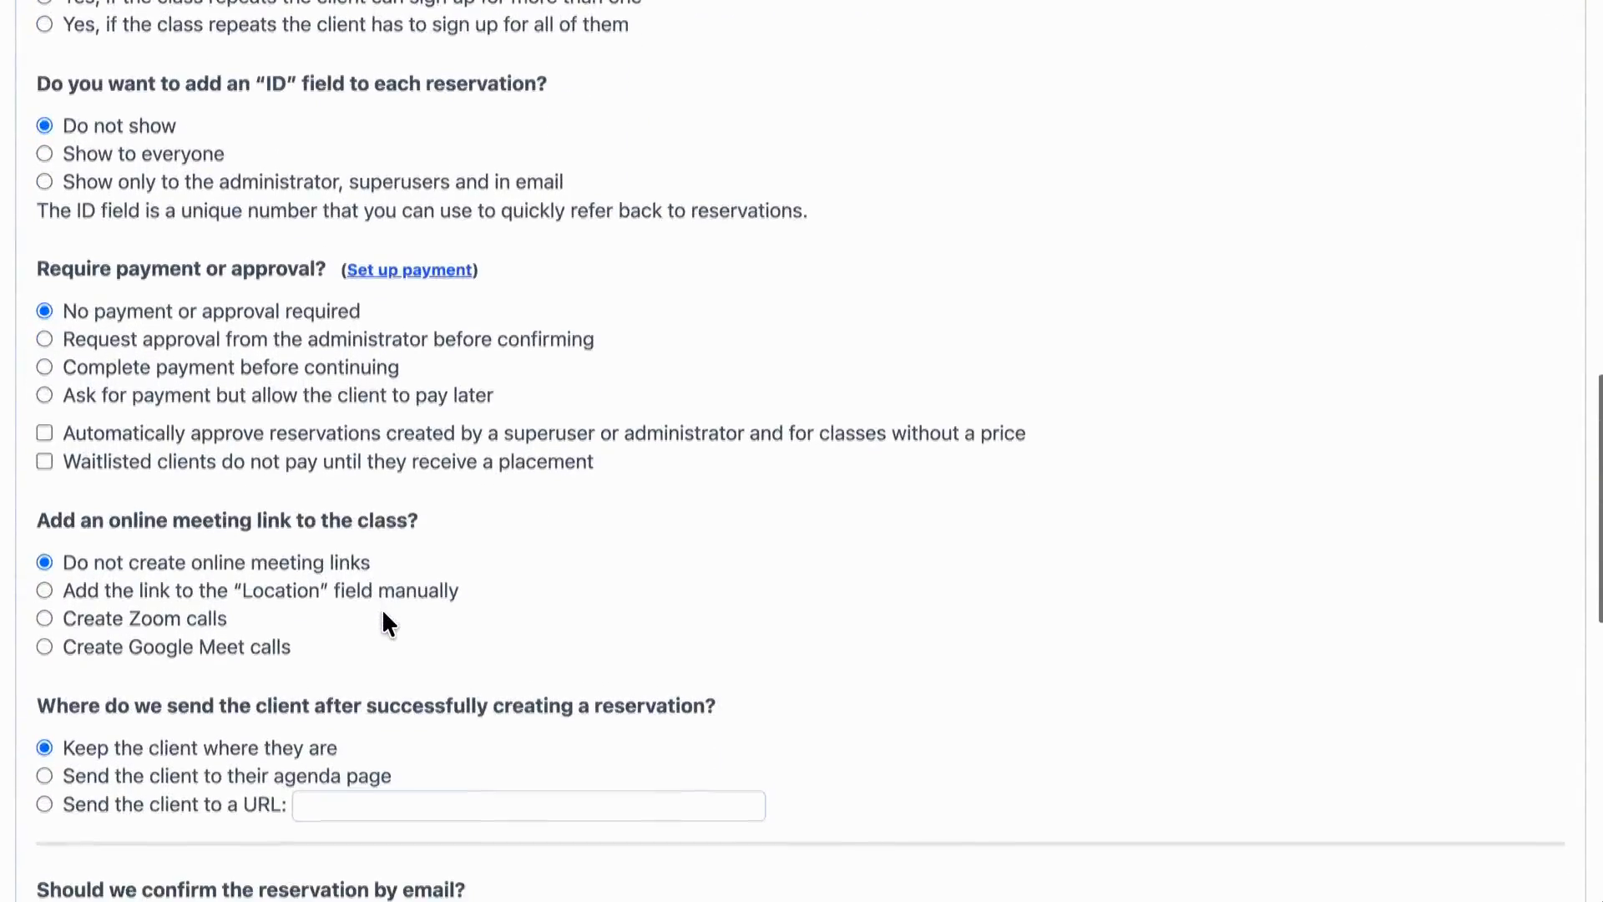
scroll(383, 614, "down", 2)
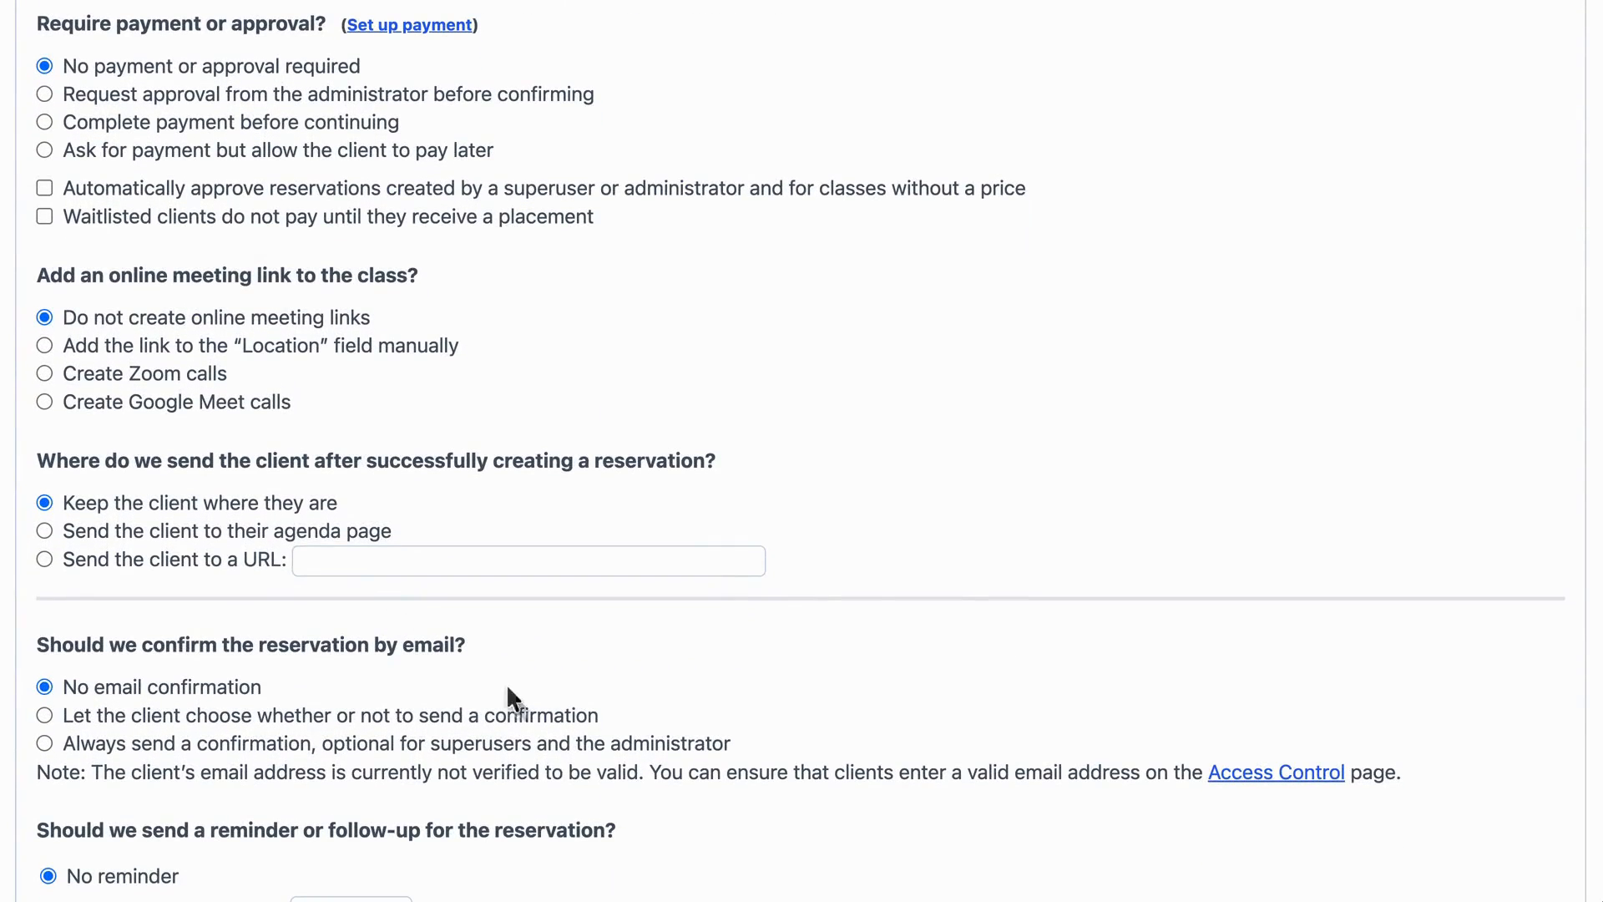
scroll(633, 793, "down", 2)
scroll(631, 786, "down", 5)
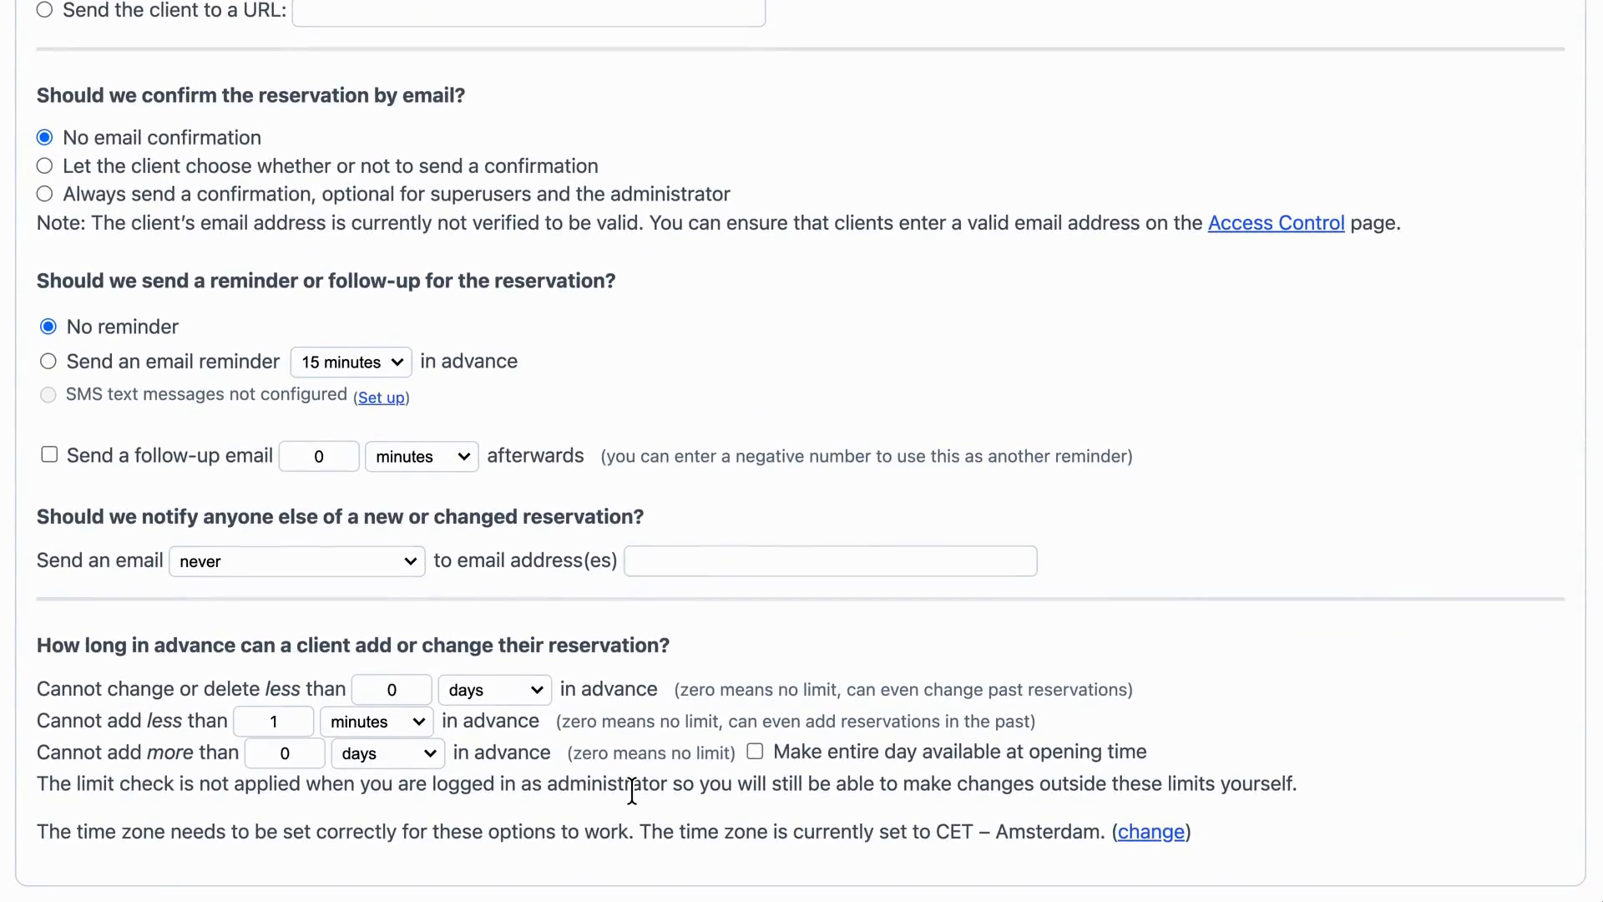
scroll(632, 791, "down", 3)
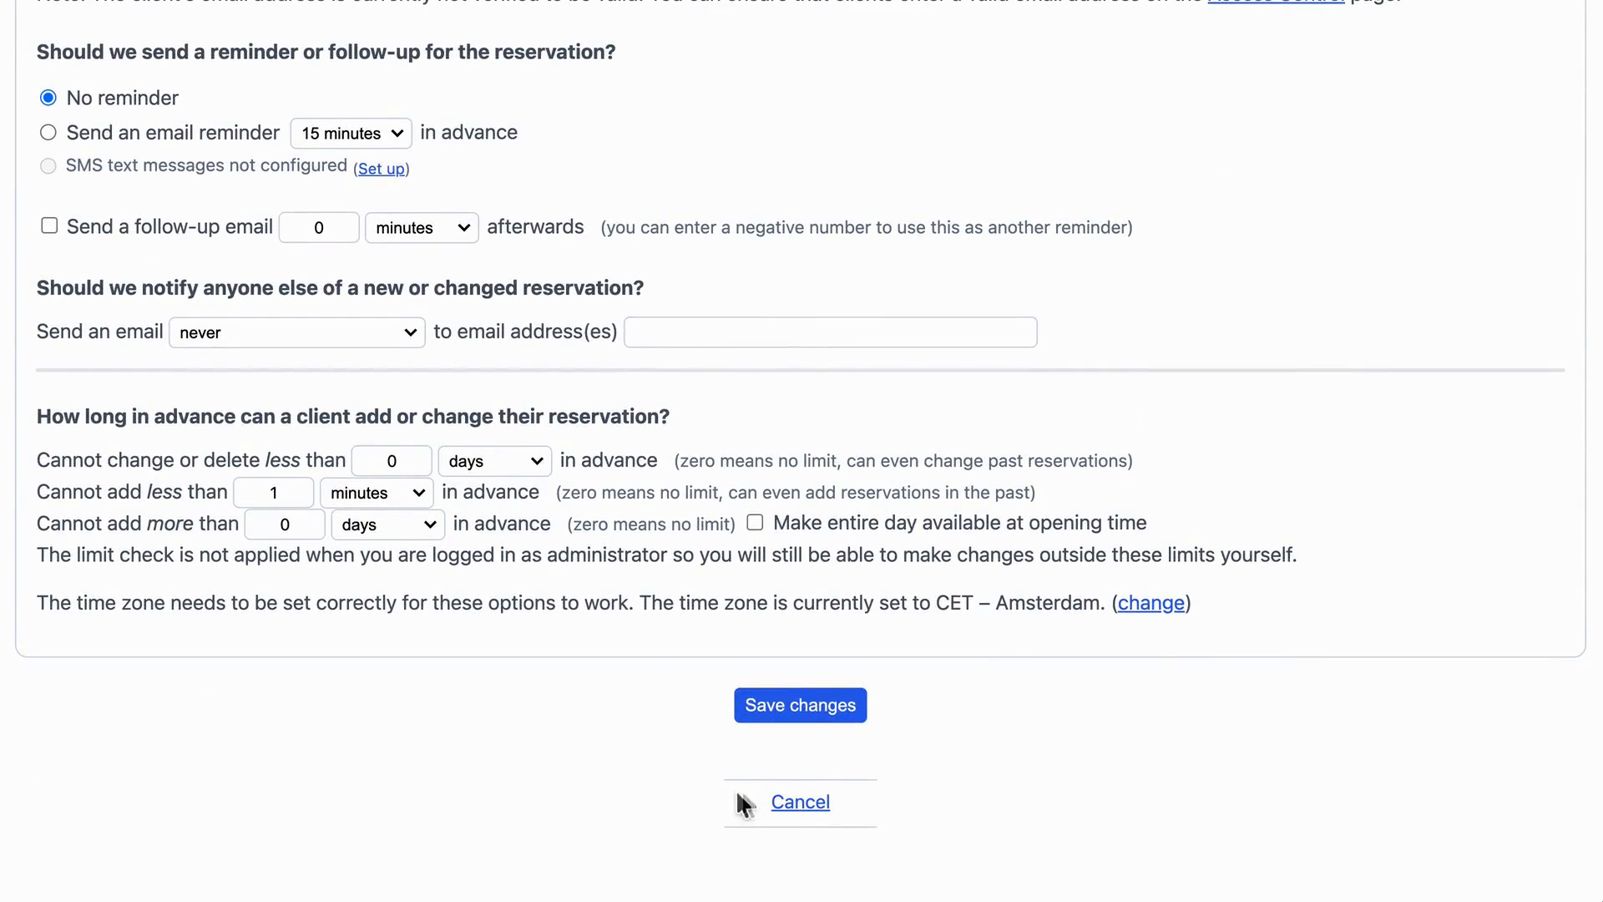
left_click(797, 708)
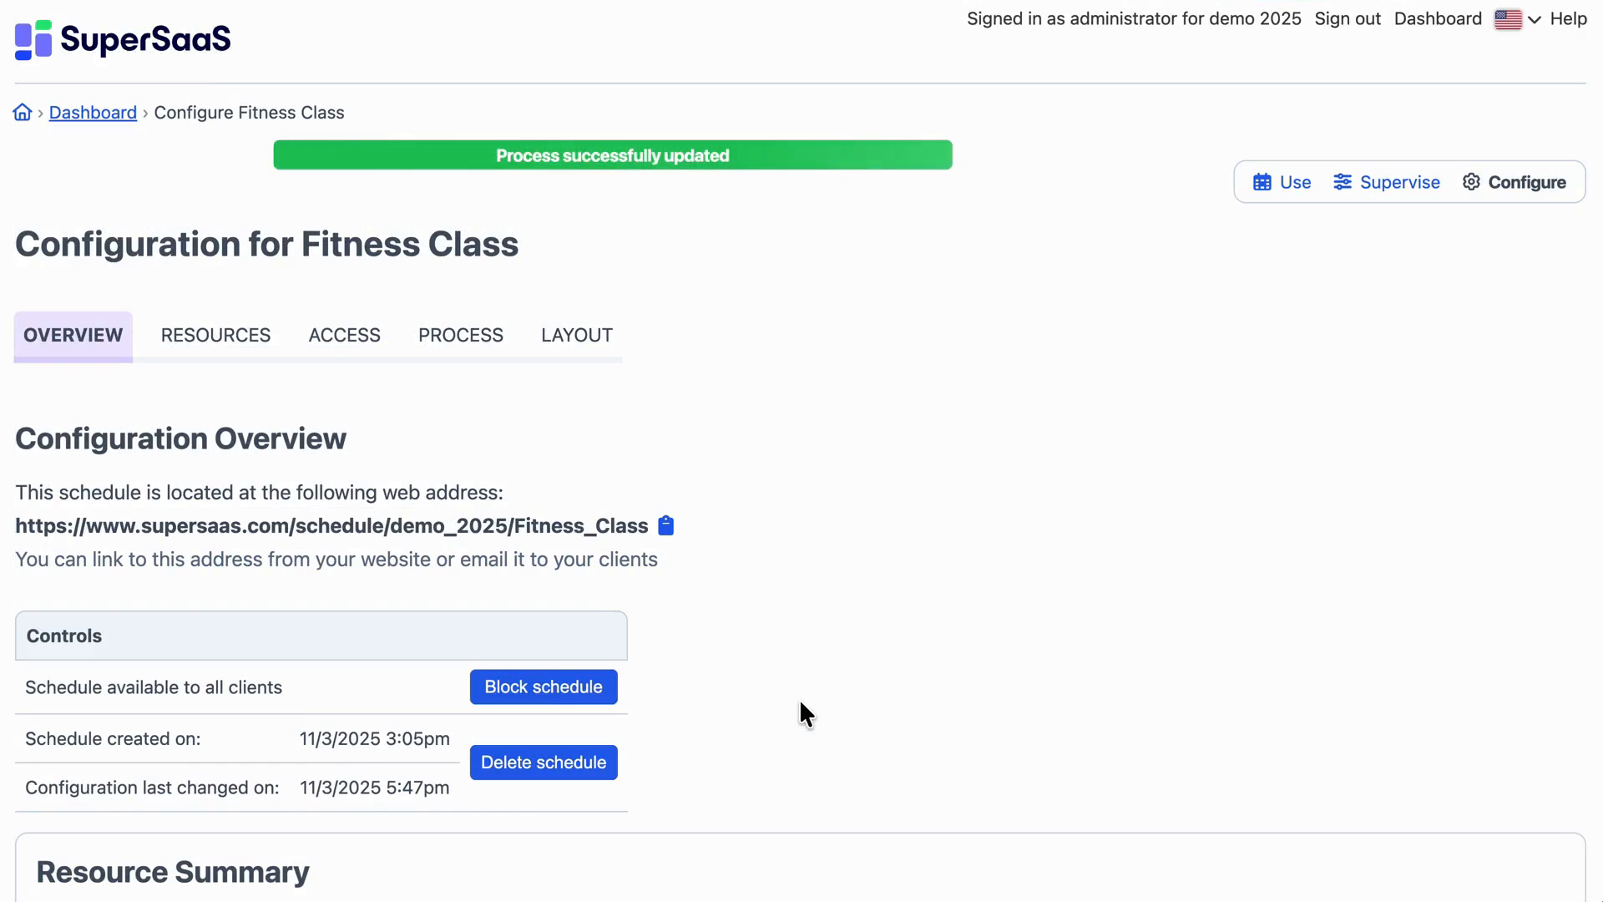
- Examine the Fitness Class layout settings, including visible hours, list fields, available views and custom messages
left_click(571, 338)
scroll(589, 649, "down", 7)
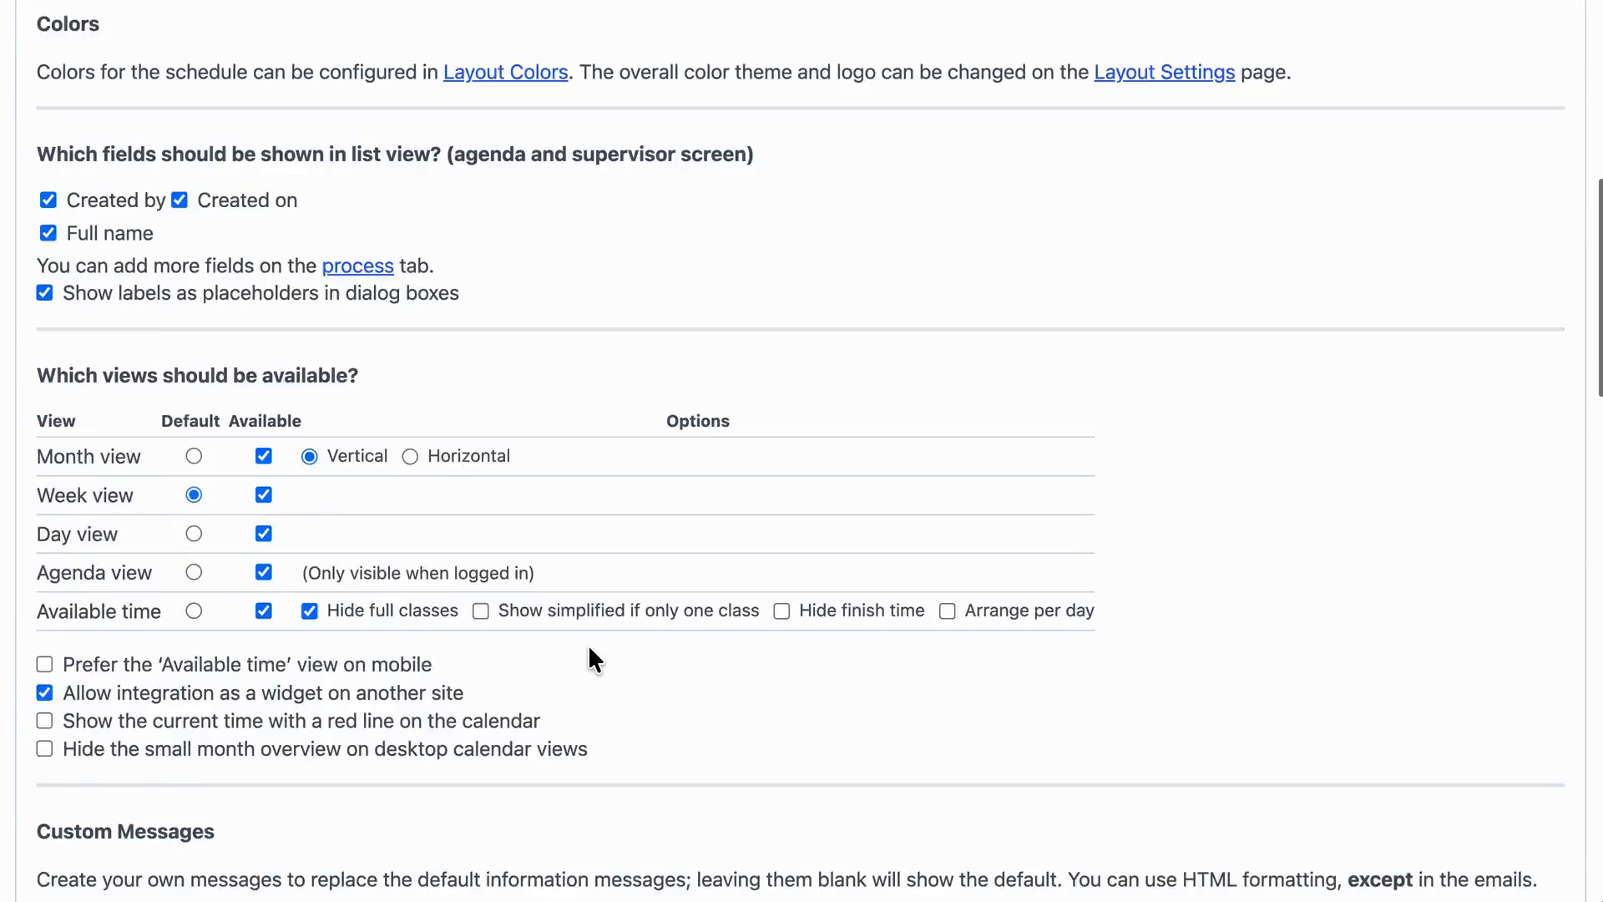
scroll(589, 652, "down", 6)
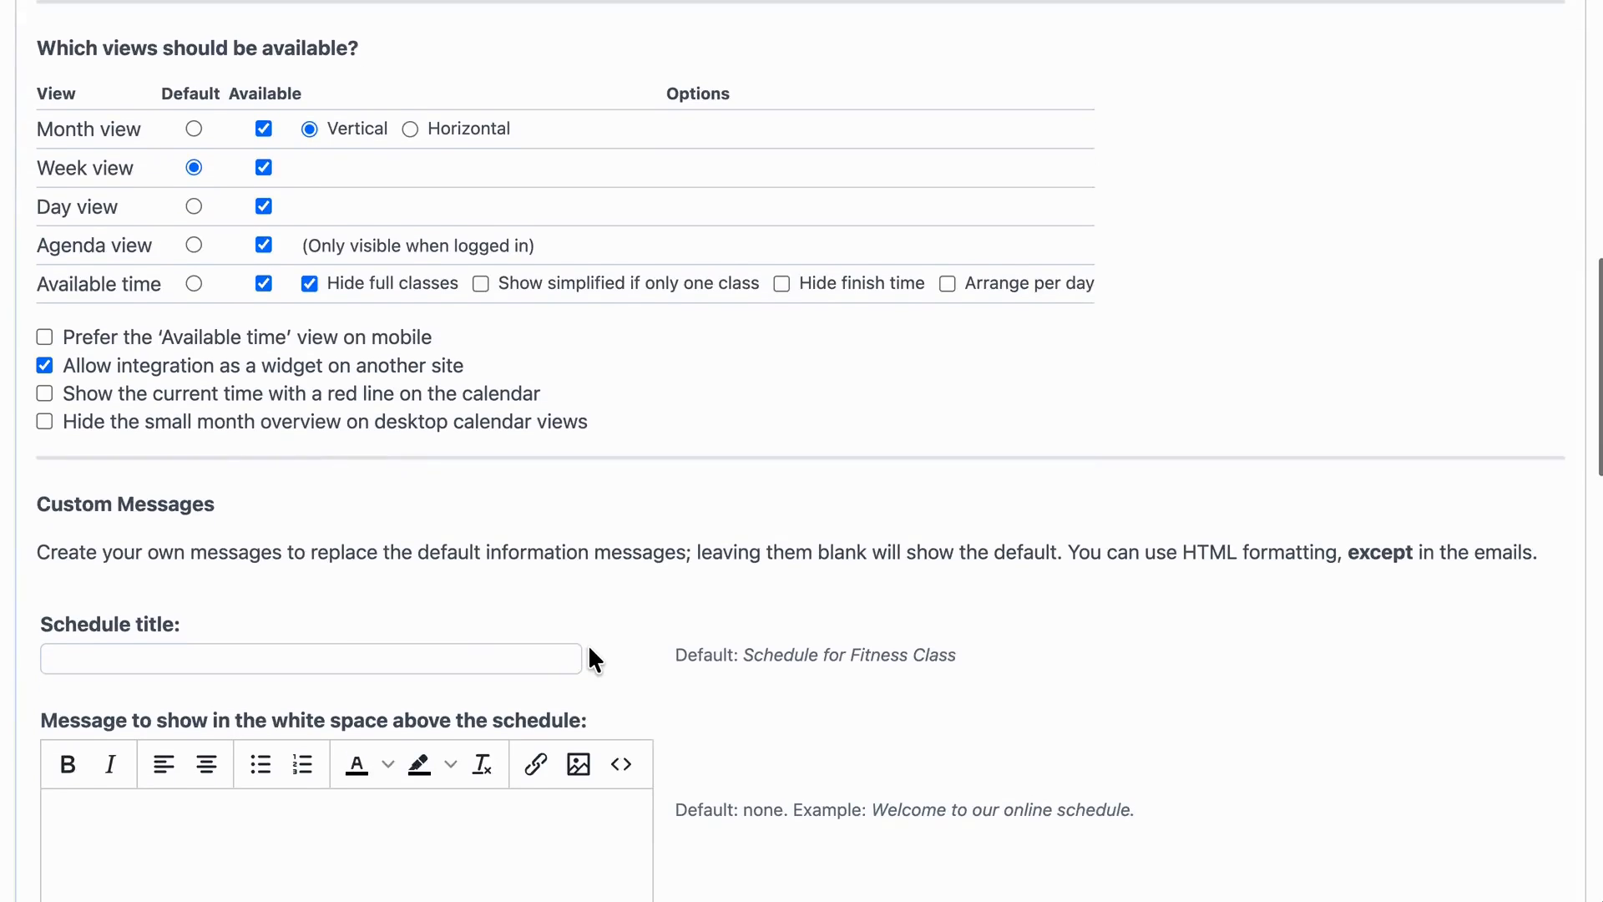
scroll(588, 644, "down", 2)
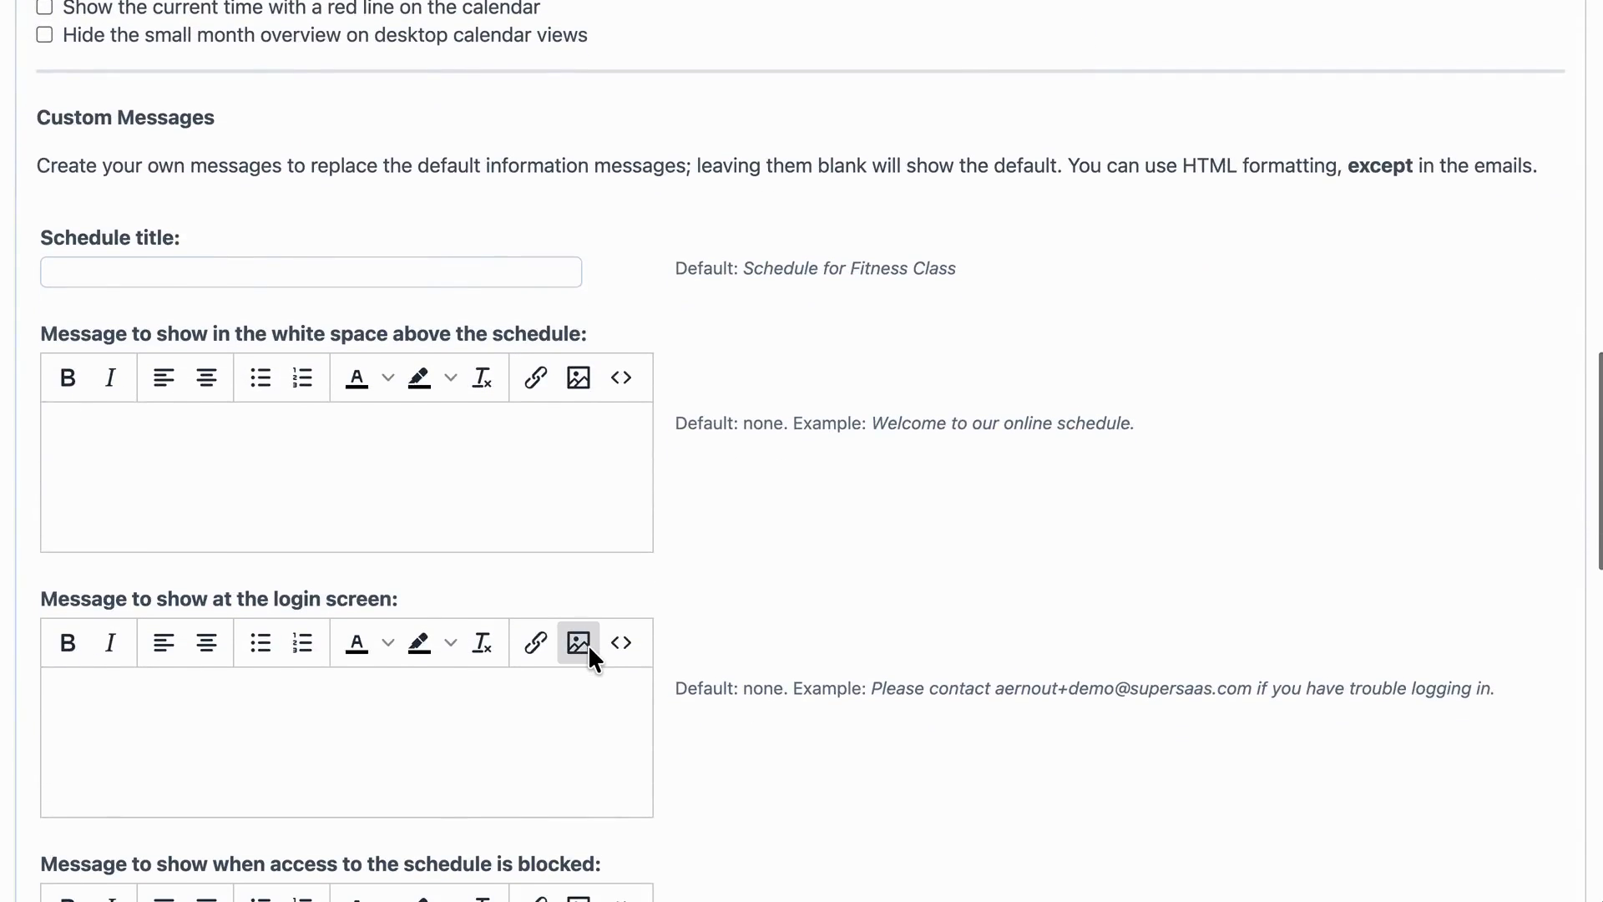
scroll(588, 644, "down", 1)
scroll(590, 649, "up", 11)
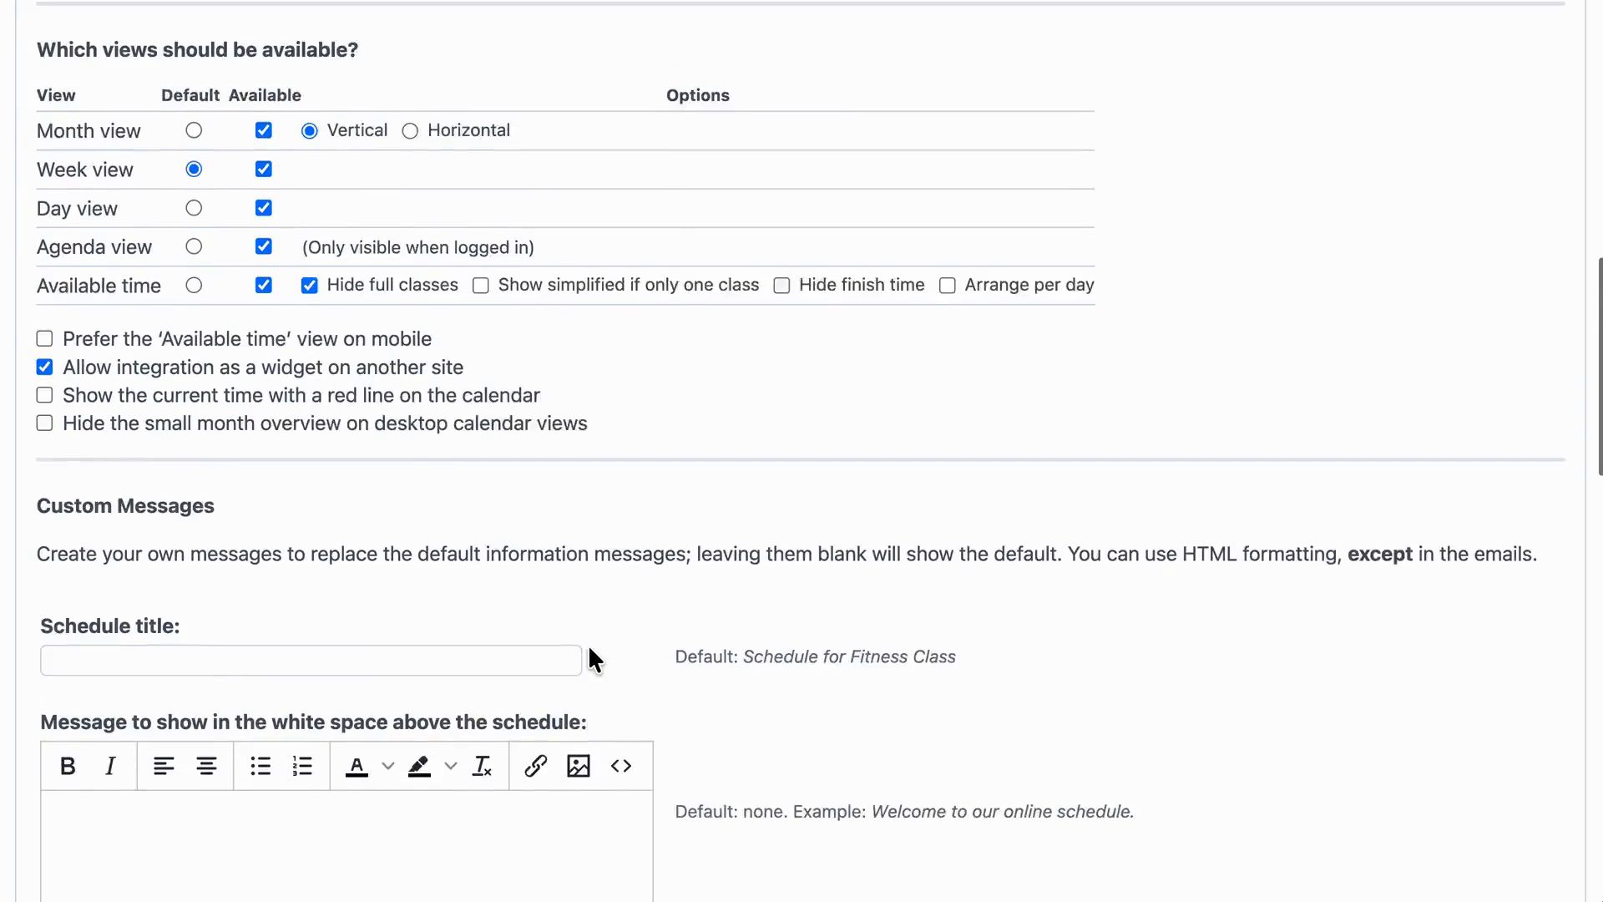
scroll(588, 649, "up", 2)
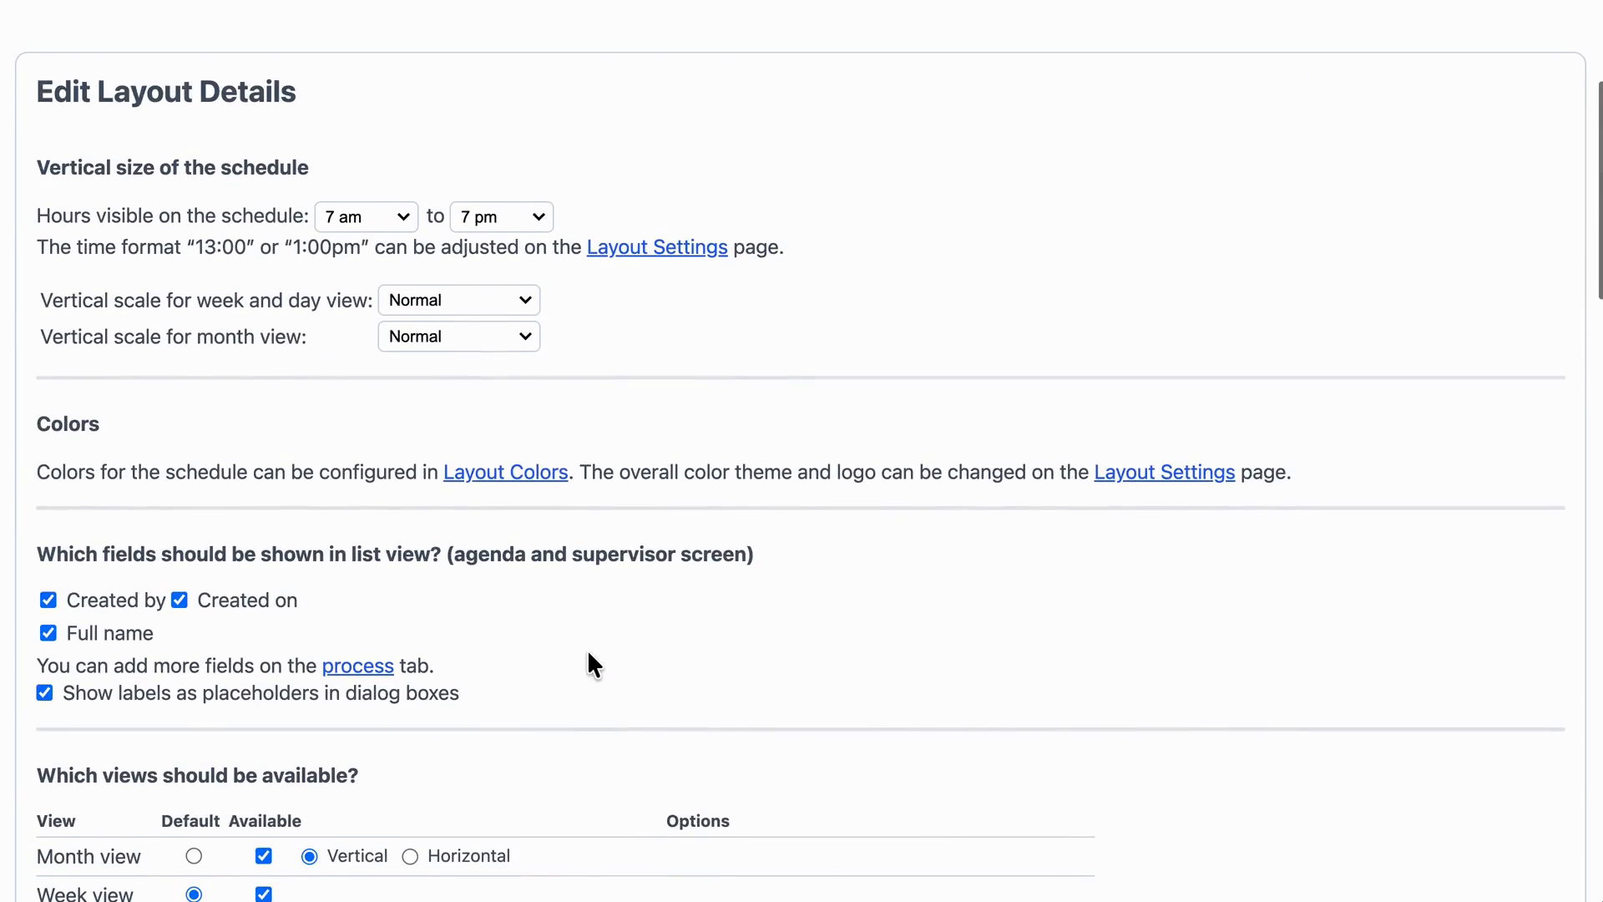
- Try the red and green calendar themes with a green default class color, and cancel the layout color changes
left_click(505, 473)
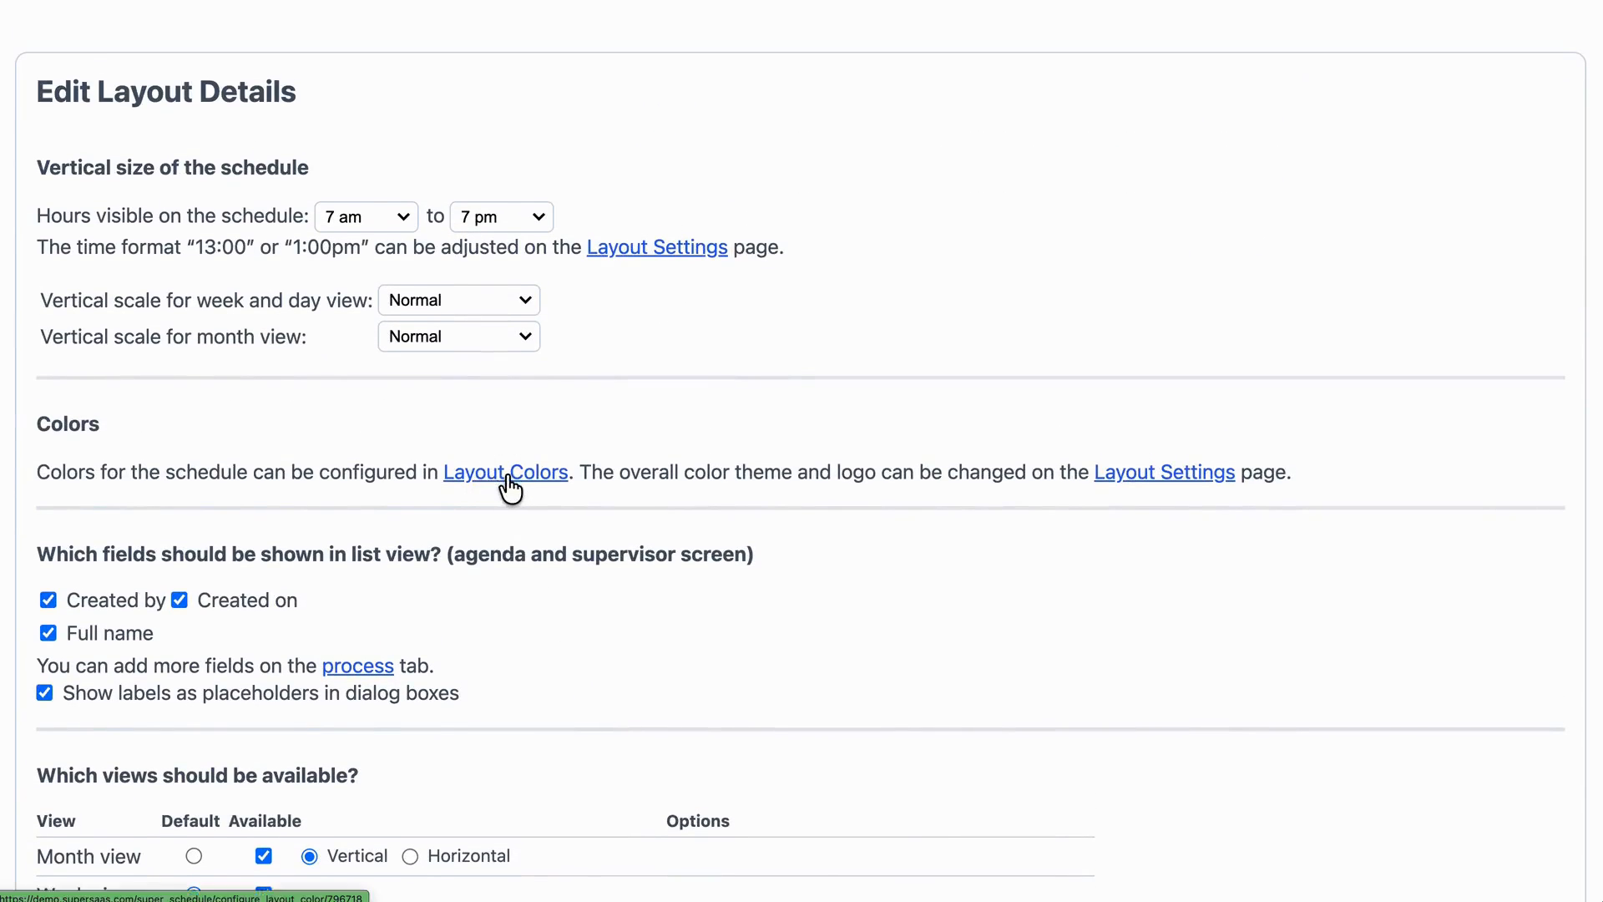
scroll(446, 628, "down", 5)
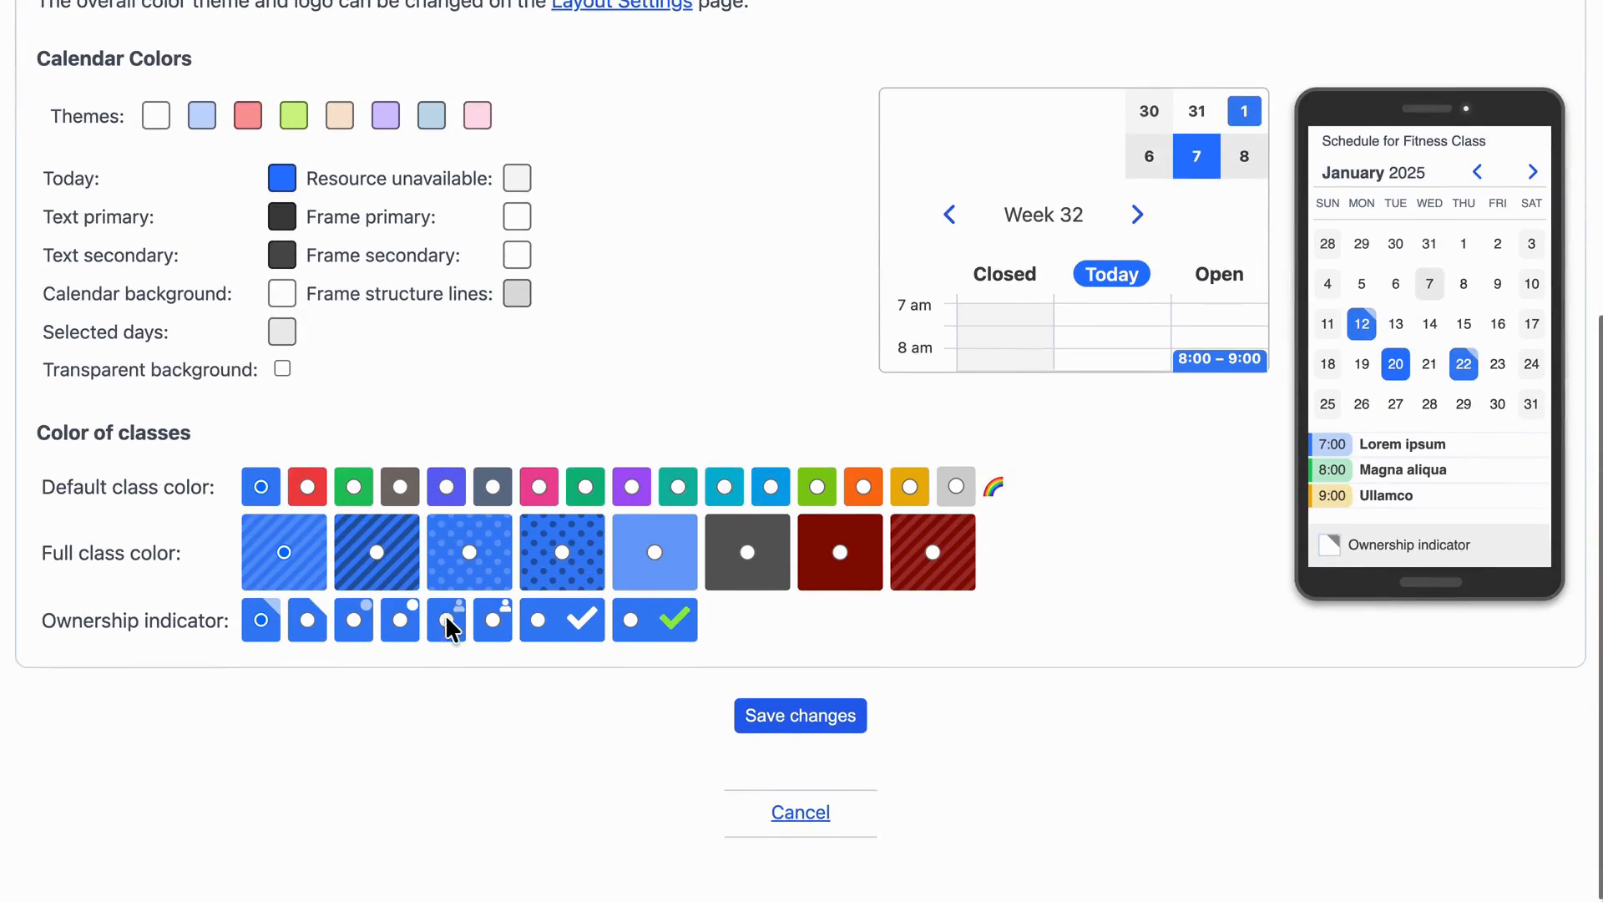
left_click(248, 113)
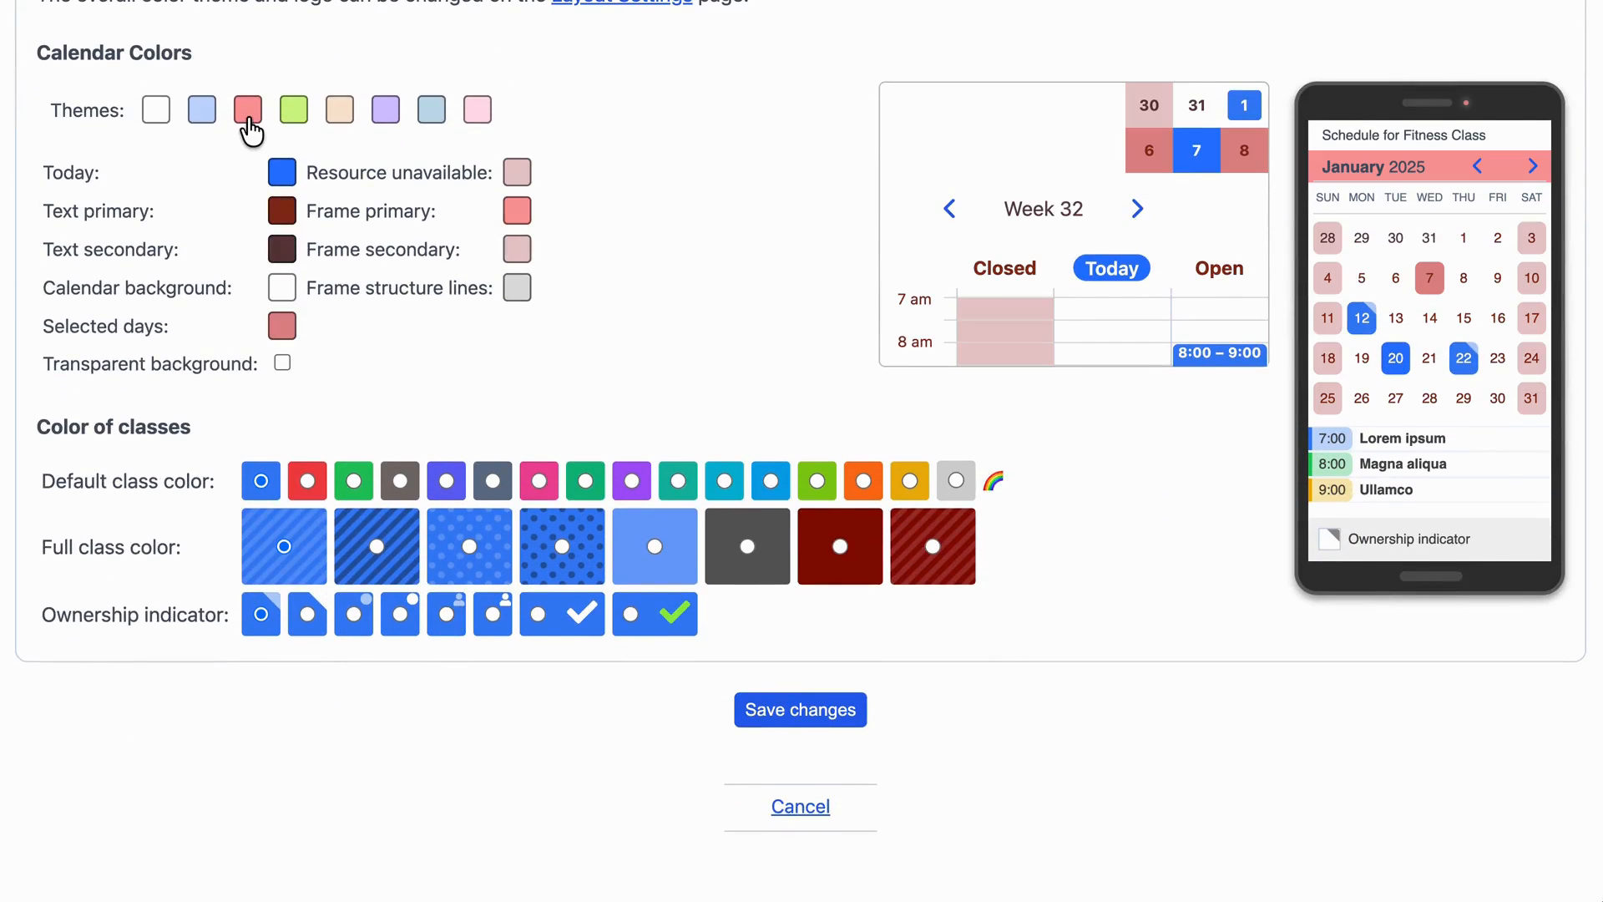
left_click(292, 112)
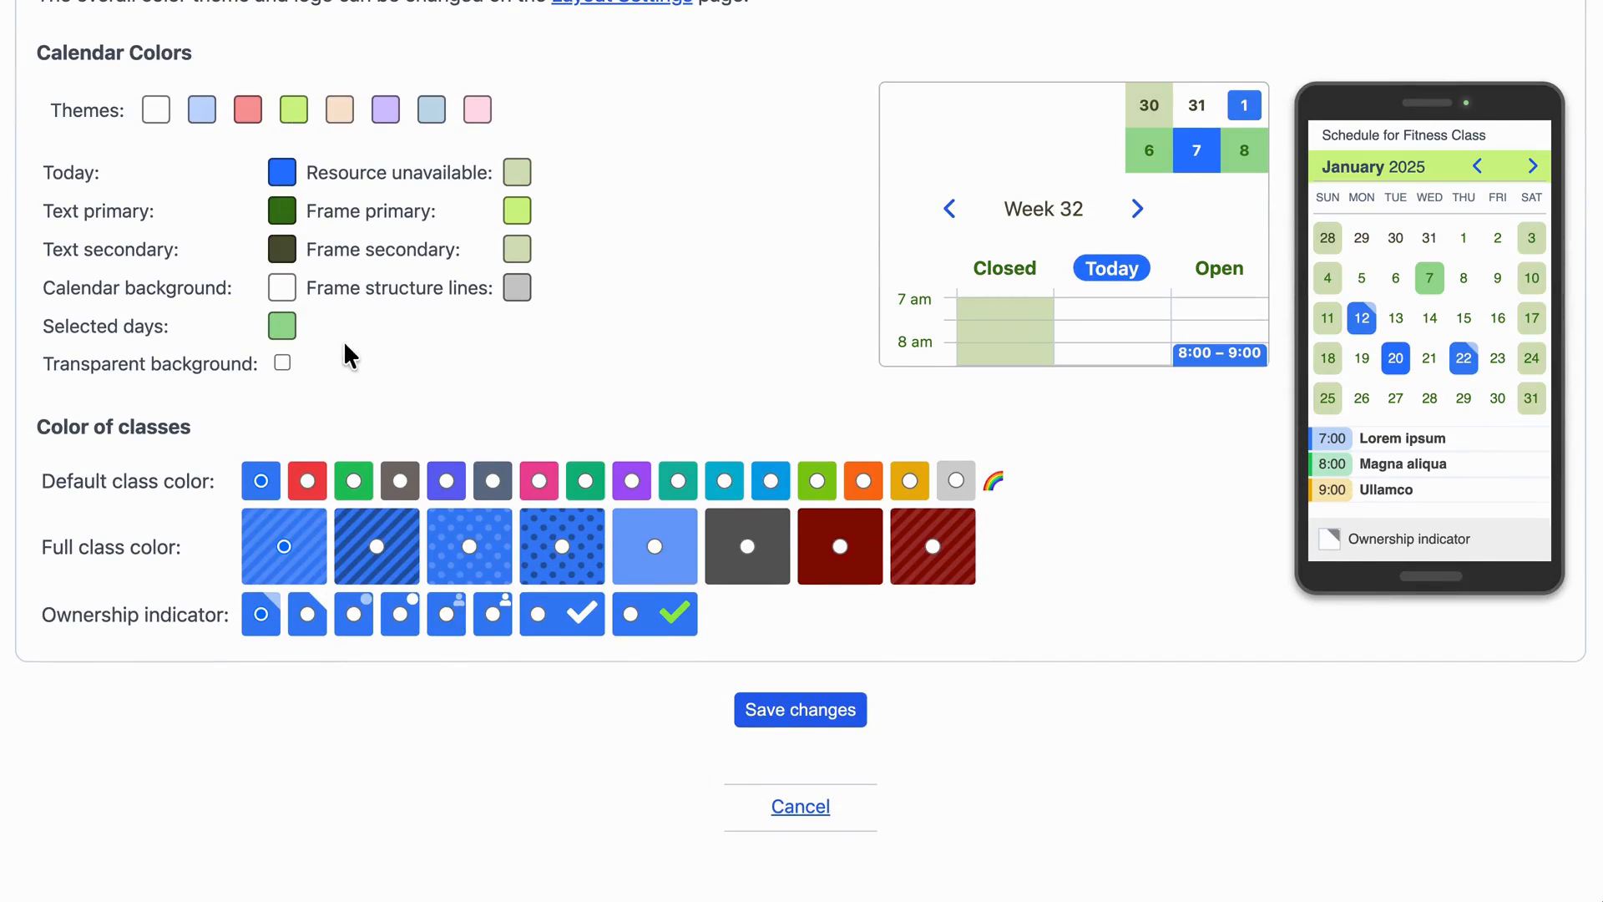
left_click(352, 482)
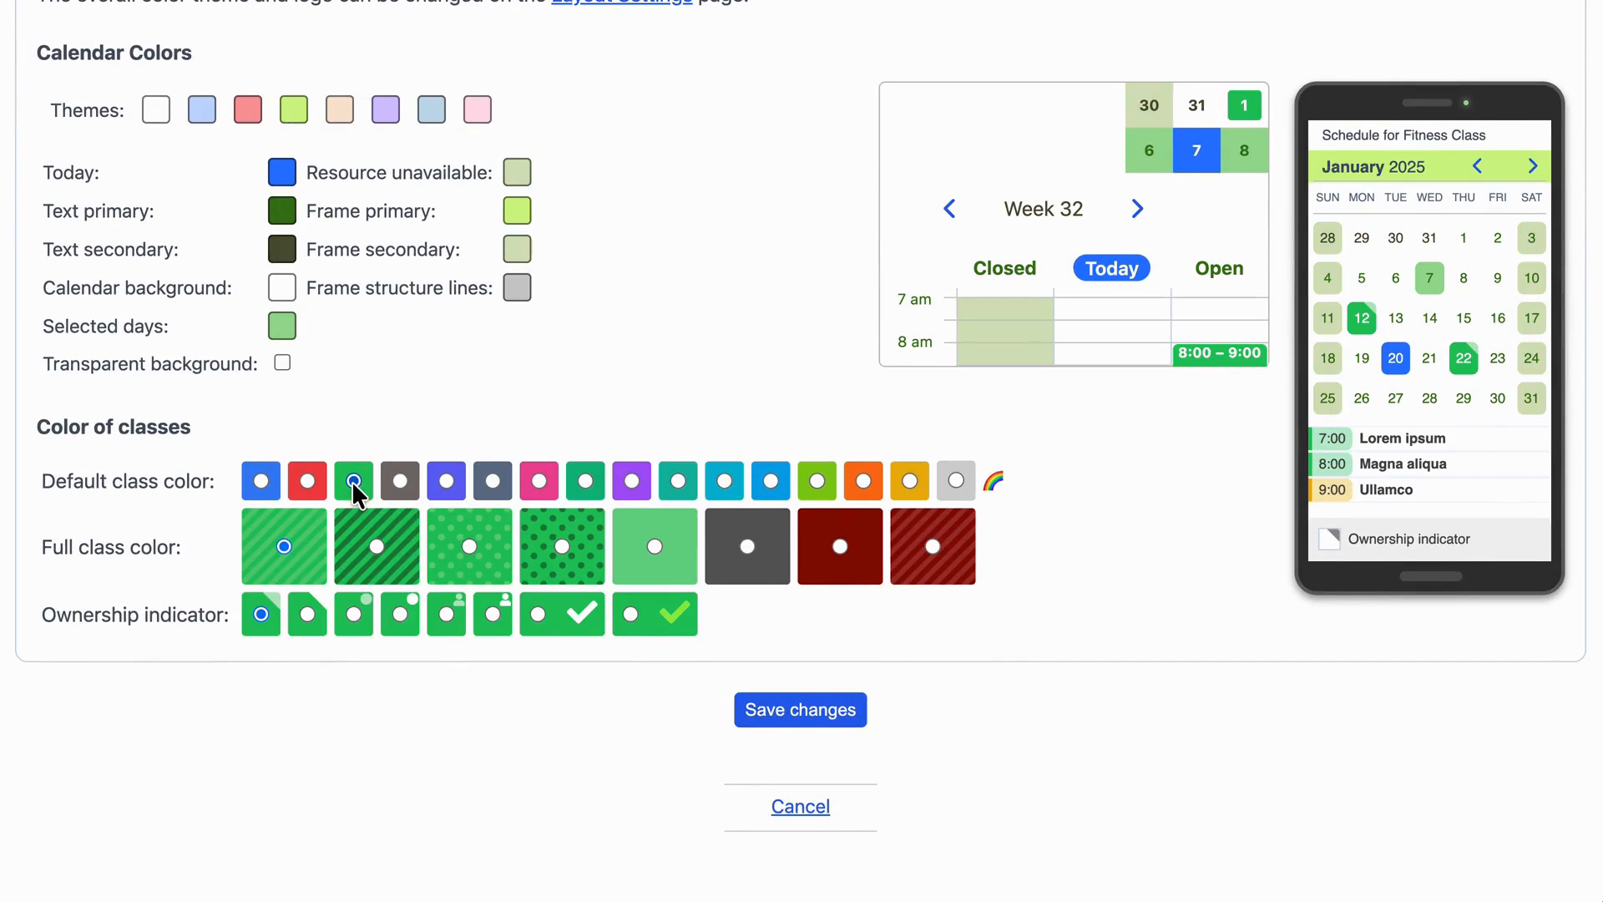
scroll(352, 482, "down", 1)
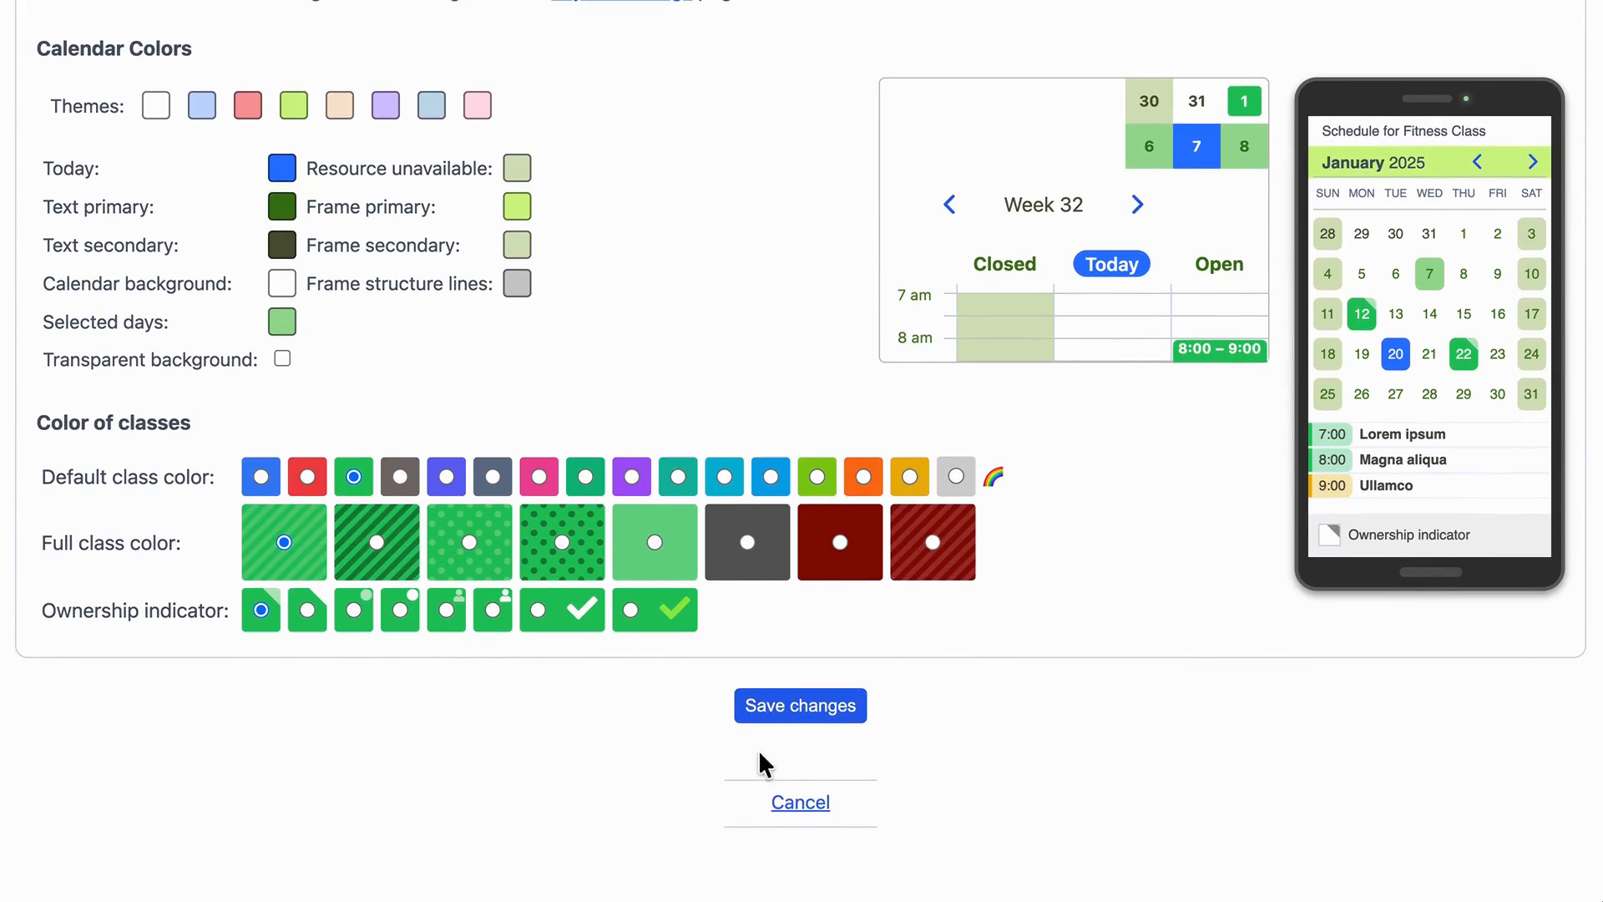
left_click(798, 800)
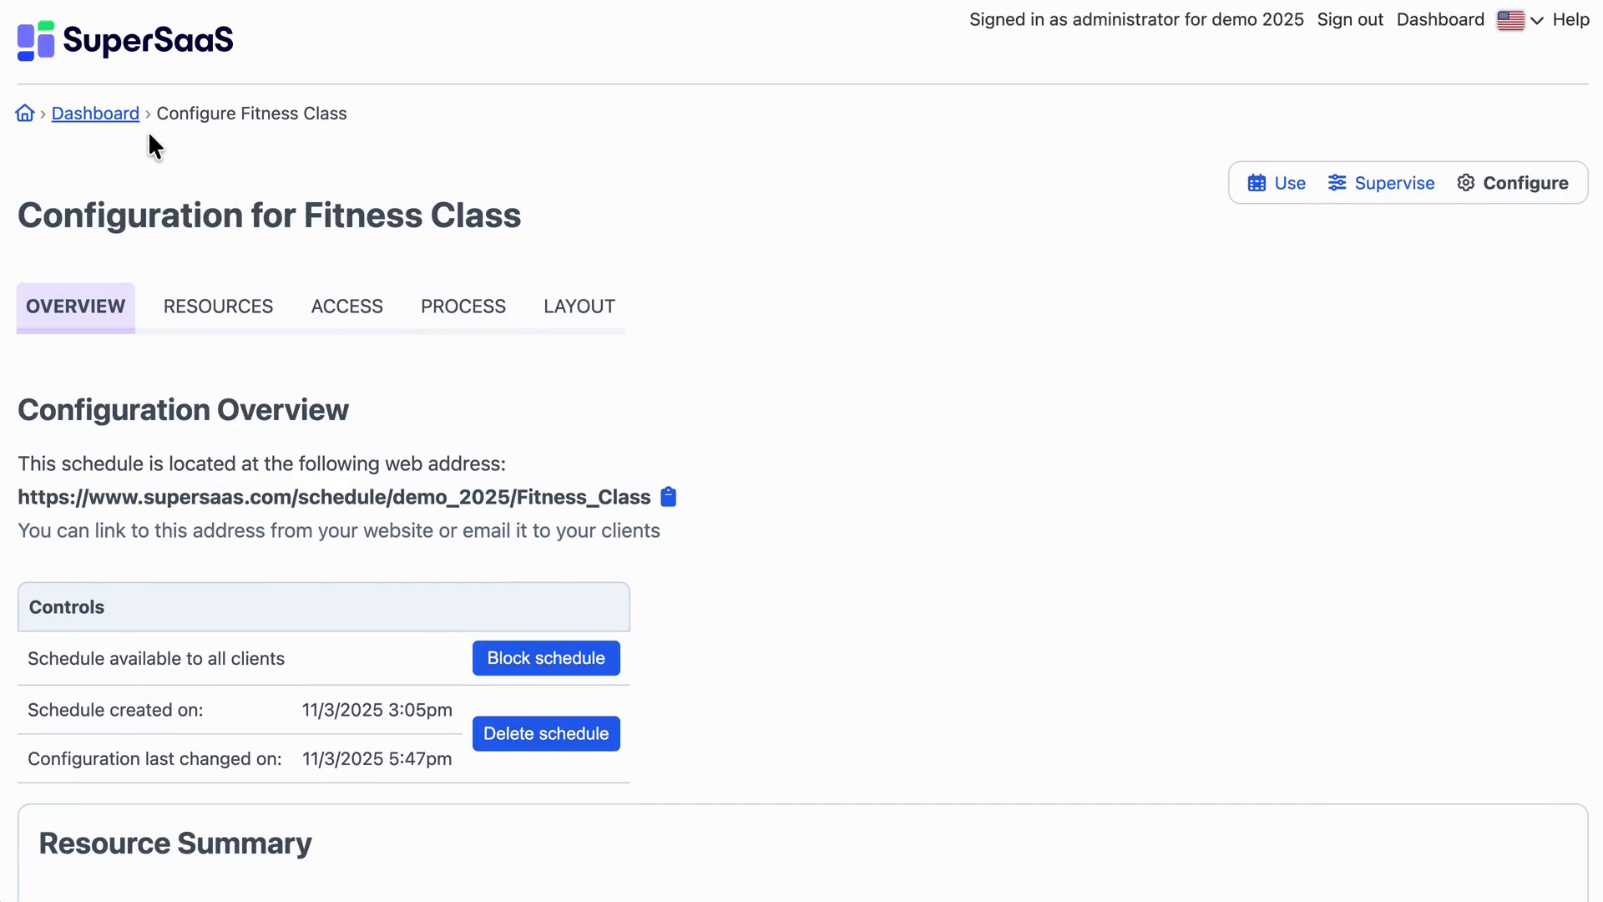
- Open the Booking widget integration from the dashboard's integrations and select the Fitness Class schedule for it
left_click(95, 122)
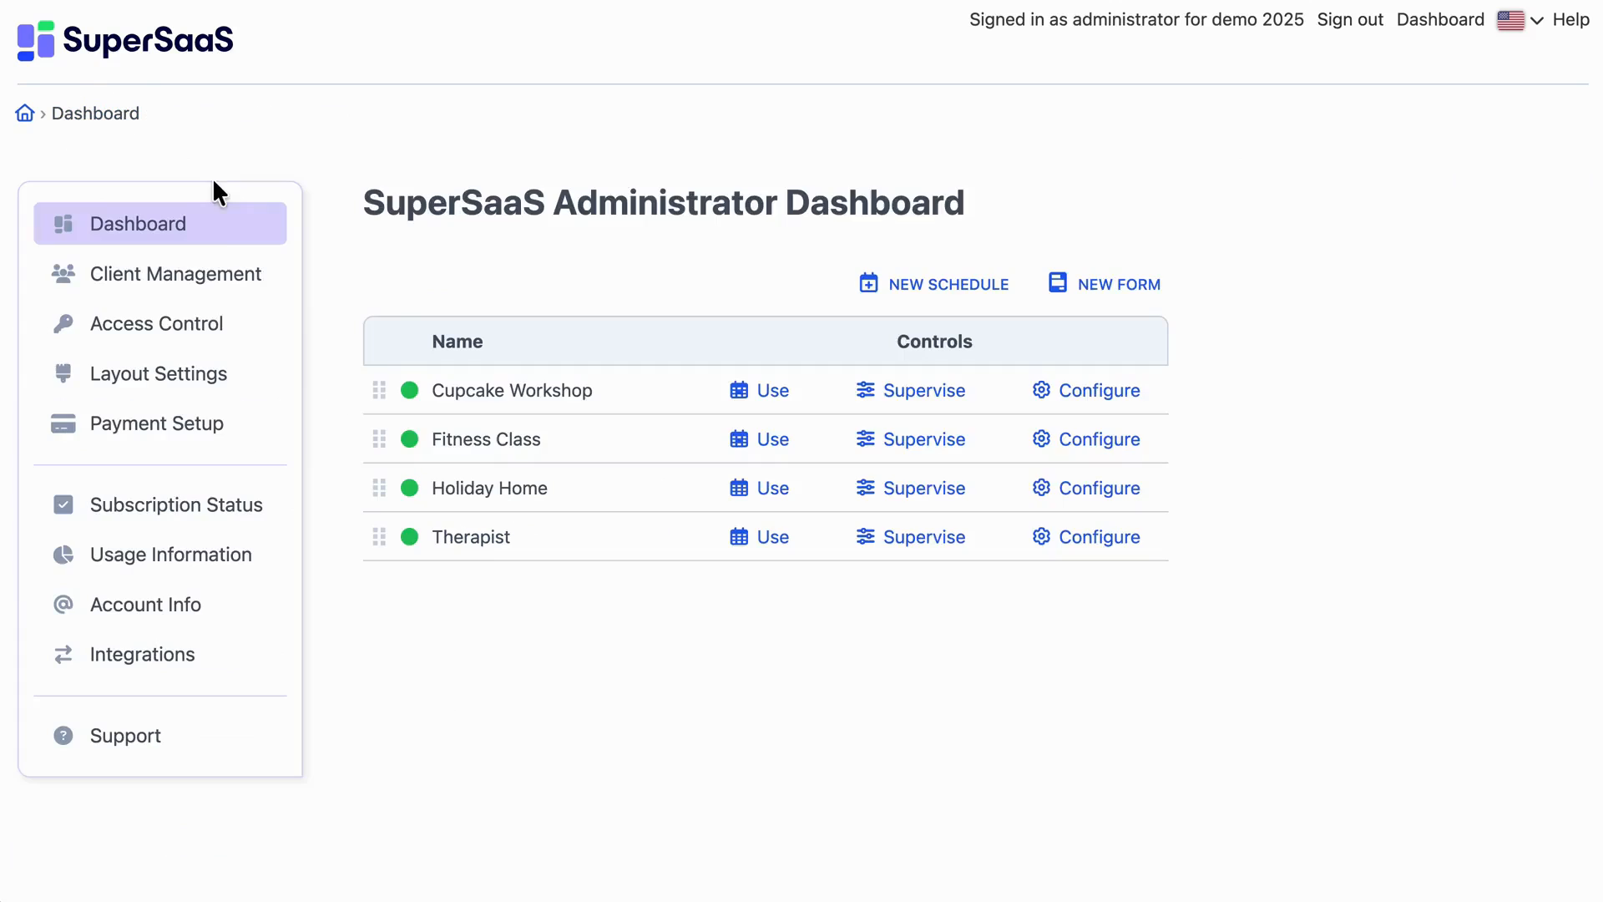
left_click(138, 660)
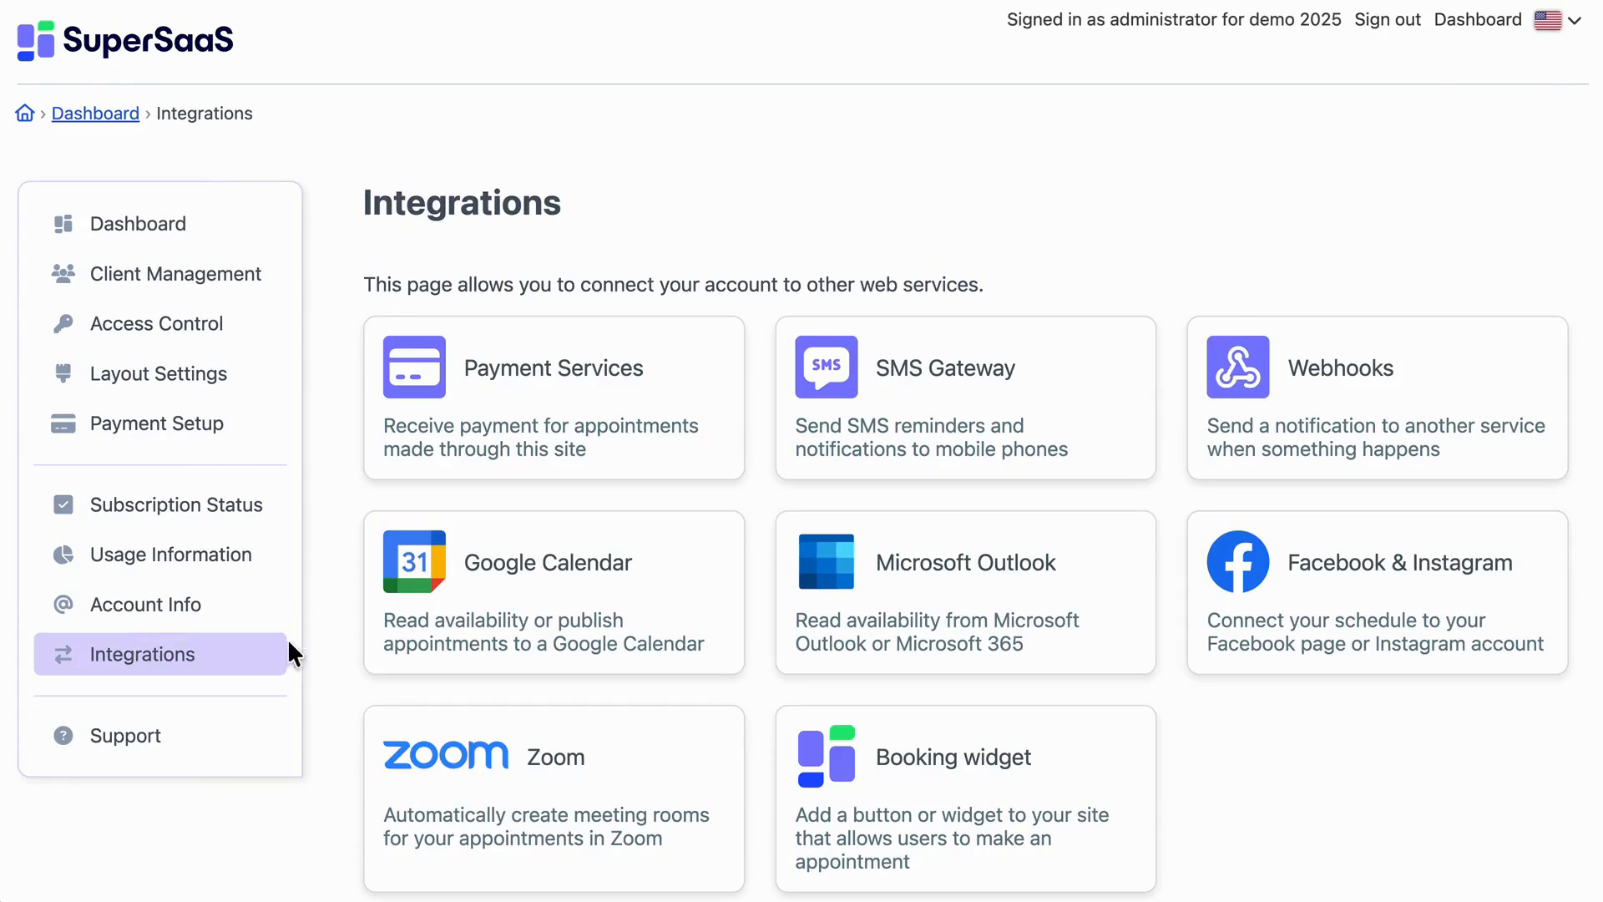
left_click(845, 764)
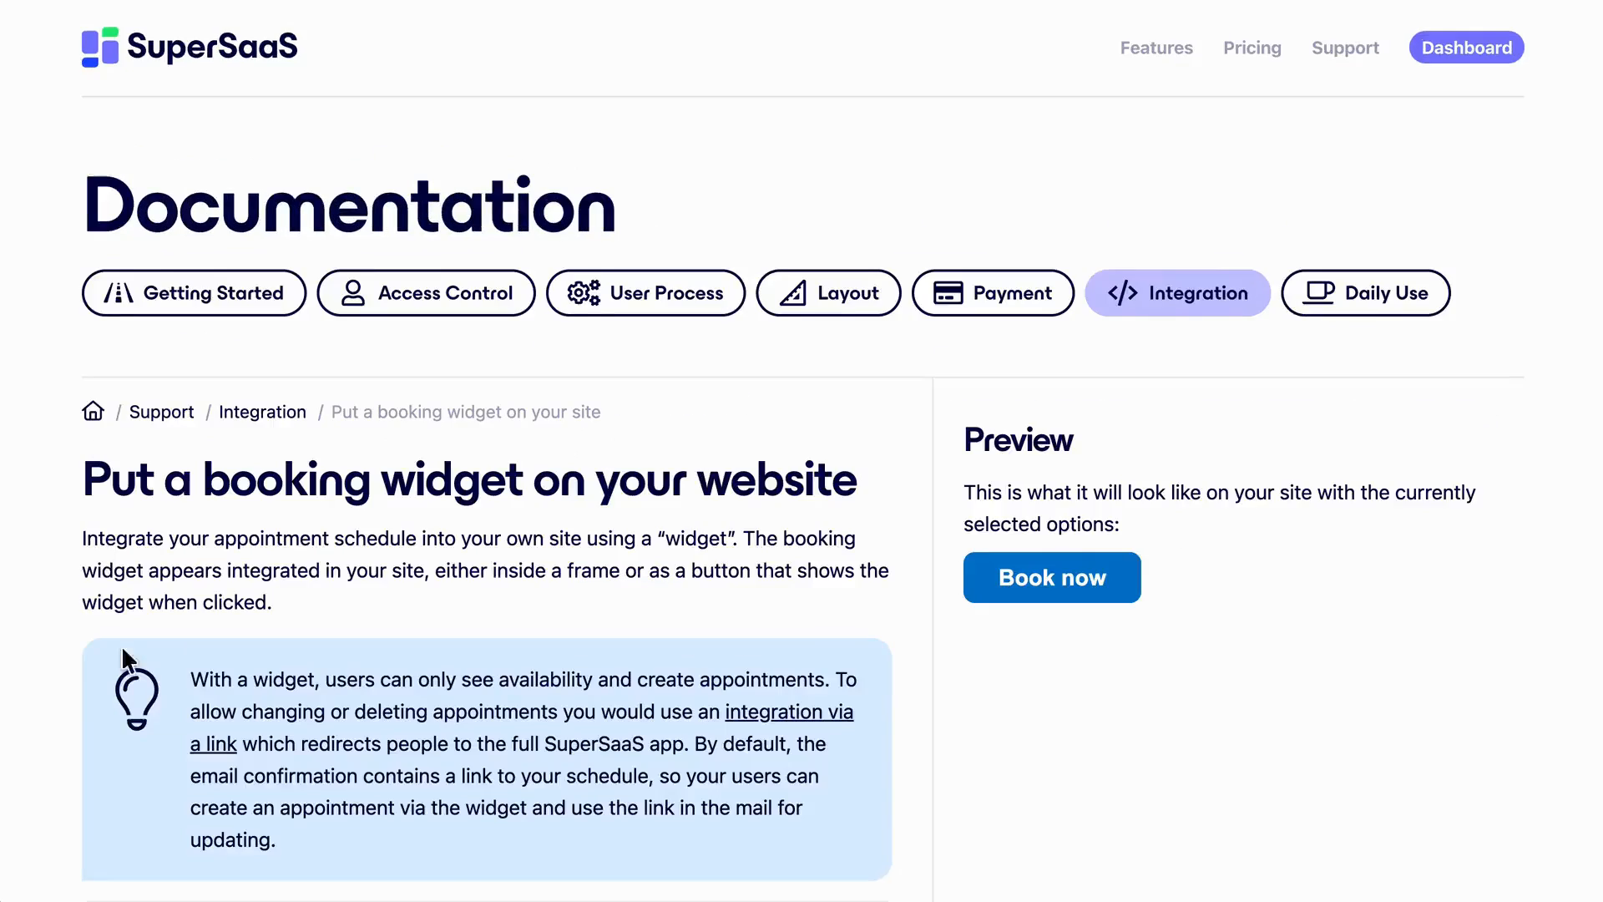
scroll(121, 644, "down", 7)
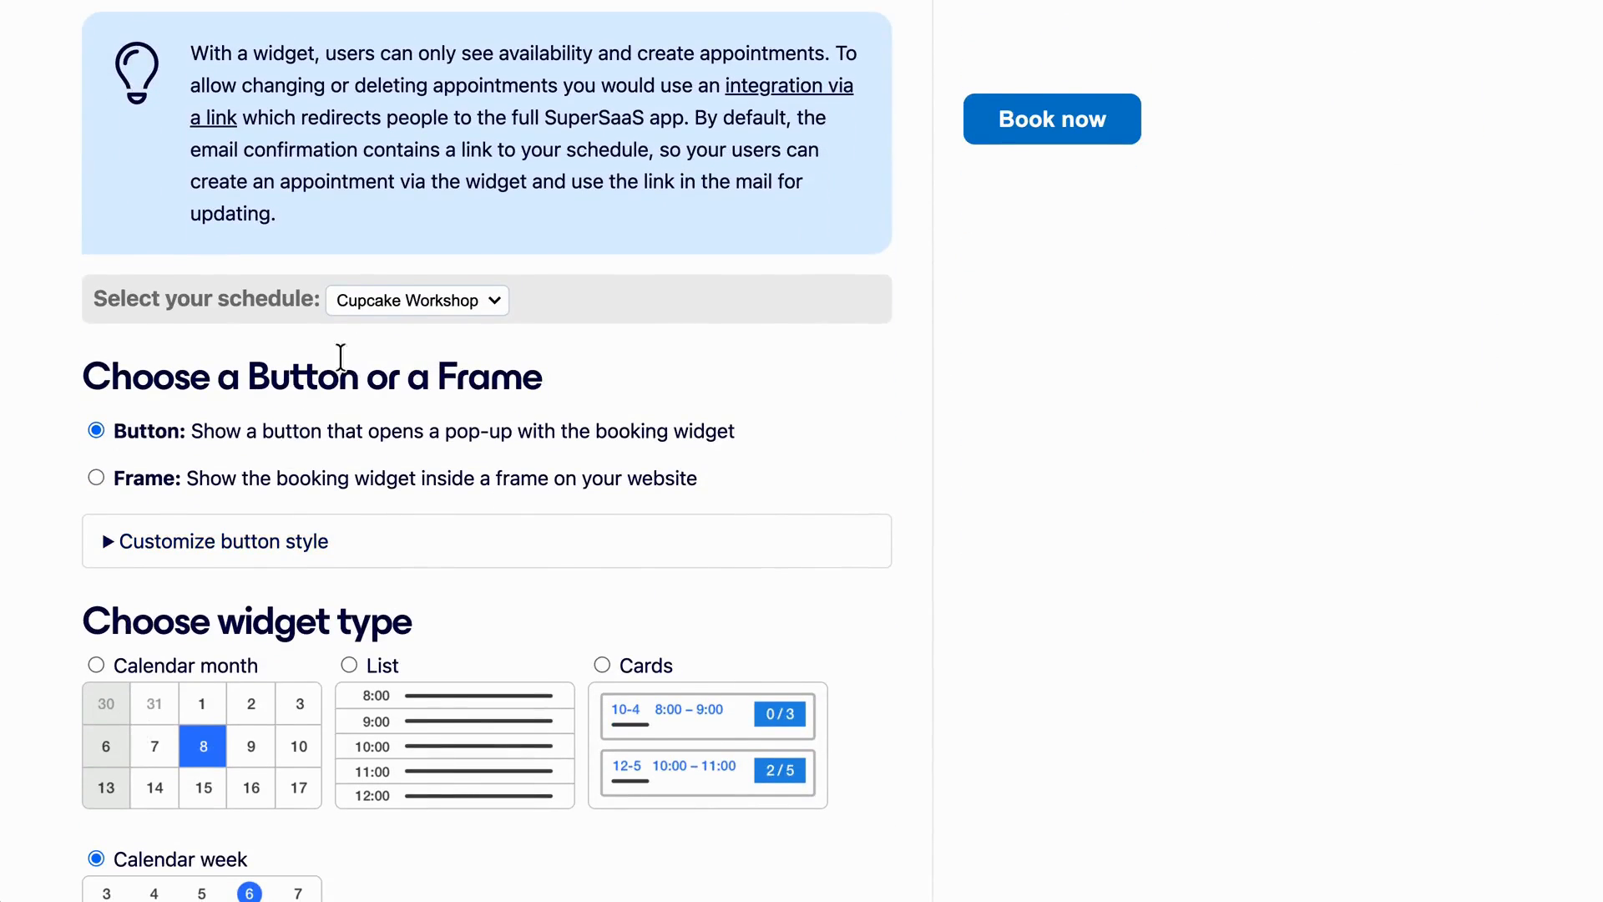
left_click(388, 301)
left_click(393, 319)
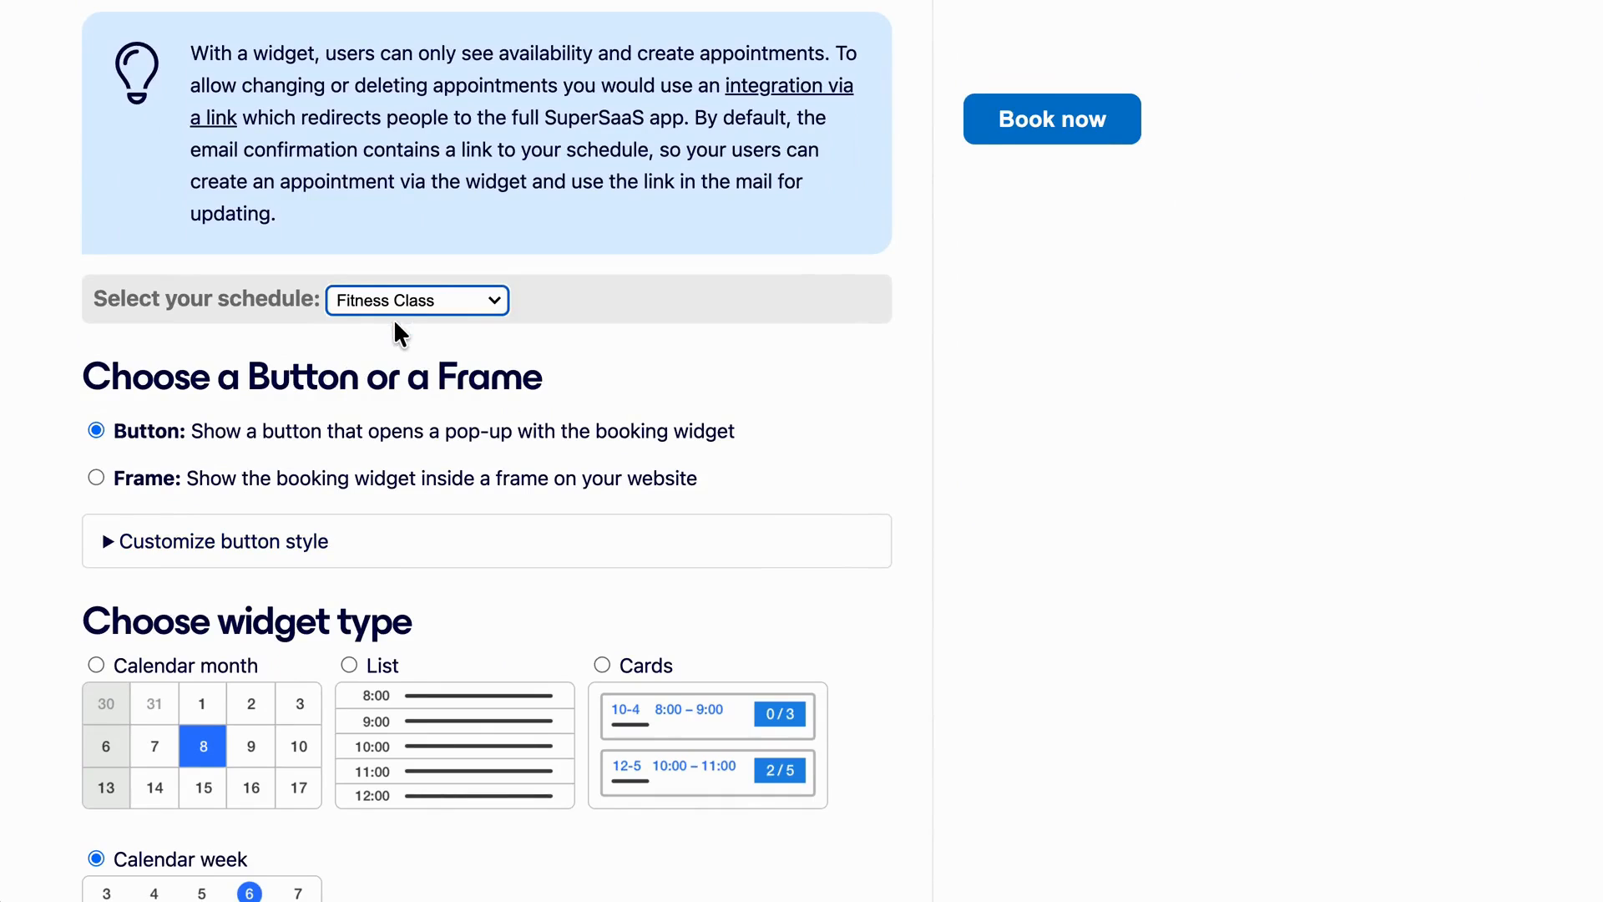
- Show the widget as a frame, compare the month, list and cards types, and choose Calendar week to get its code snippet
left_click(96, 478)
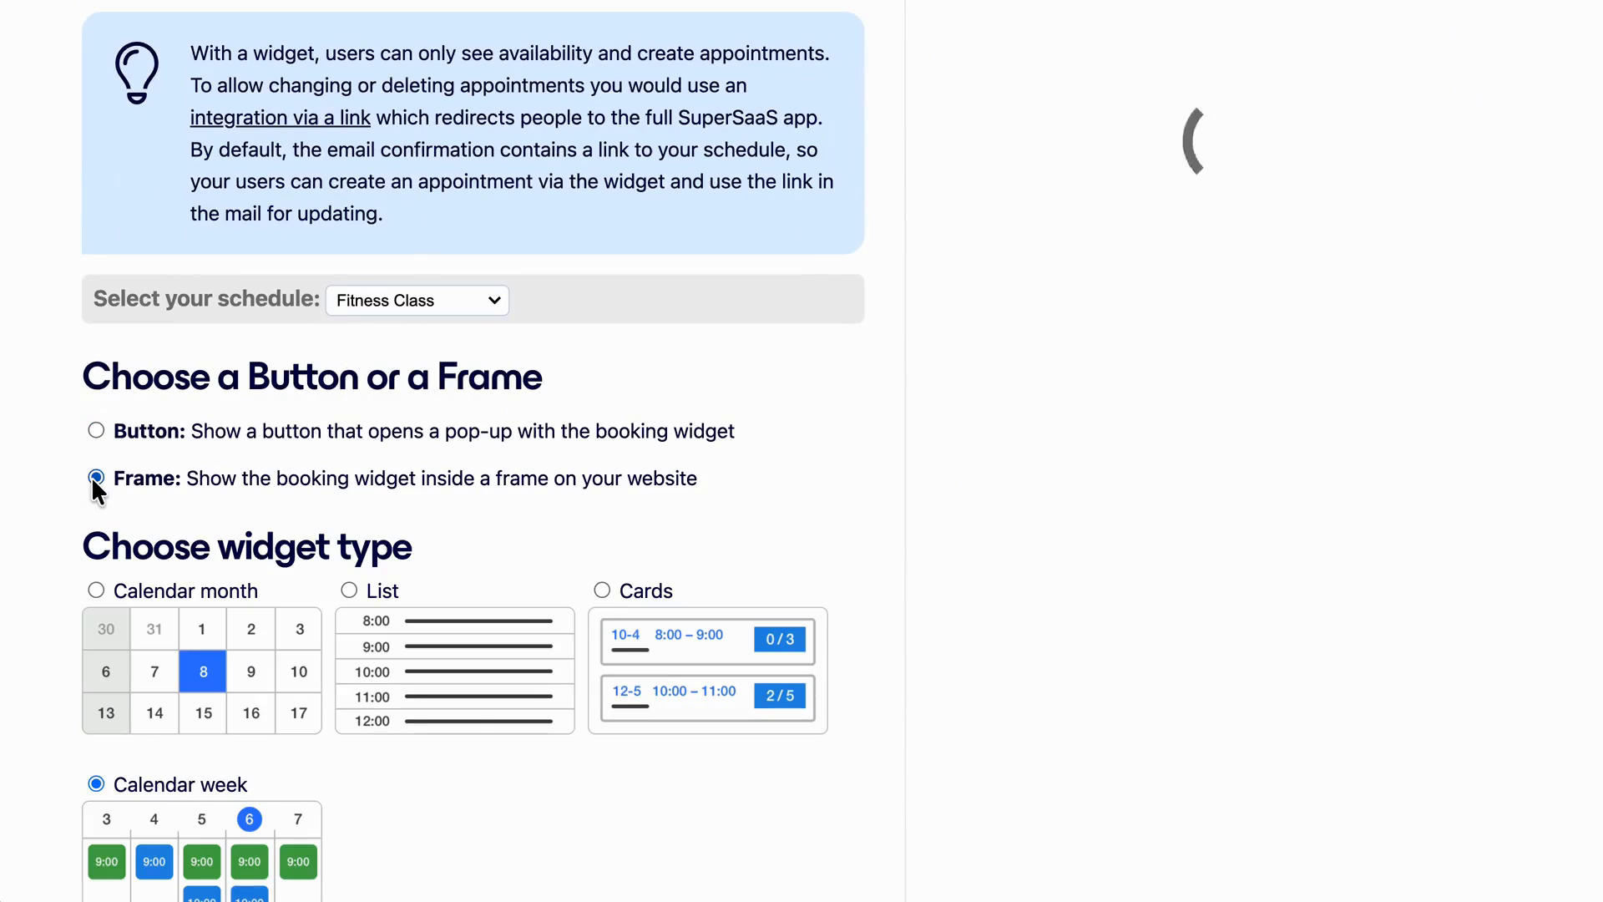
left_click(142, 590)
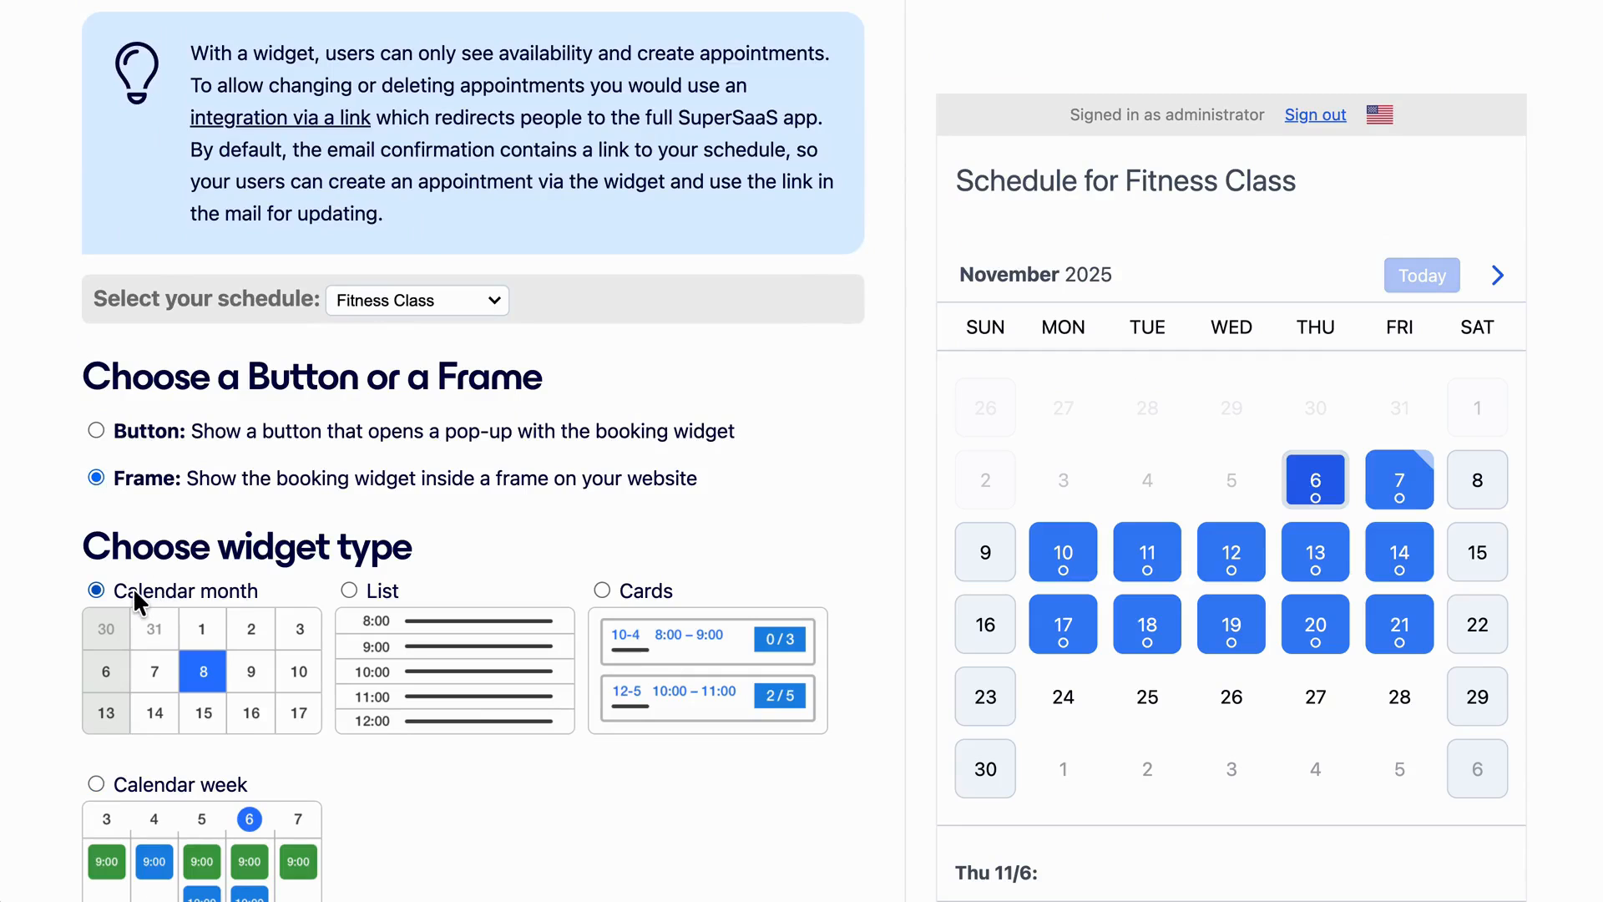
left_click(351, 590)
left_click(601, 590)
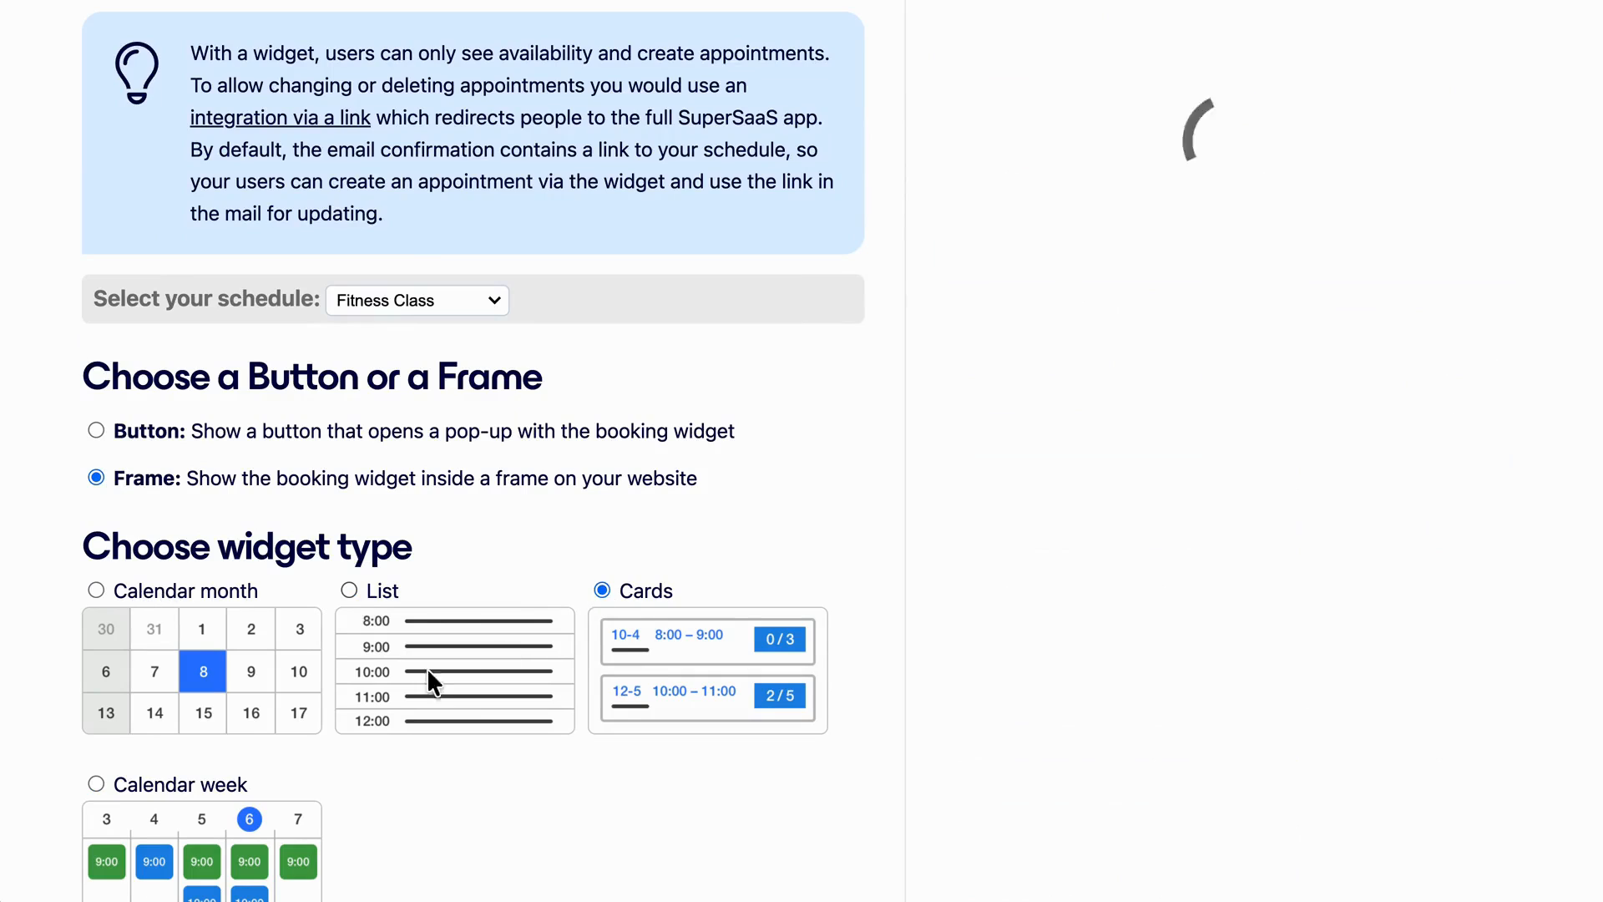
left_click(97, 784)
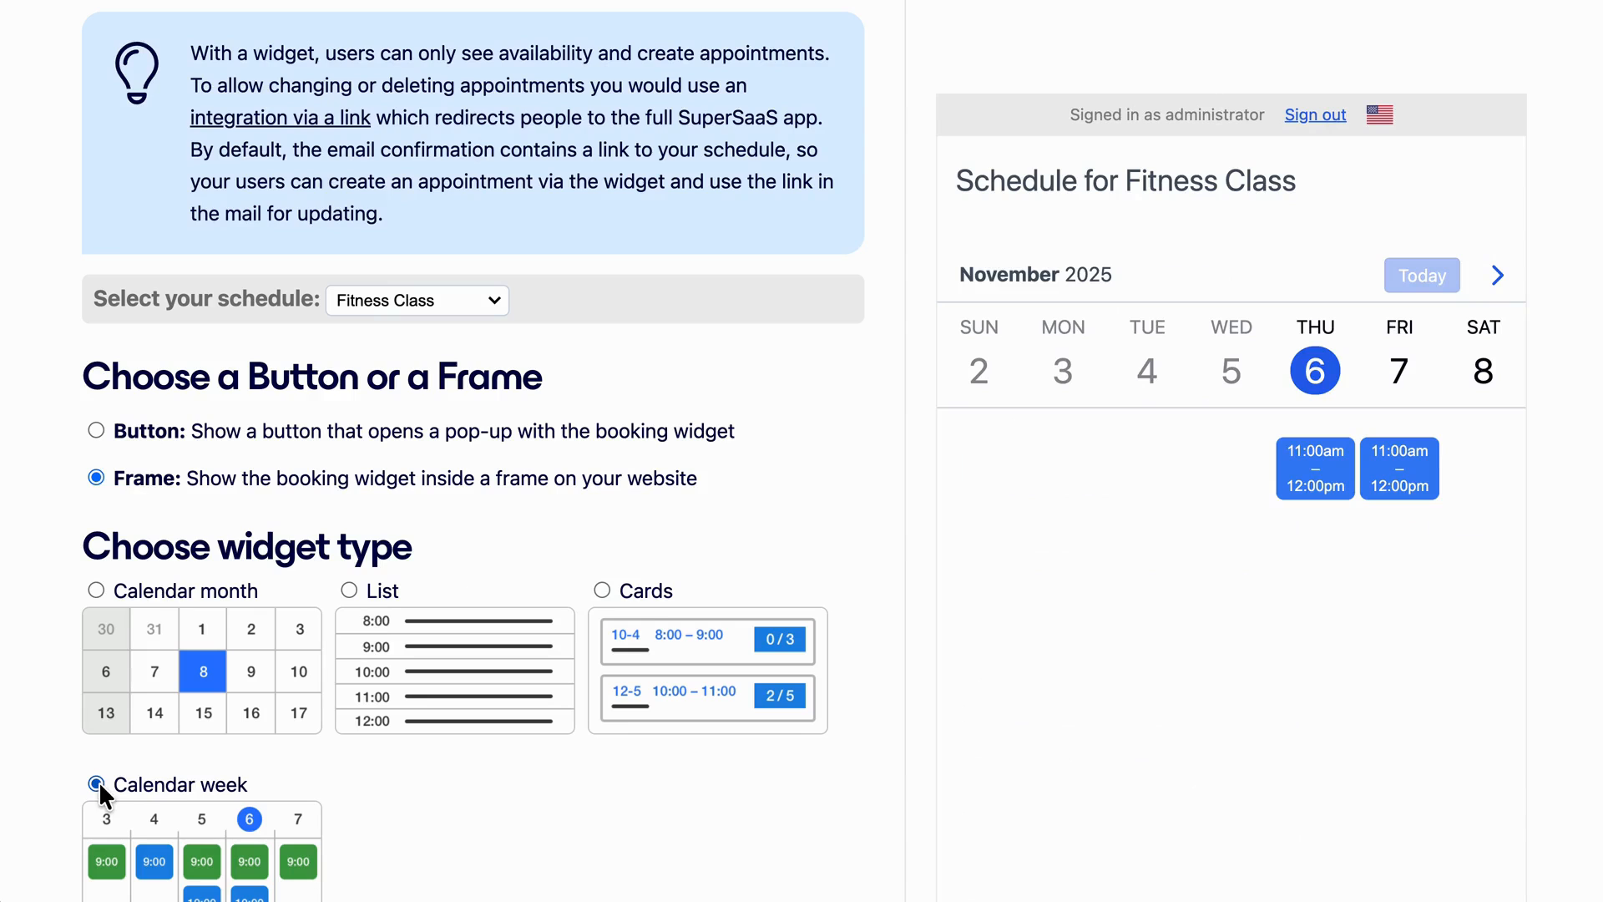
scroll(100, 793, "down", 6)
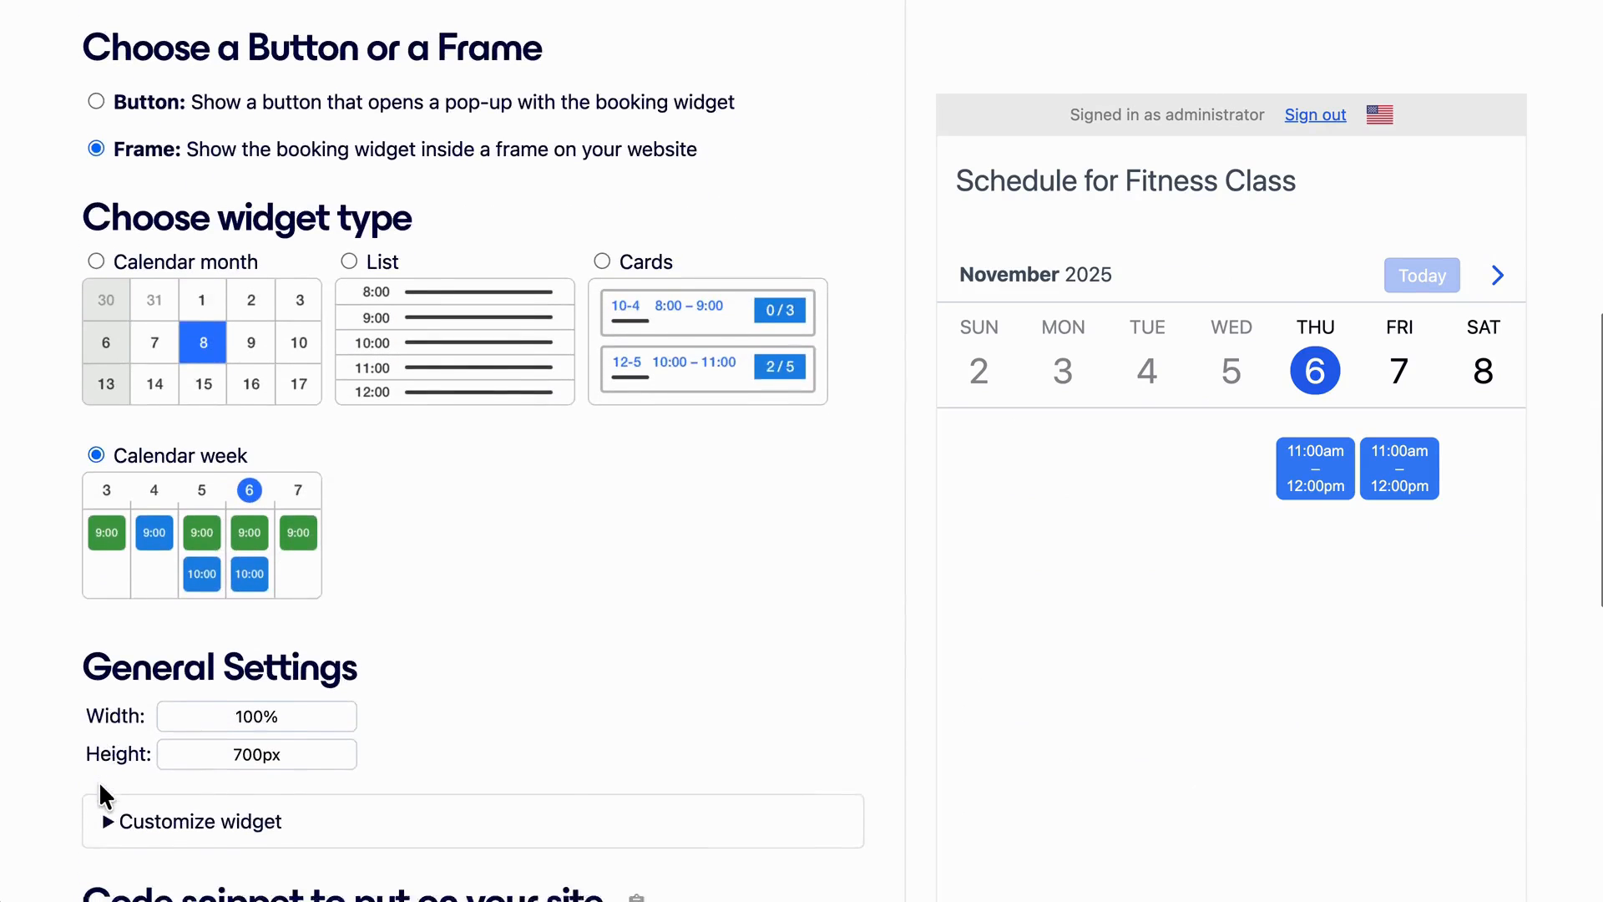
scroll(99, 785, "down", 8)
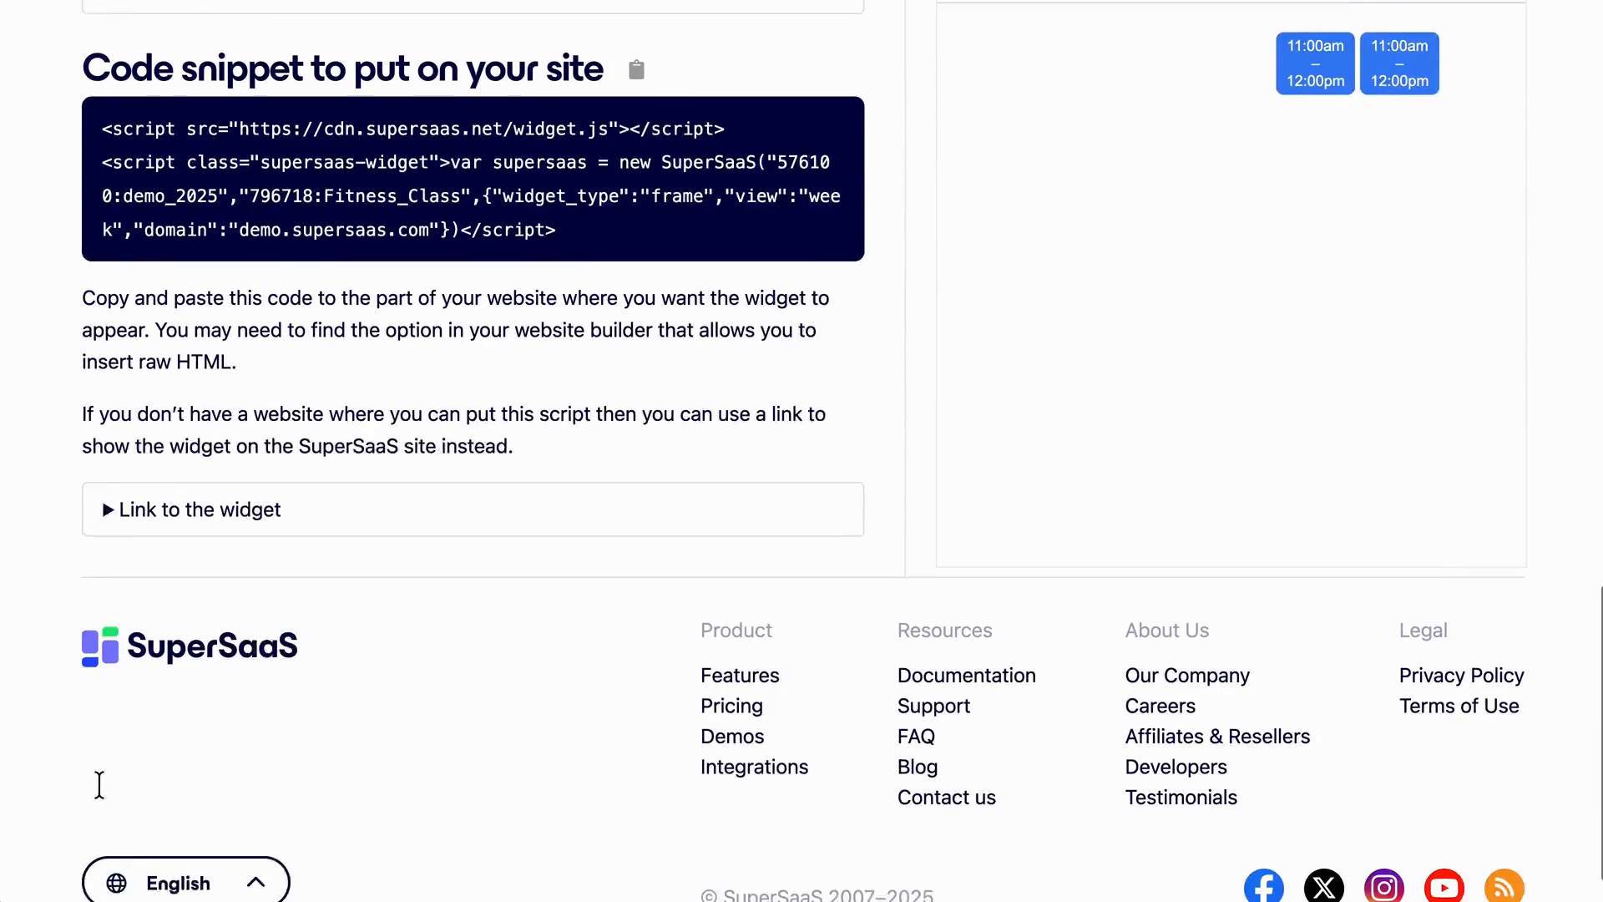